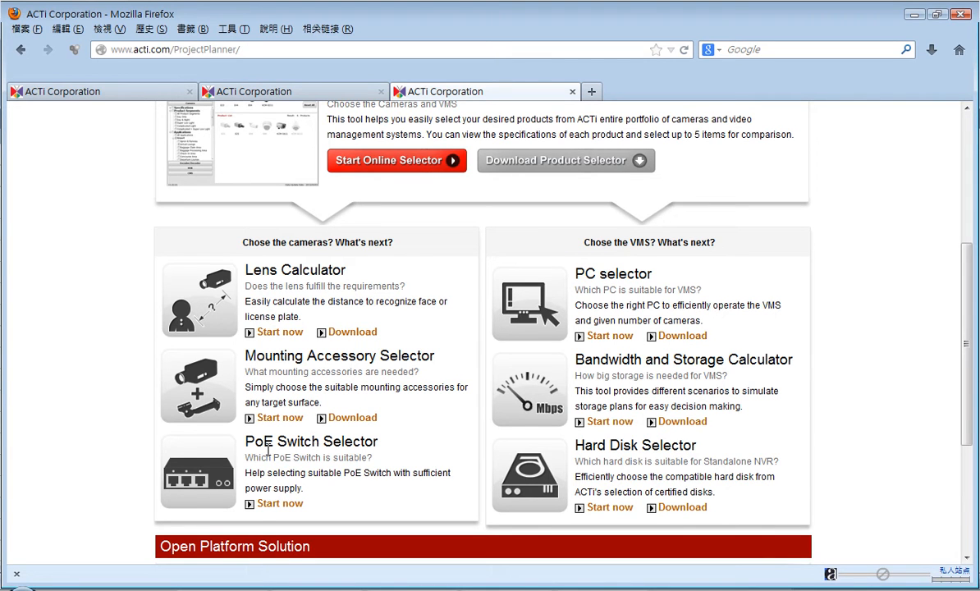
# Step: Open the PoE Switch Selector and set the search type to "Validate ACTi cameras with my current PoE switch"
pyautogui.click(275, 504)
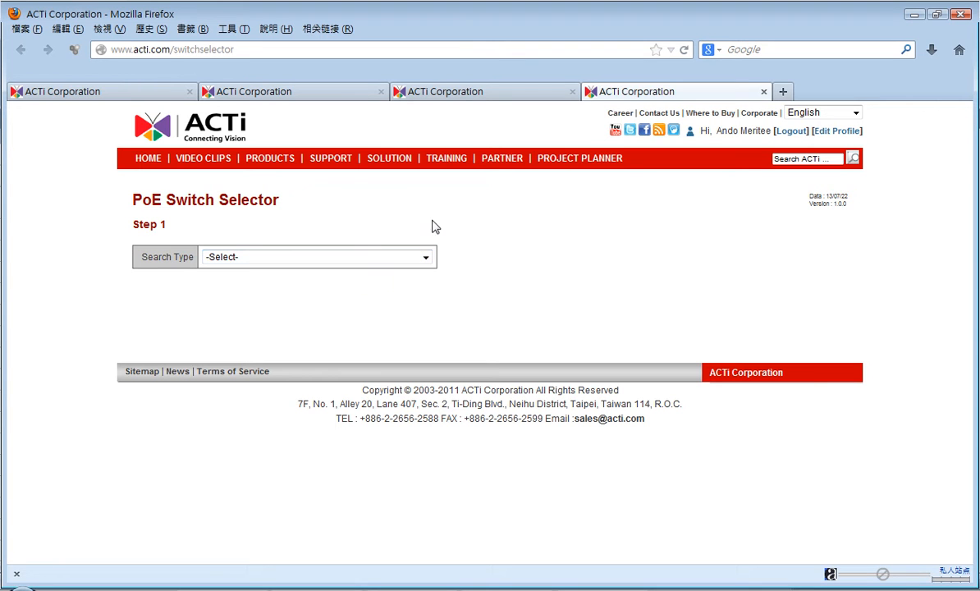
pyautogui.click(332, 258)
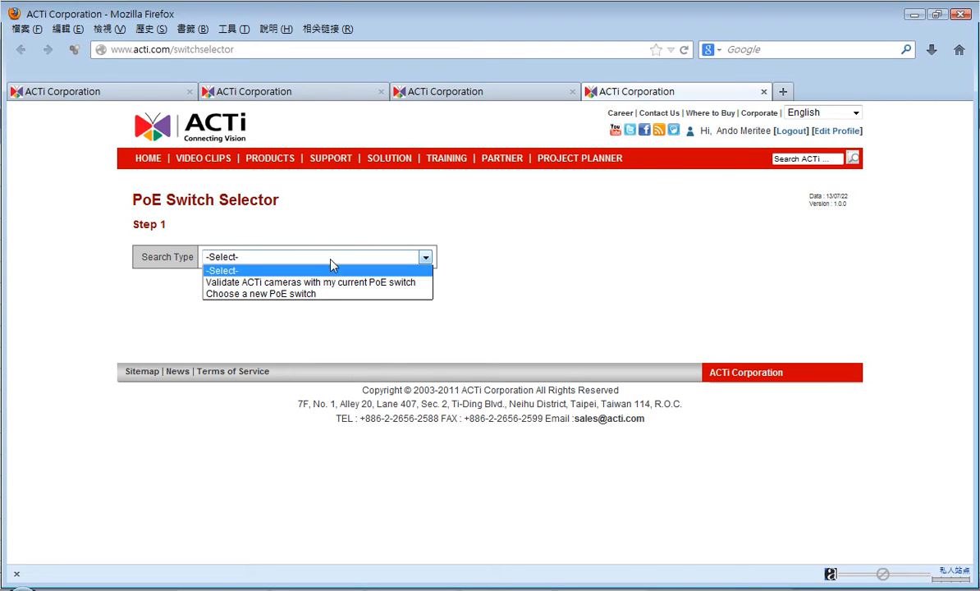
pyautogui.click(289, 283)
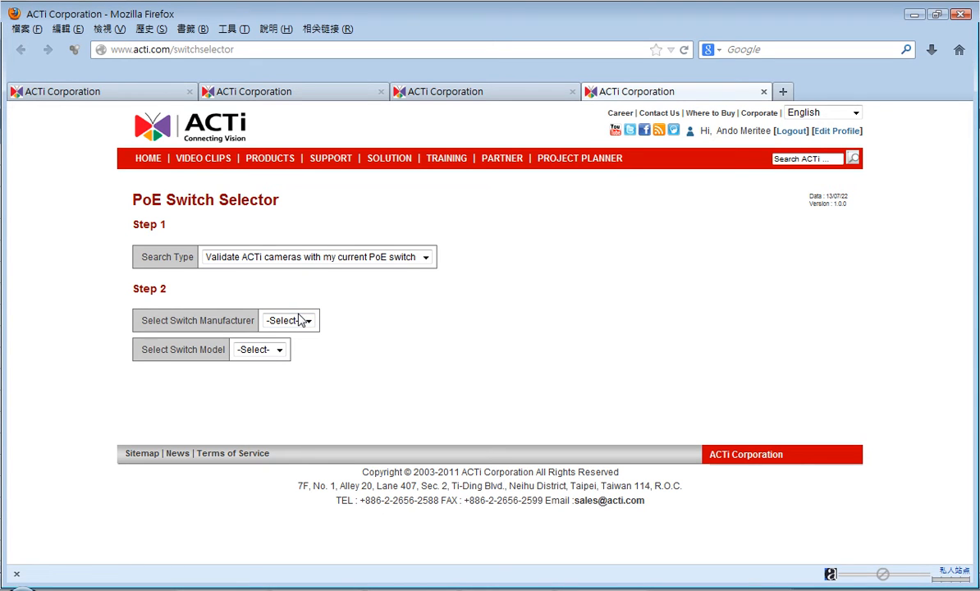
# Step: Select D-Link as the switch manufacturer and DES-1316 as the switch model
pyautogui.click(303, 321)
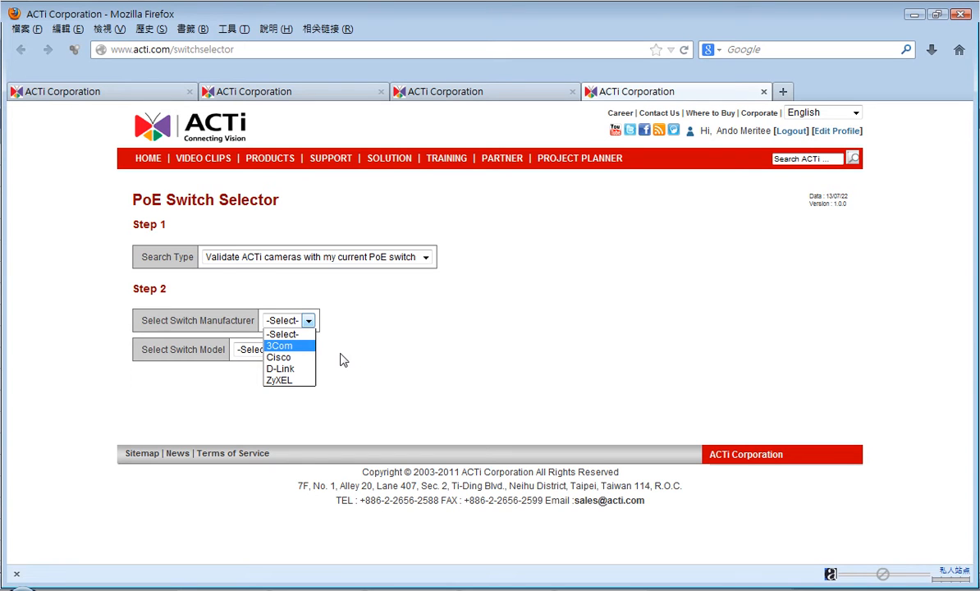
pyautogui.click(288, 367)
pyautogui.click(287, 350)
pyautogui.click(278, 375)
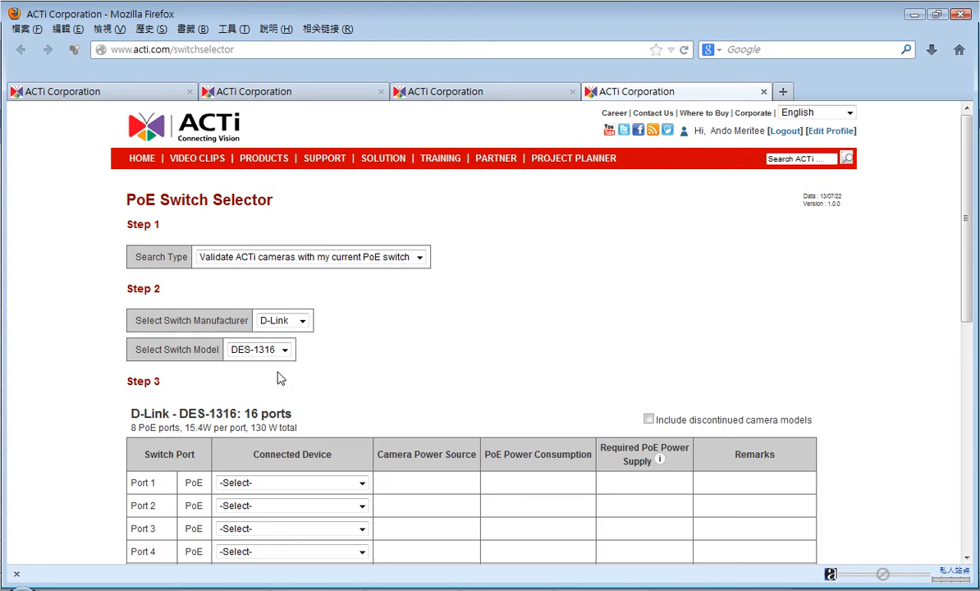
# Step: Assign the ACD-2100 as the connected device on Port 1 and check its camera power source options
pyautogui.scroll(-1, 456, 344)
pyautogui.scroll(-4, 449, 345)
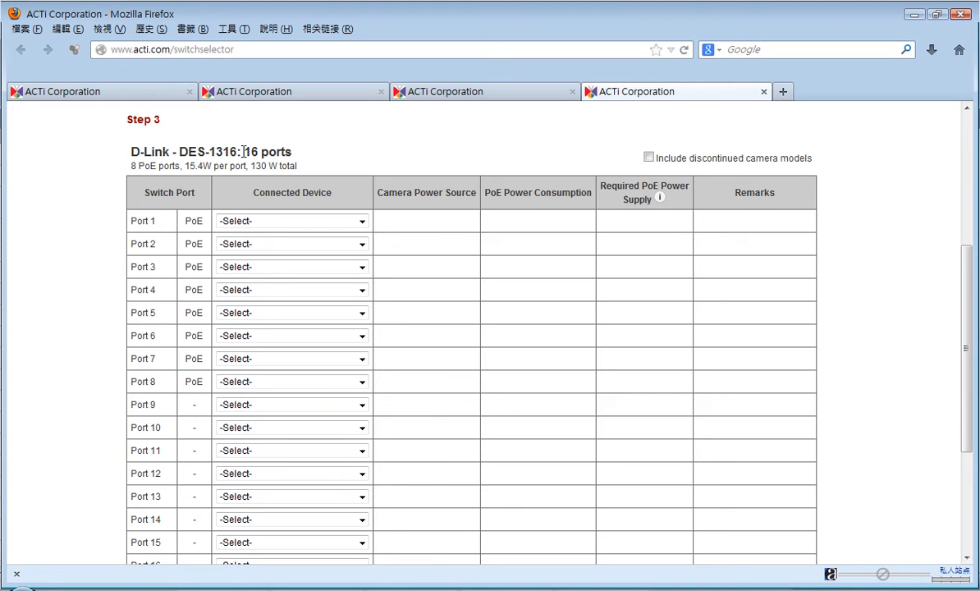
pyautogui.moveTo(128, 164); pyautogui.dragTo(228, 165)
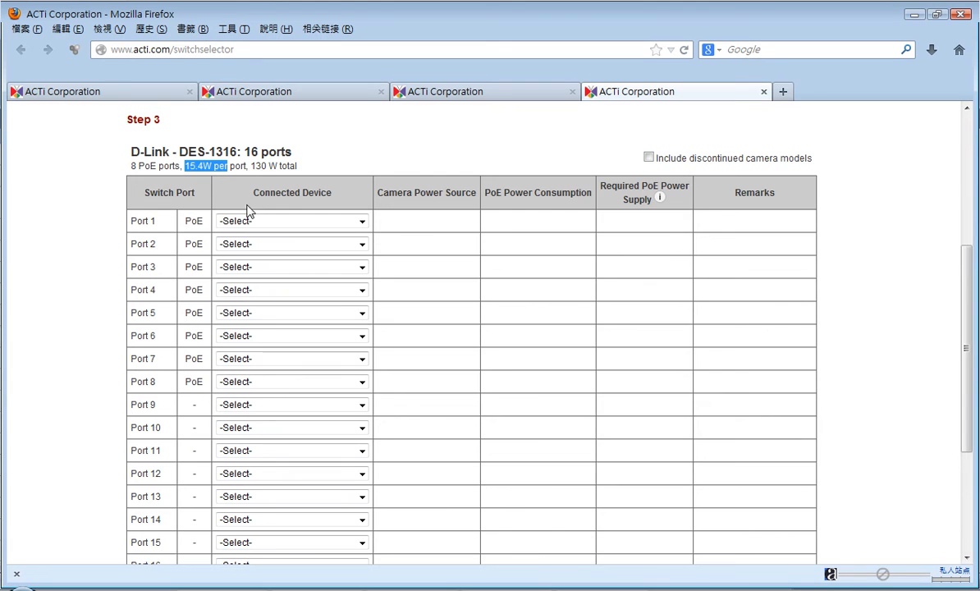
pyautogui.scroll(-2, 250, 211)
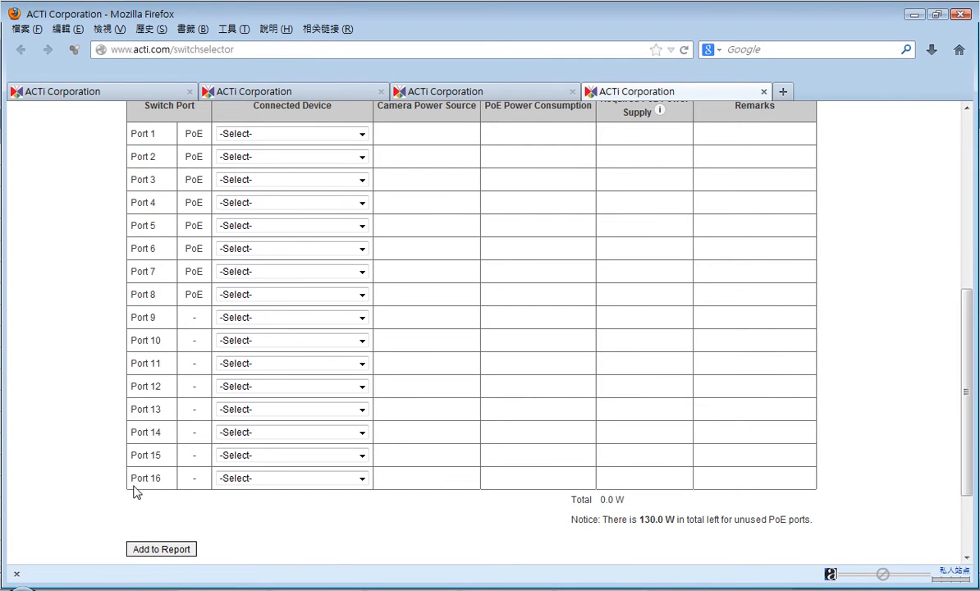
pyautogui.scroll(2, 236, 420)
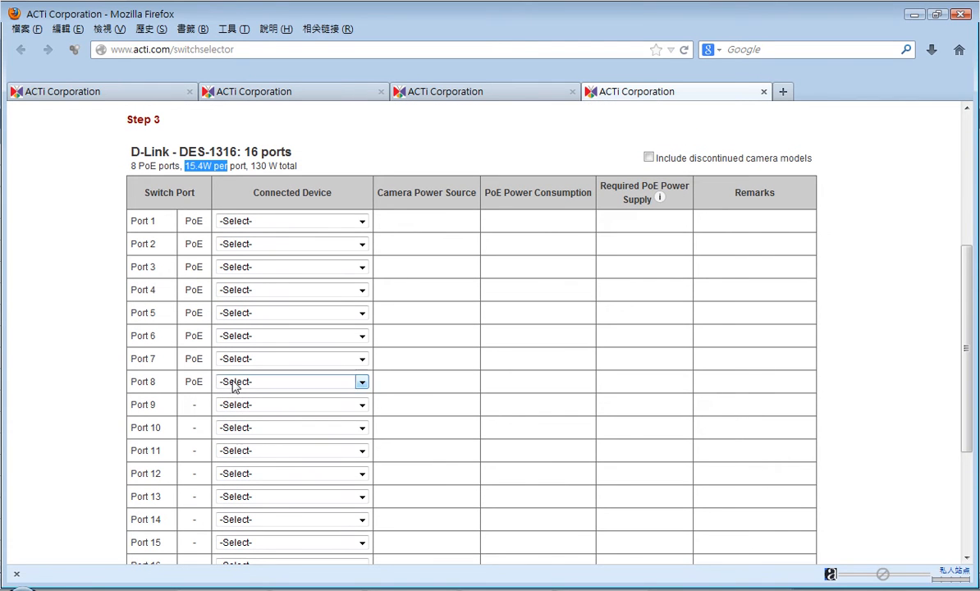
pyautogui.click(264, 220)
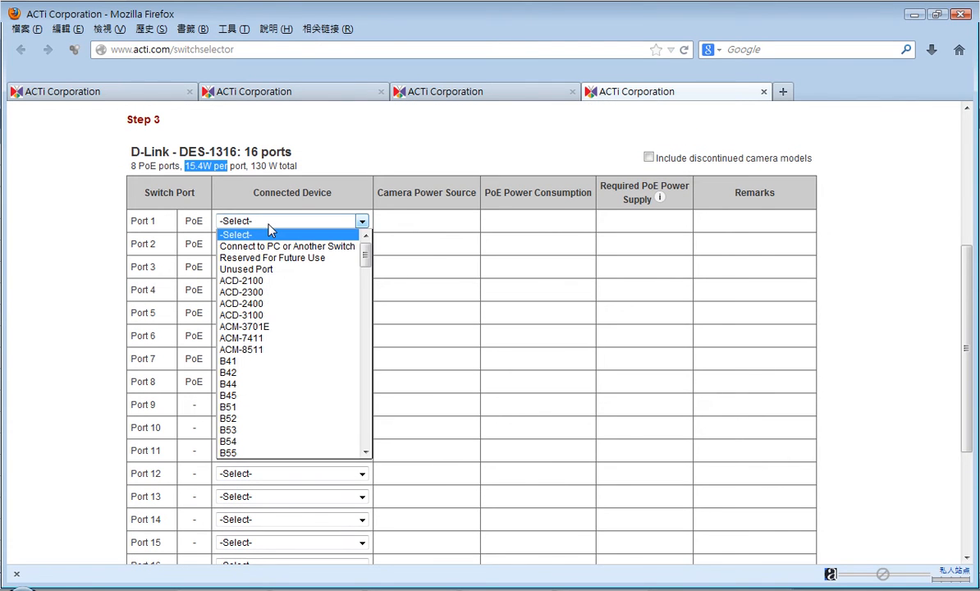
pyautogui.scroll(-4, 276, 262)
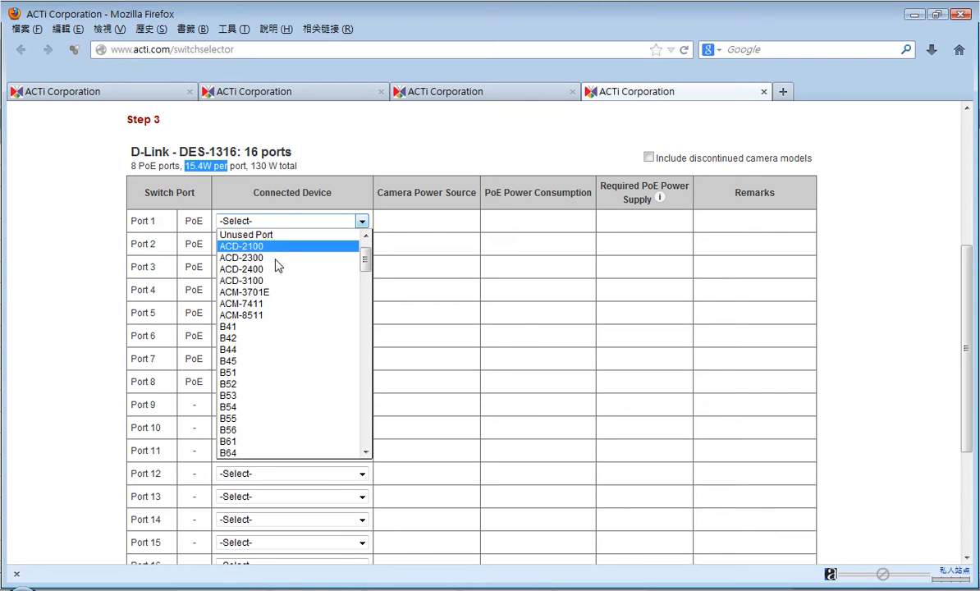
pyautogui.scroll(-9, 273, 266)
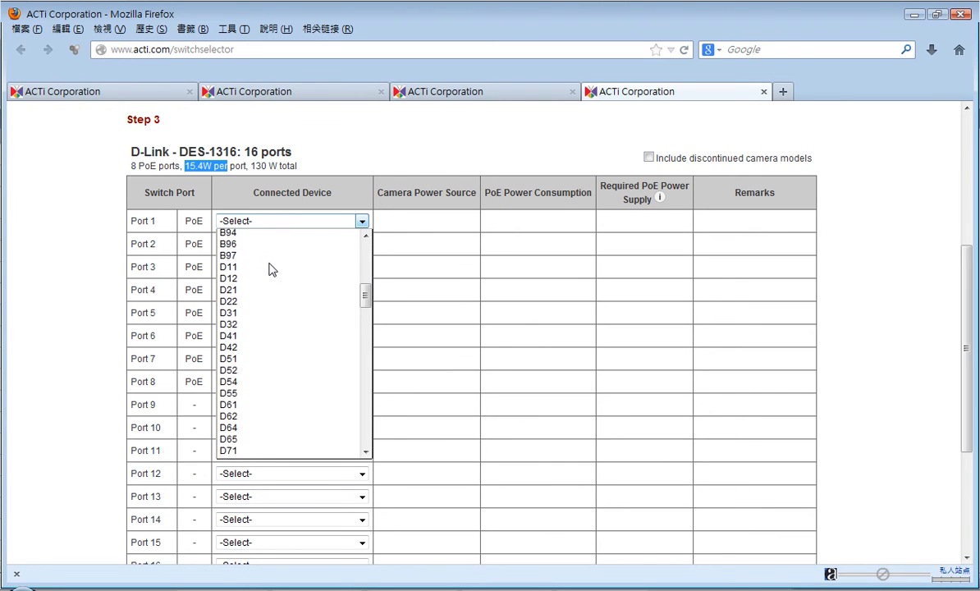
pyautogui.scroll(-10, 263, 271)
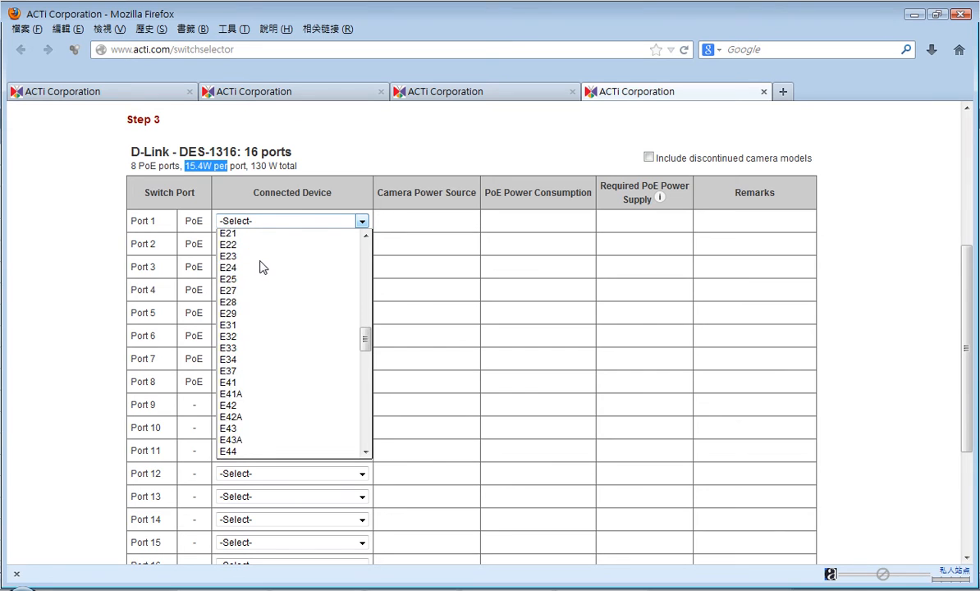
pyautogui.scroll(15, 257, 271)
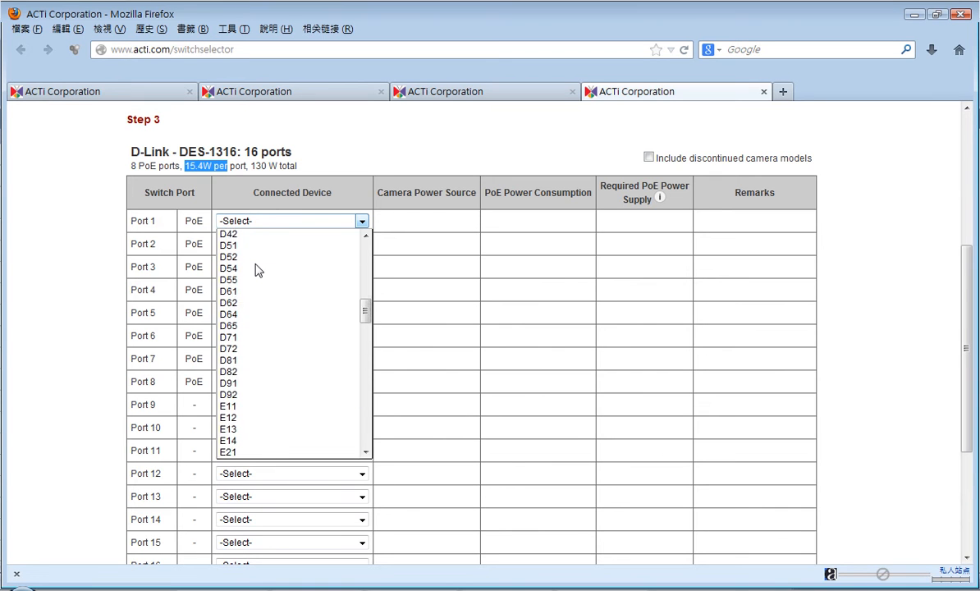
pyautogui.scroll(6, 257, 271)
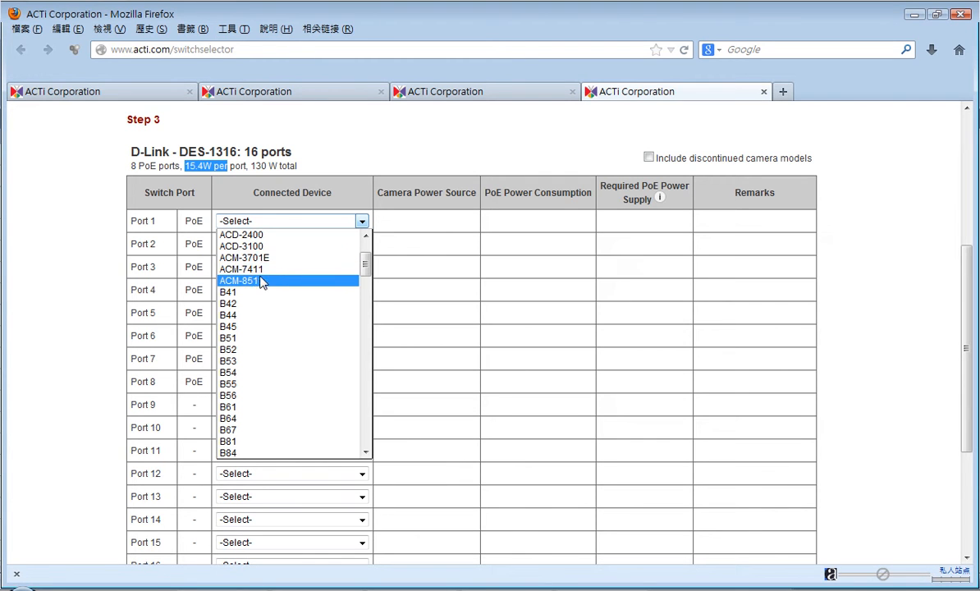
pyautogui.scroll(2, 261, 278)
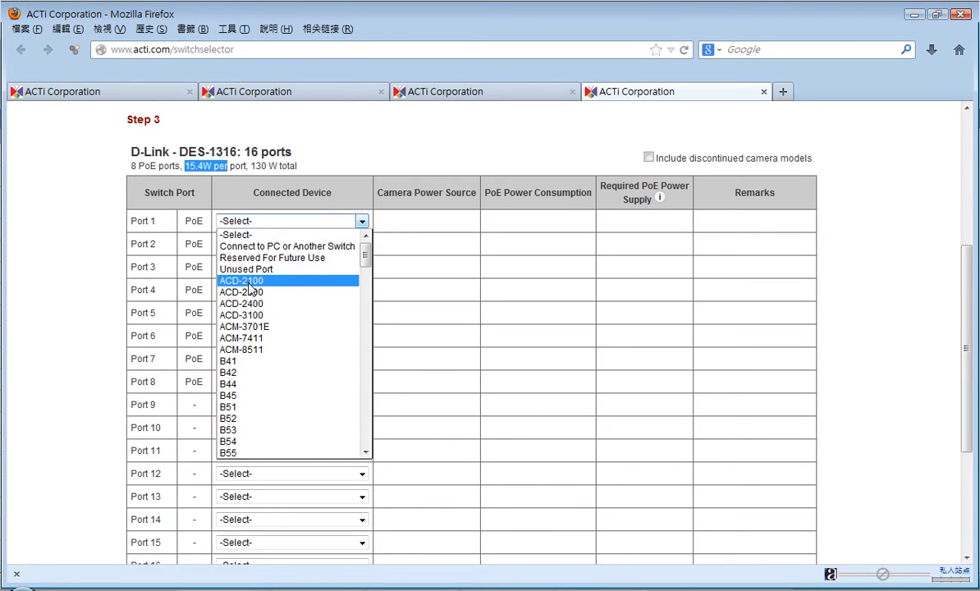
pyautogui.click(248, 284)
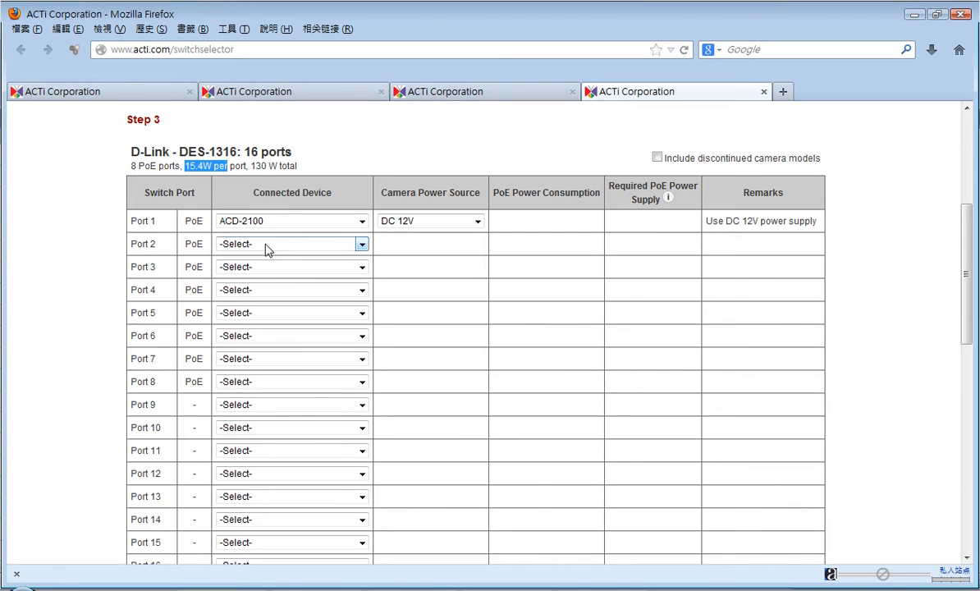
pyautogui.click(402, 223)
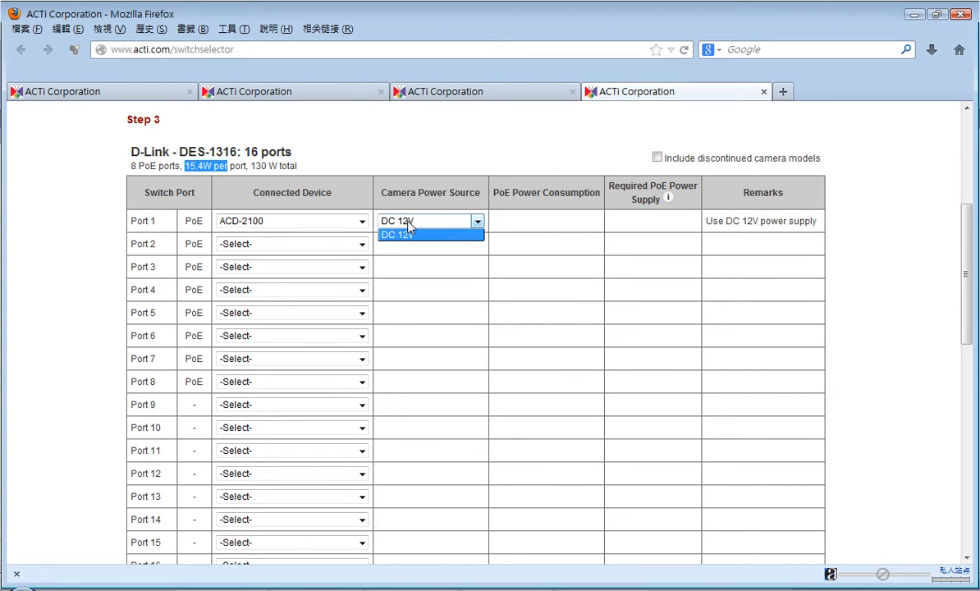
pyautogui.click(406, 223)
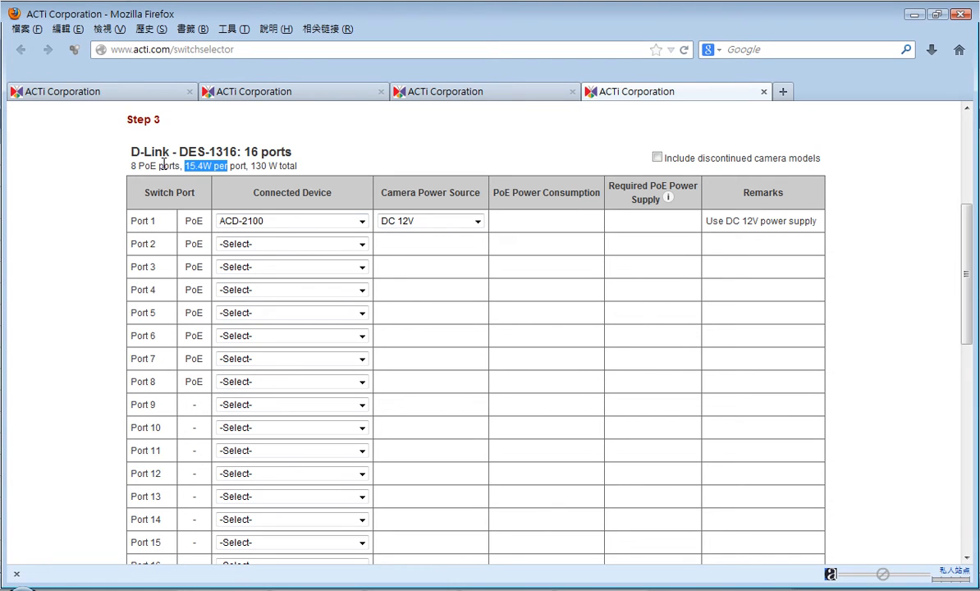
# Step: Assign the B41 camera to Port 2 and check its camera power source options
pyautogui.click(275, 244)
pyautogui.click(282, 390)
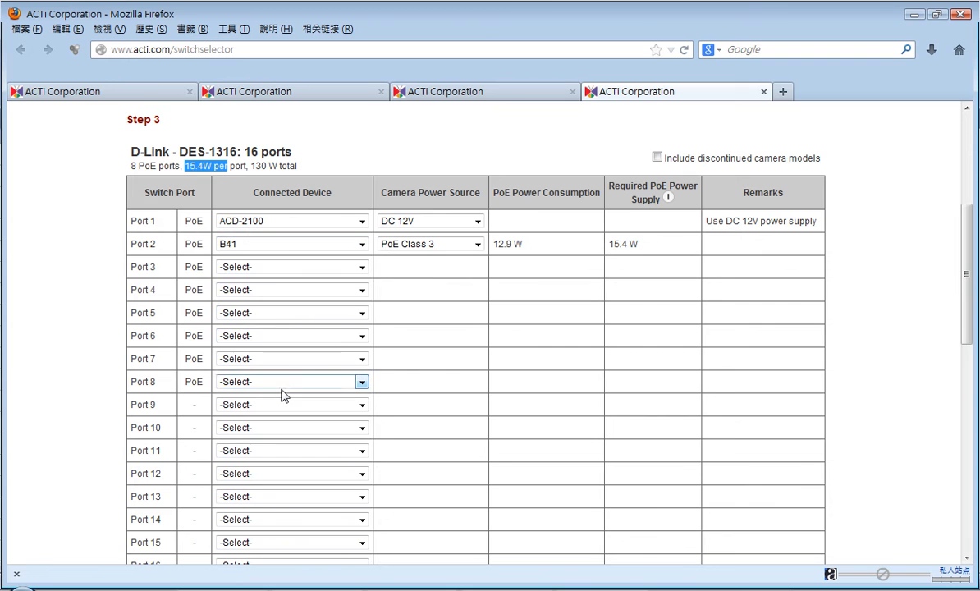
pyautogui.click(405, 247)
pyautogui.click(416, 245)
# Step: Assign the B55 camera to Port 3 and compare the total required PoE power with the switch's capacity
pyautogui.click(313, 269)
pyautogui.scroll(-3, 313, 365)
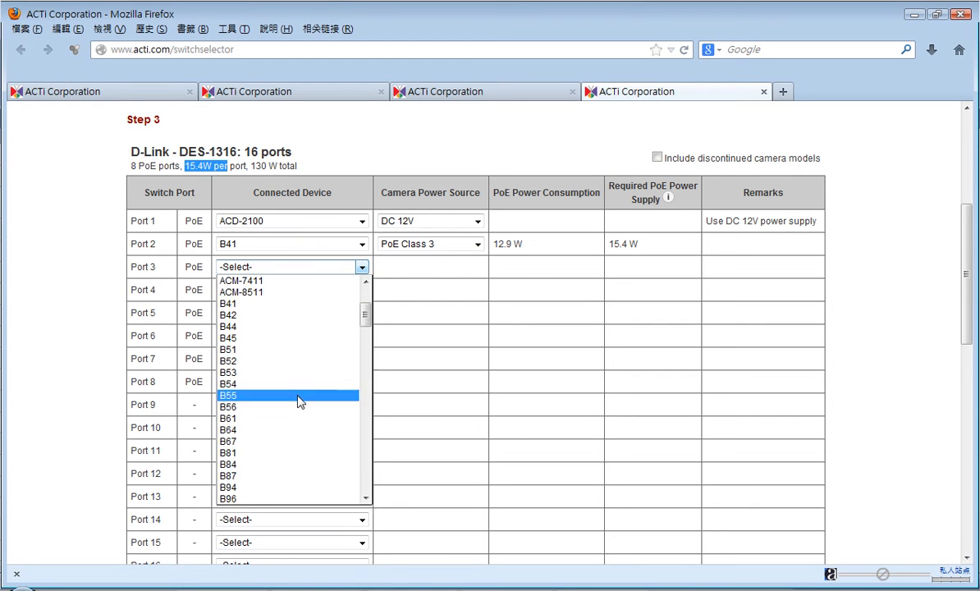
pyautogui.click(298, 396)
pyautogui.scroll(-2, 674, 244)
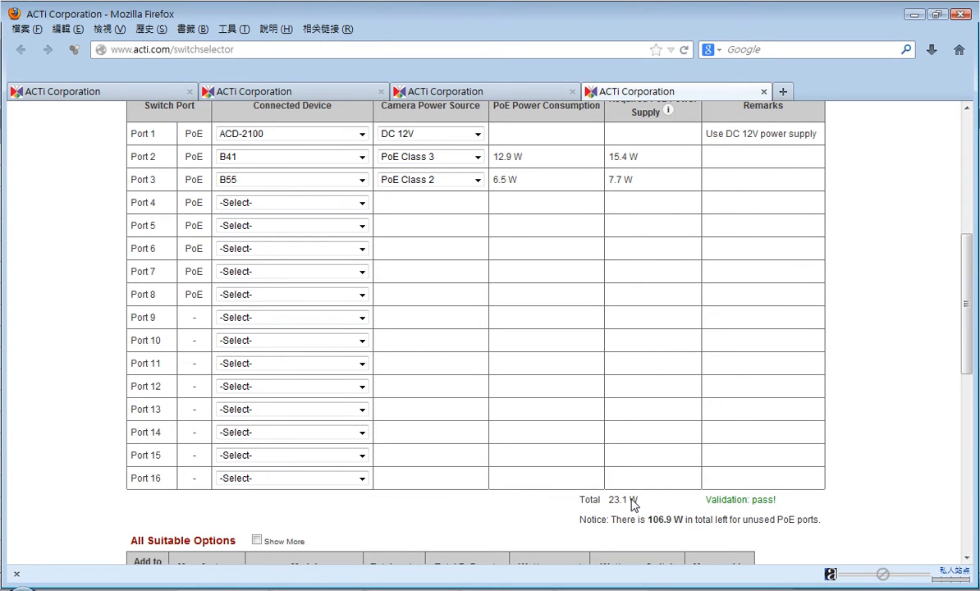
pyautogui.scroll(4, 491, 411)
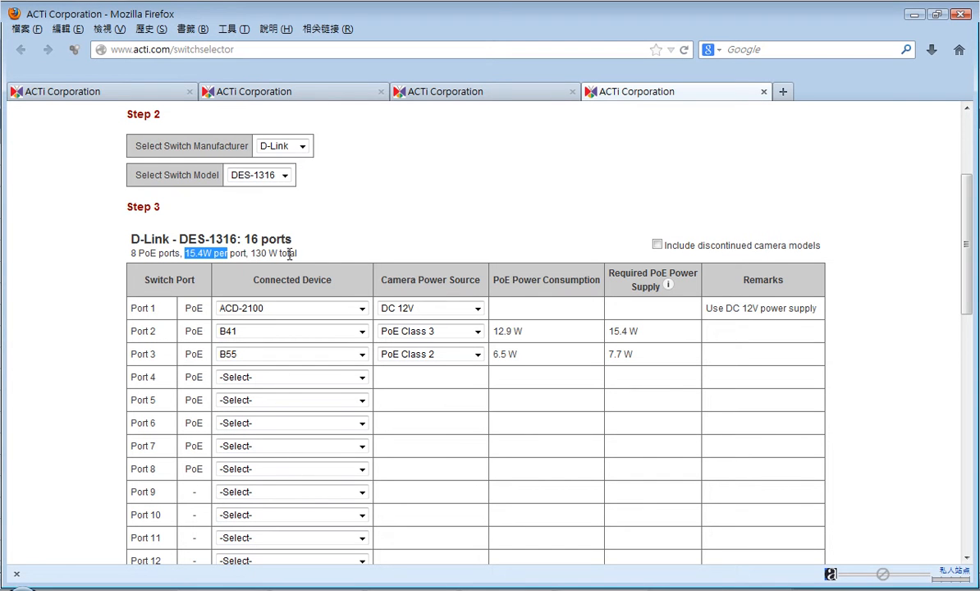
pyautogui.scroll(-6, 293, 256)
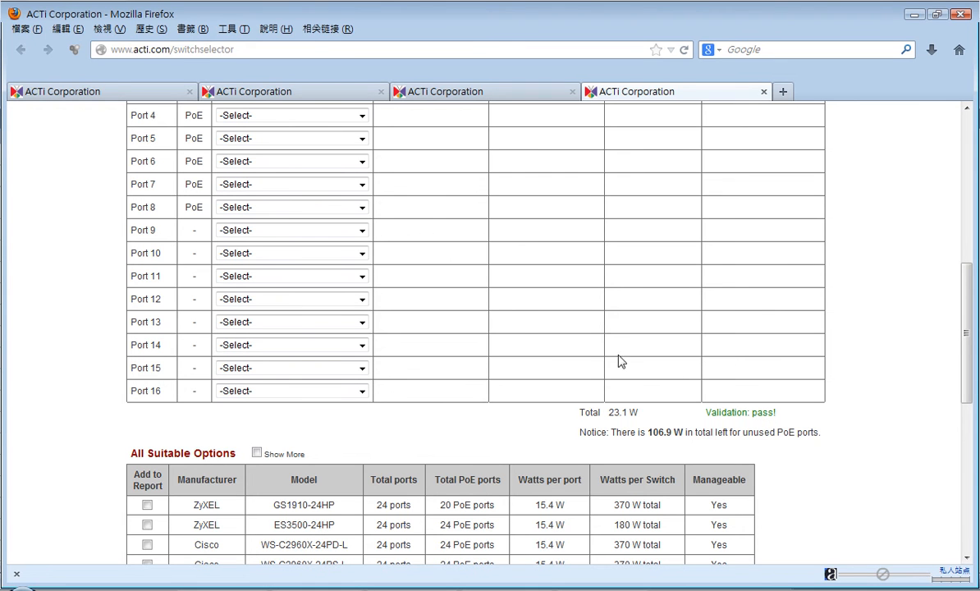
pyautogui.scroll(6, 499, 335)
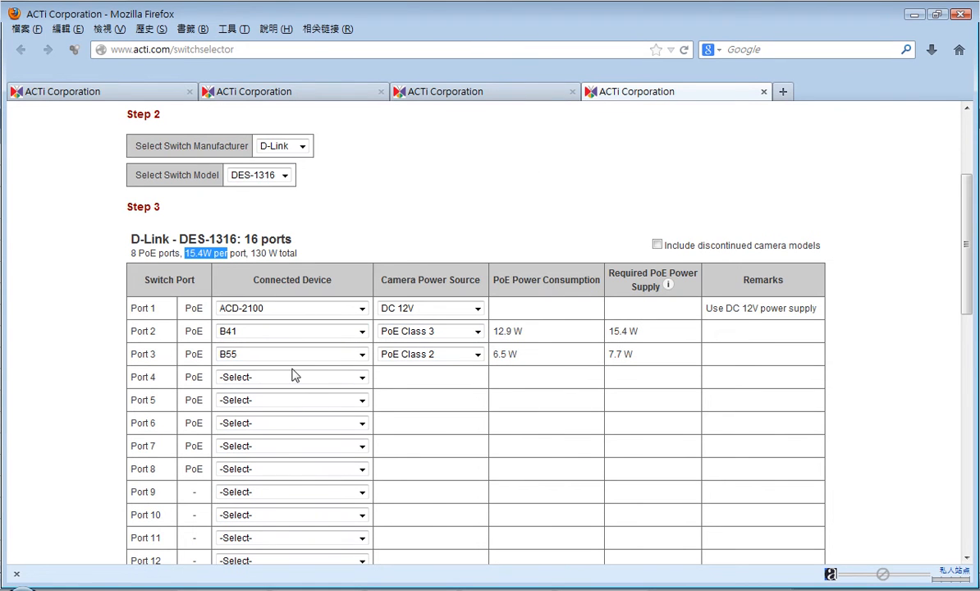
# Step: Assign the B94 camera to Port 4 and the B42 camera to Port 5
pyautogui.click(291, 377)
pyautogui.scroll(-12, 290, 379)
pyautogui.scroll(8, 291, 303)
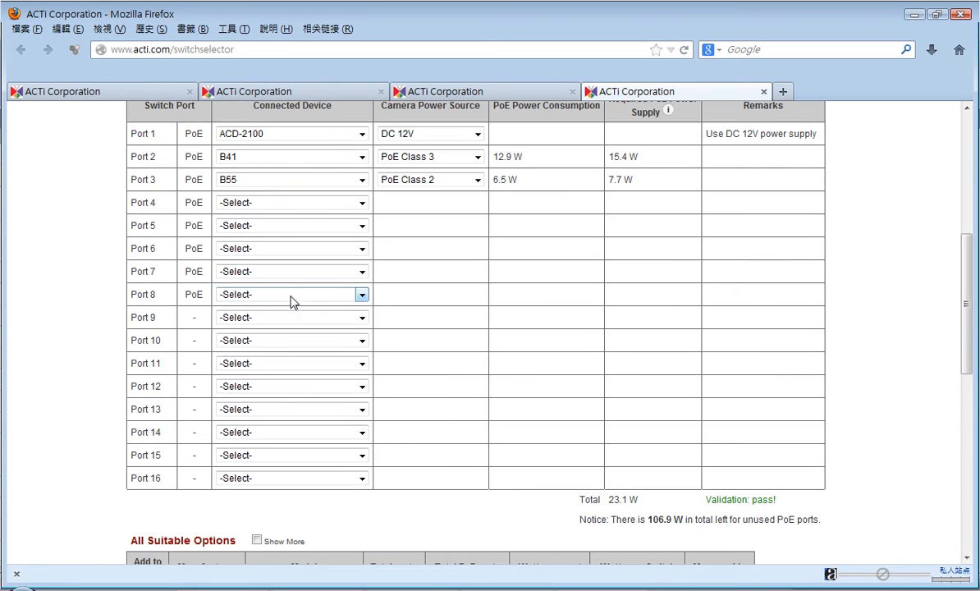
pyautogui.click(303, 204)
pyautogui.scroll(-3, 282, 319)
pyautogui.scroll(-2, 275, 337)
pyautogui.click(264, 355)
pyautogui.click(287, 227)
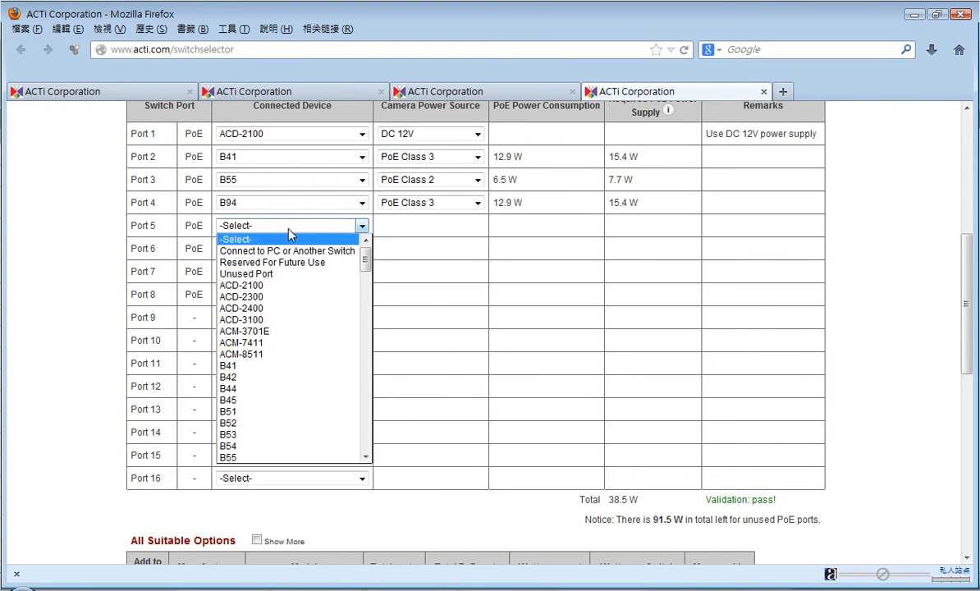
pyautogui.click(303, 380)
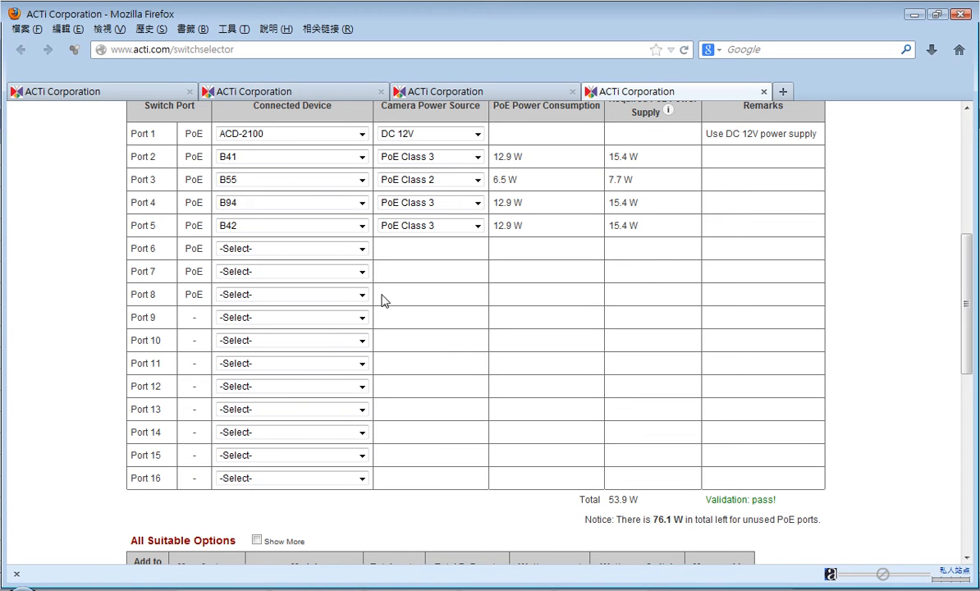
# Step: Assign the B54 camera to the non-PoE Port 9
pyautogui.click(256, 322)
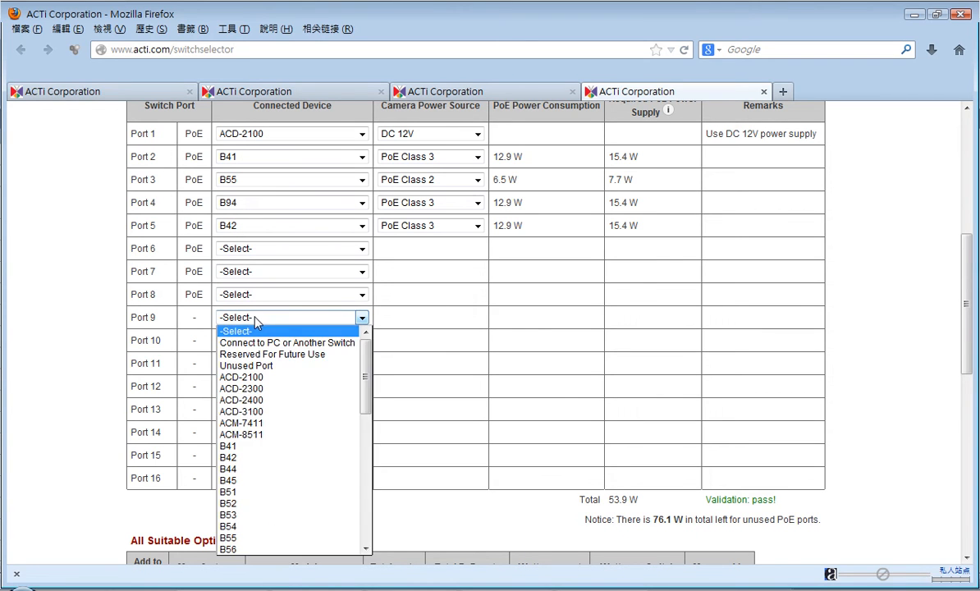
pyautogui.moveTo(367, 364)
pyautogui.mouseDown()
pyautogui.moveTo(353, 519)
pyautogui.moveTo(374, 353)
pyautogui.moveTo(368, 486)
pyautogui.moveTo(366, 502)
pyautogui.moveTo(367, 349)
pyautogui.mouseUp()
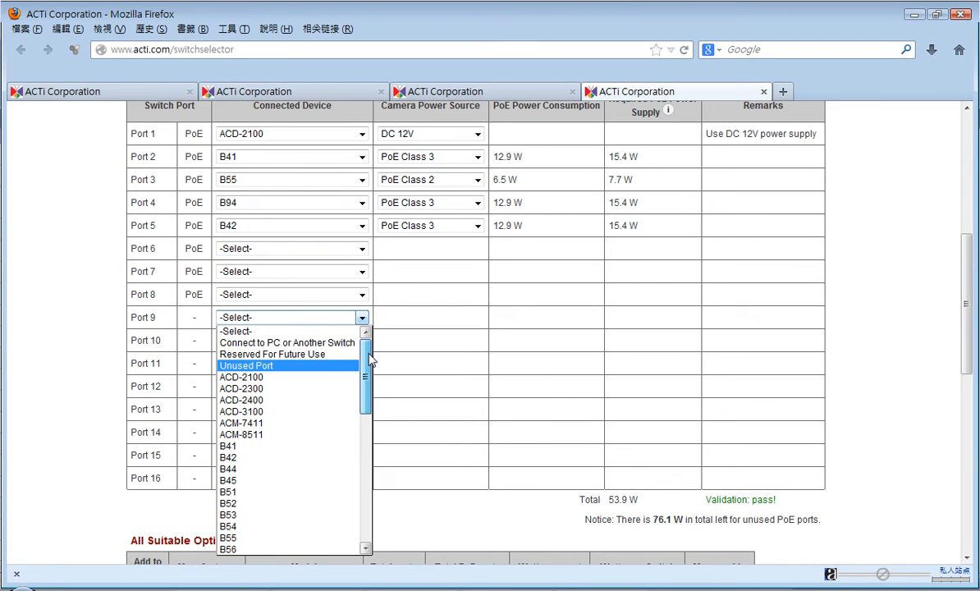
pyautogui.moveTo(370, 359); pyautogui.dragTo(365, 414)
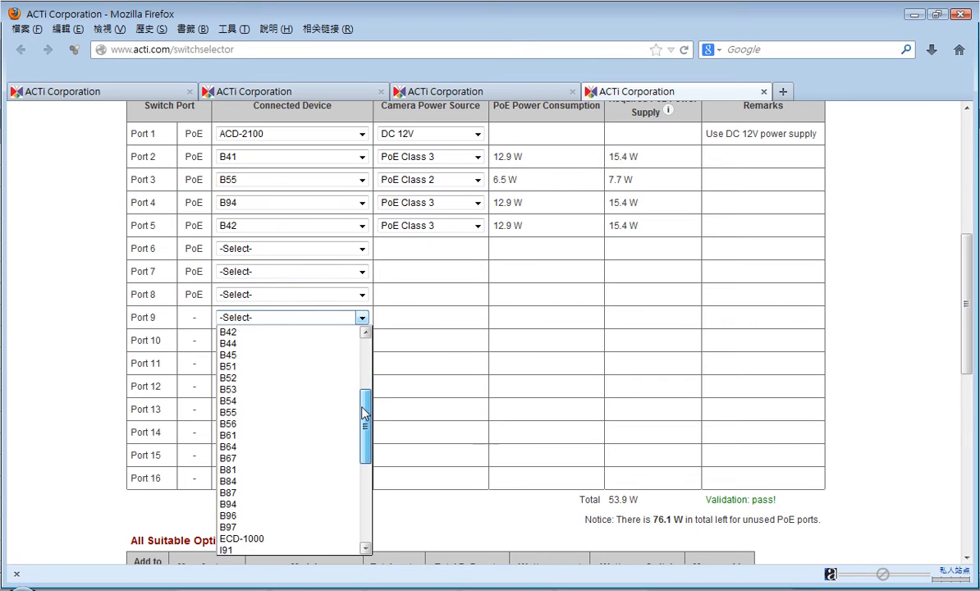
pyautogui.click(265, 402)
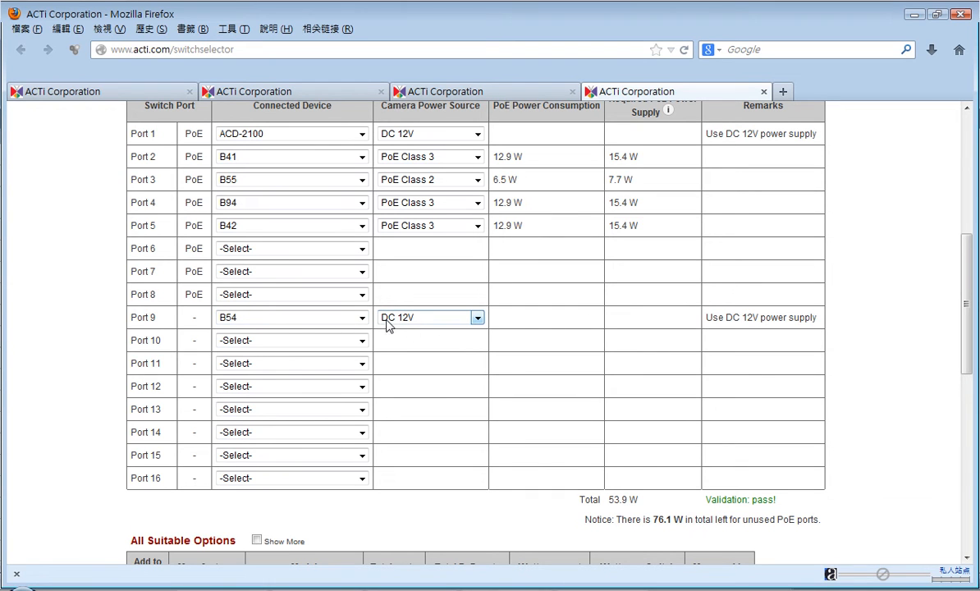
# Step: Set Port 9's camera power source to PoE Class 2 and review the power total and suitable switch options
pyautogui.click(437, 320)
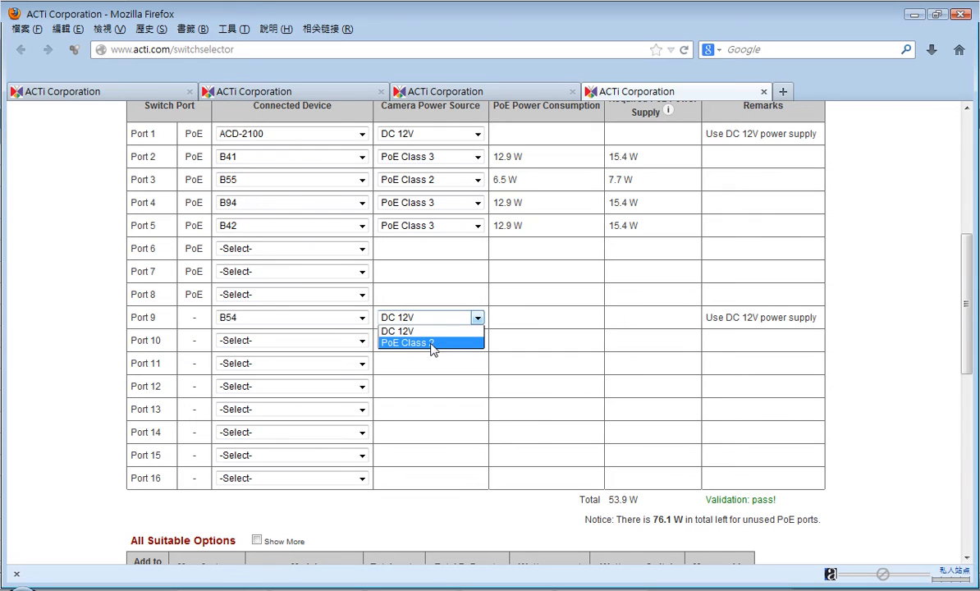
pyautogui.click(433, 344)
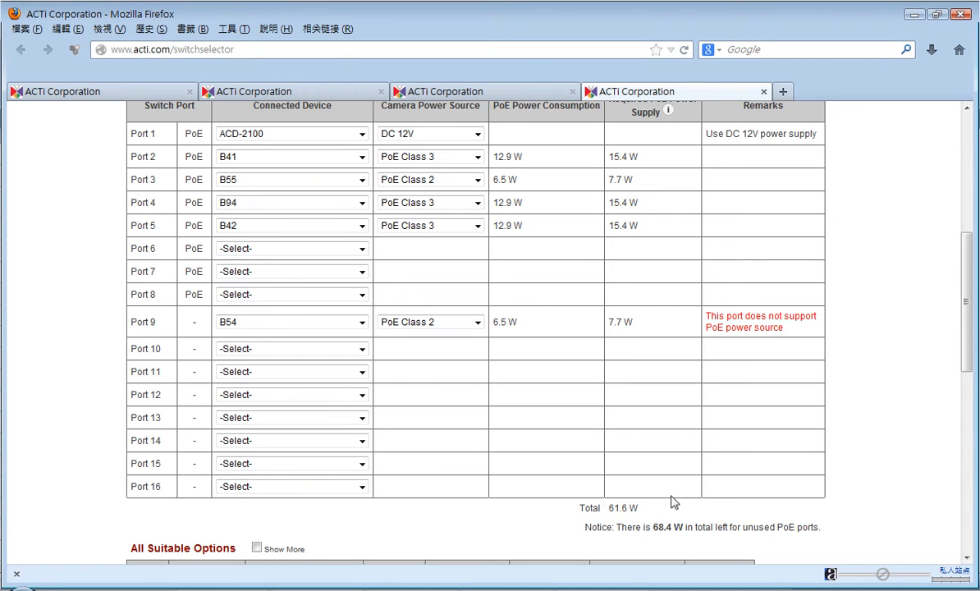
pyautogui.scroll(-3, 692, 507)
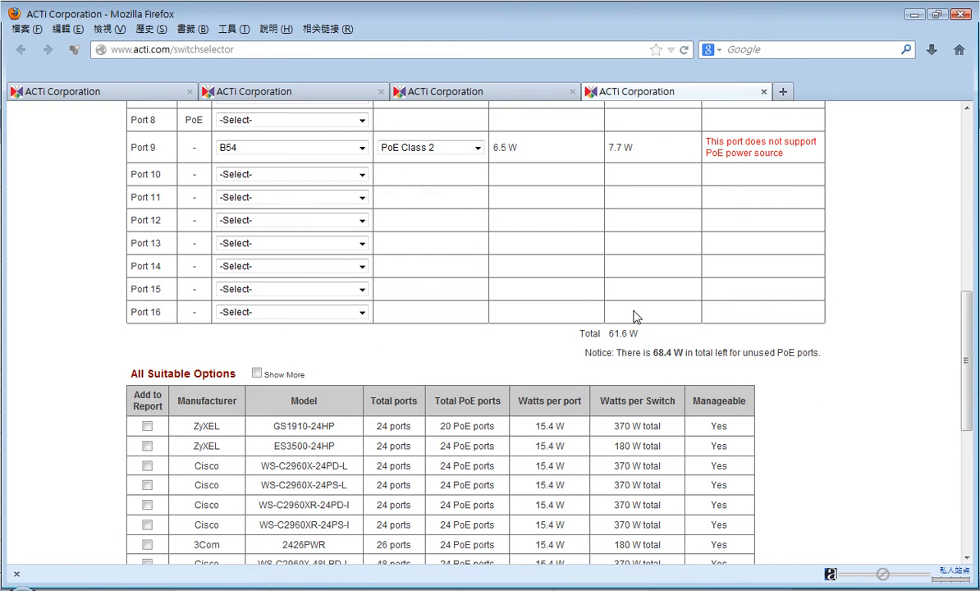
# Step: Set Port 9's camera power source to DC 12V and check the validation result and port table
pyautogui.click(441, 156)
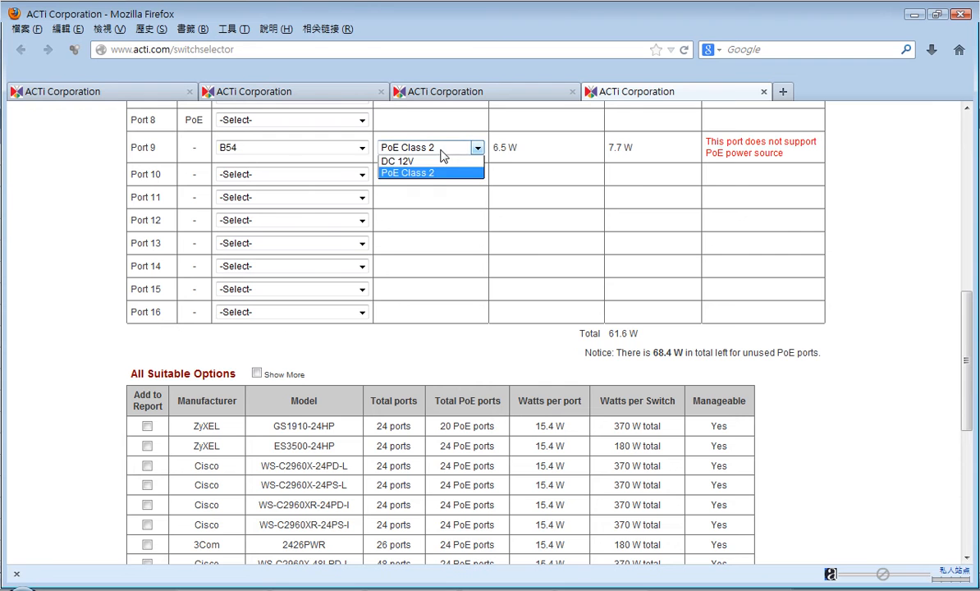
pyautogui.click(438, 162)
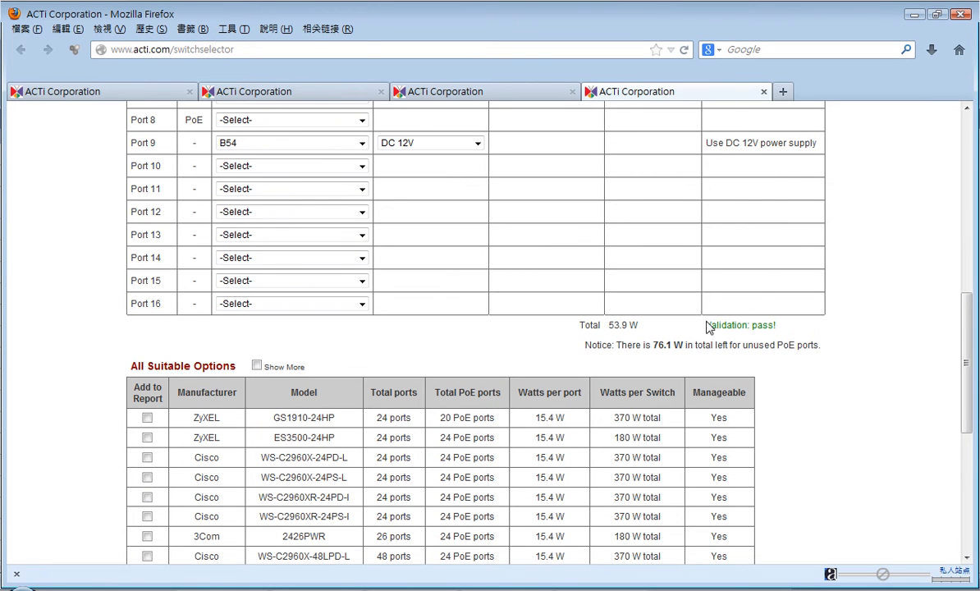
pyautogui.scroll(2, 542, 329)
pyautogui.scroll(4, 493, 334)
pyautogui.scroll(-4, 389, 343)
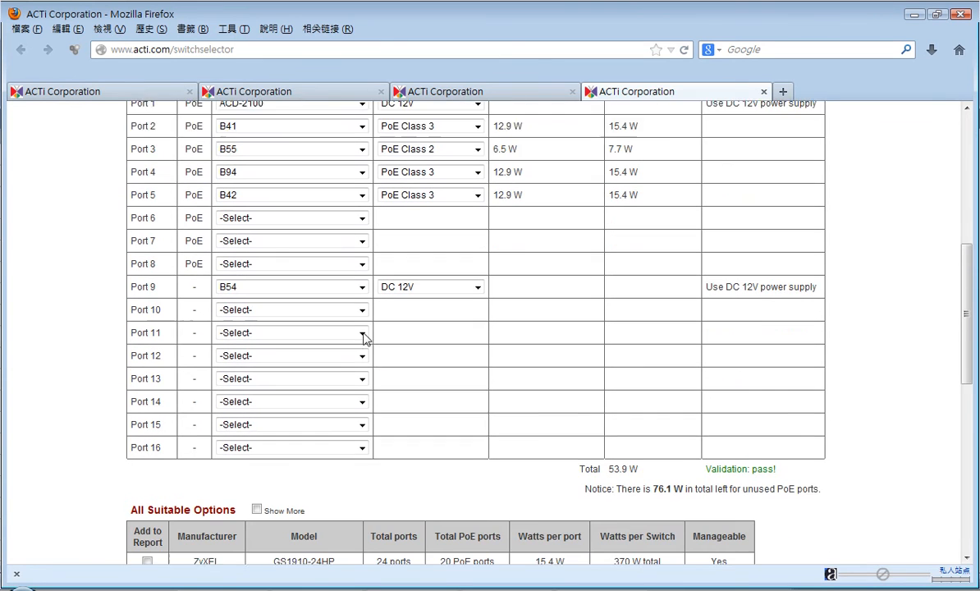
# Step: Assign the B44 camera to Port 11, B45 to Port 12 and ACM-8511 to Port 13
pyautogui.click(263, 277)
pyautogui.click(282, 429)
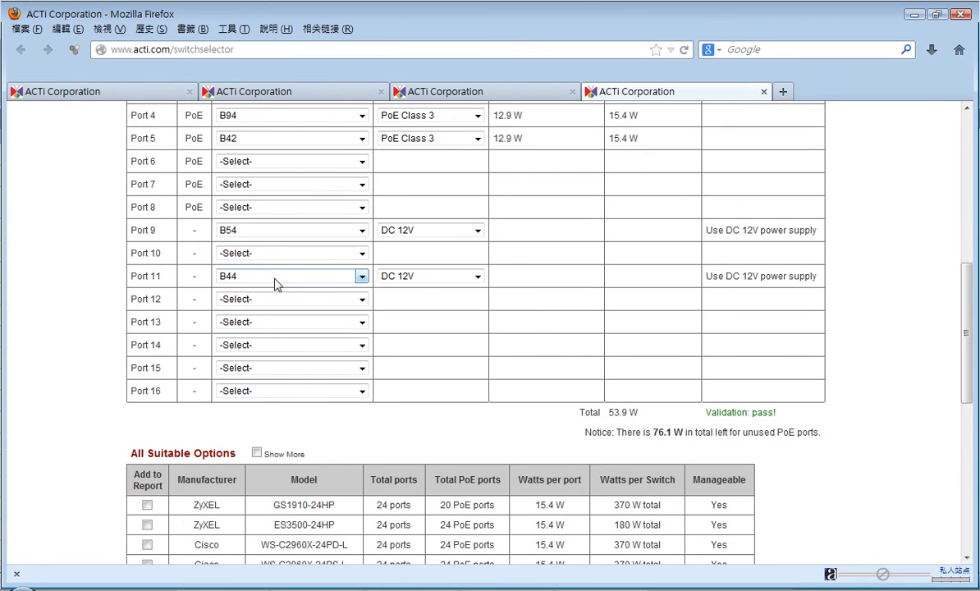
pyautogui.click(274, 300)
pyautogui.click(266, 462)
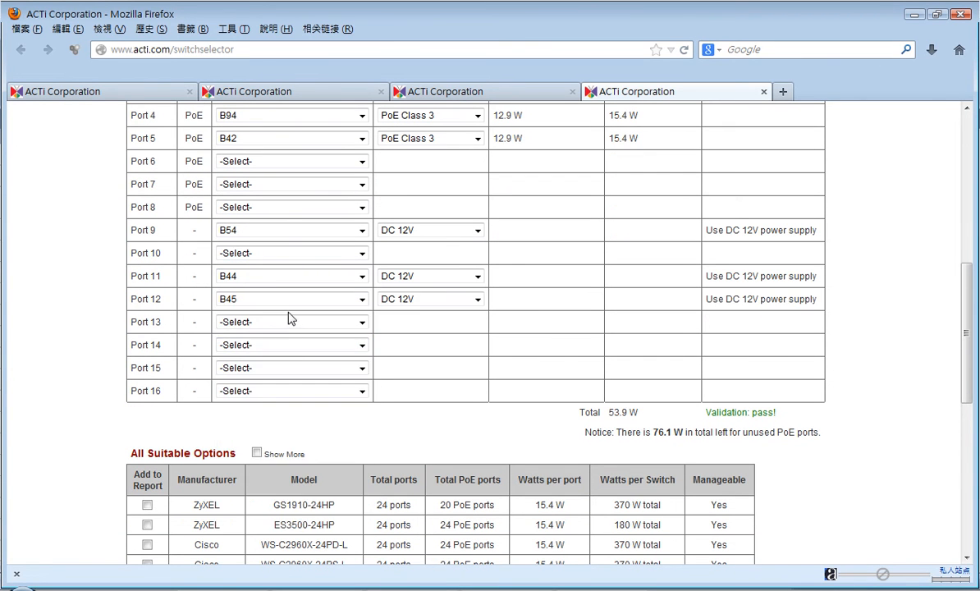
pyautogui.click(291, 321)
pyautogui.click(277, 442)
# Step: Set the connected device of Ports 10 and 16 to Connect to PC or Another Switch
pyautogui.scroll(4, 273, 361)
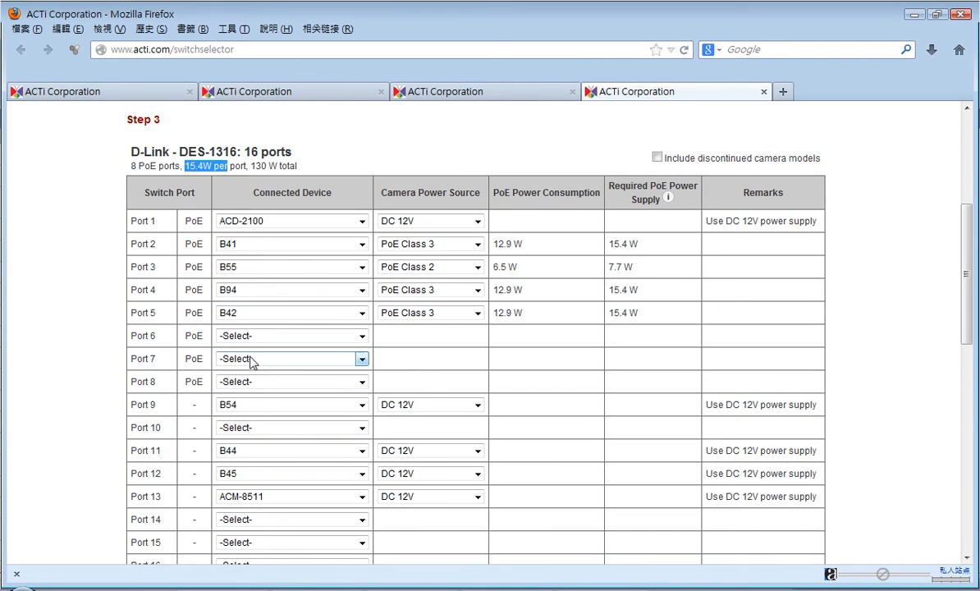
pyautogui.click(255, 429)
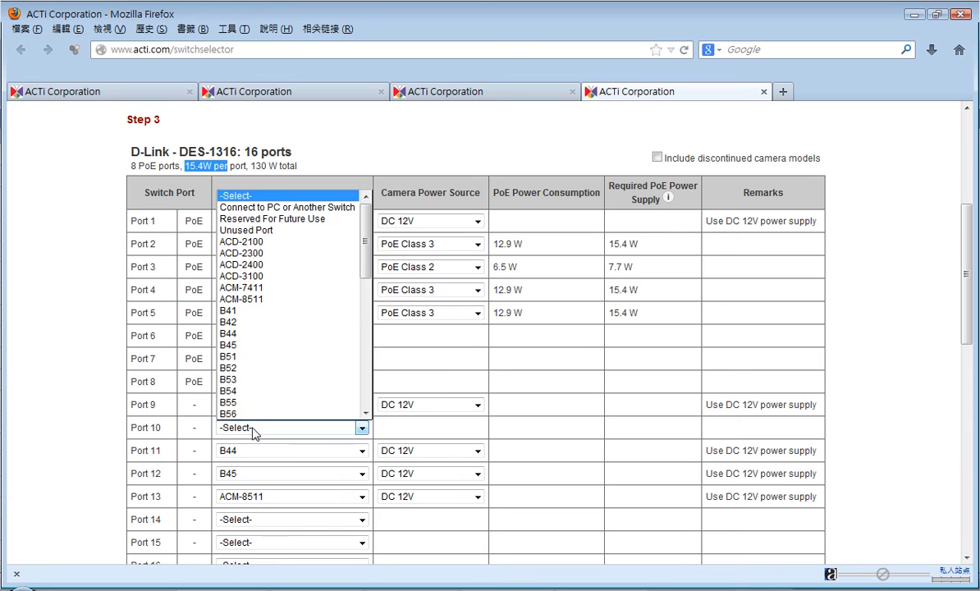
pyautogui.click(288, 208)
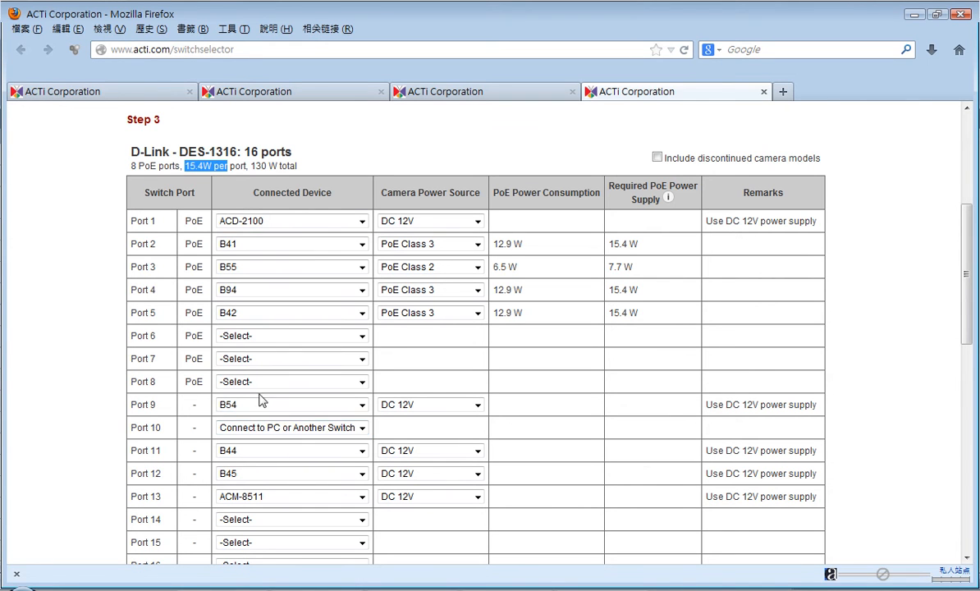
pyautogui.scroll(-5, 252, 453)
pyautogui.click(335, 309)
pyautogui.click(275, 332)
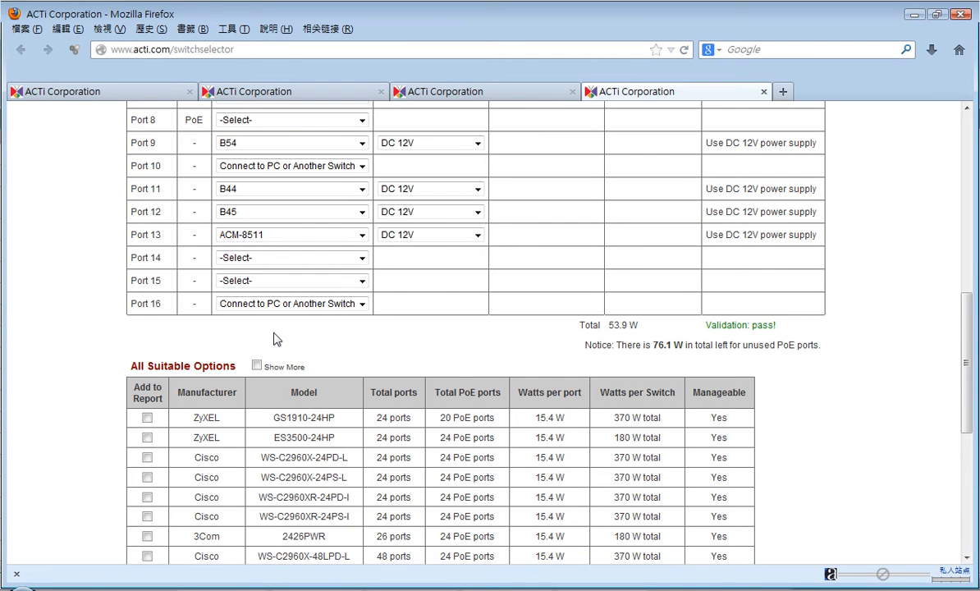
# Step: Set Ports 15 and 14 to Reserved For Future Use
pyautogui.click(254, 281)
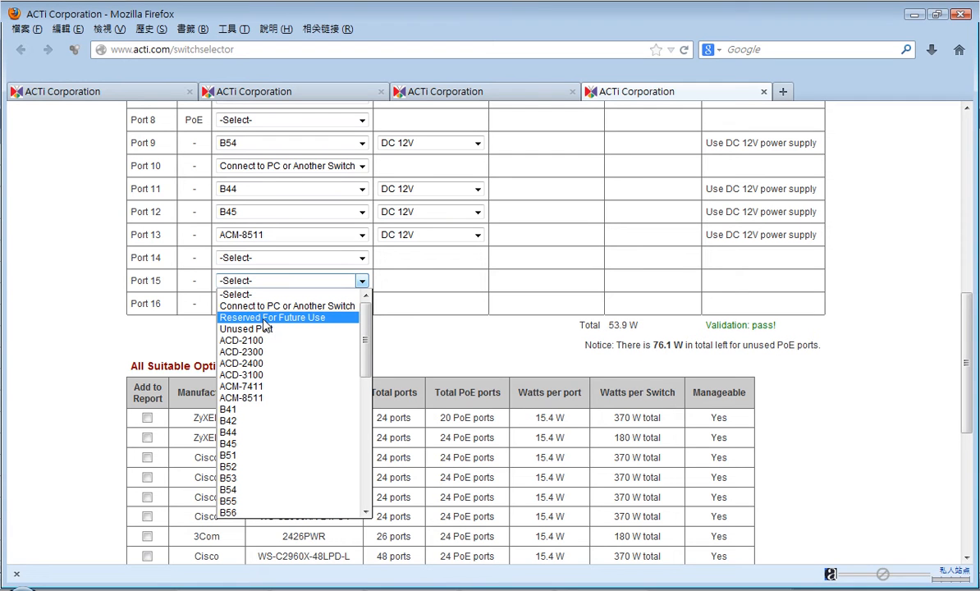
pyautogui.click(263, 321)
pyautogui.click(246, 258)
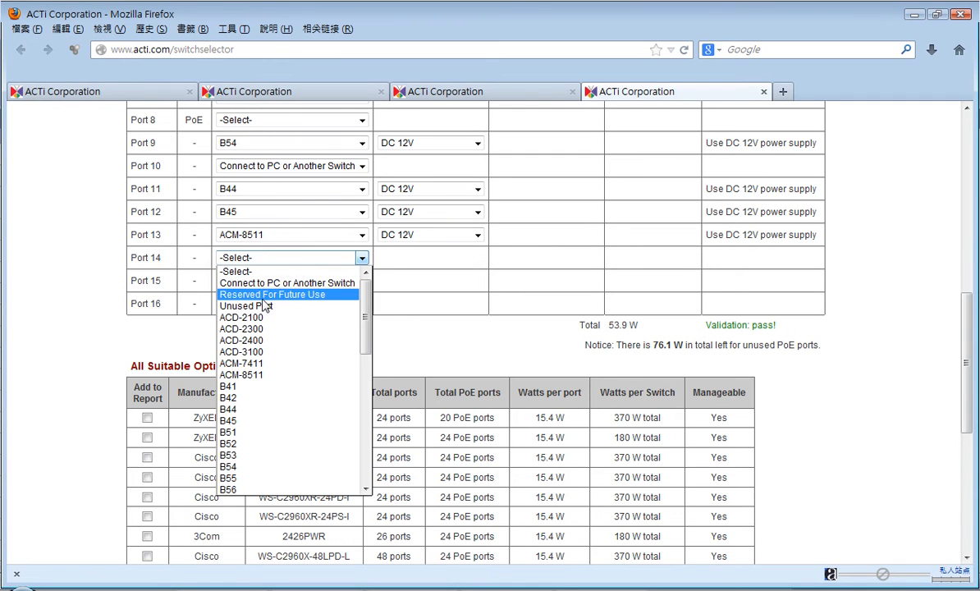
pyautogui.click(263, 297)
pyautogui.click(253, 215)
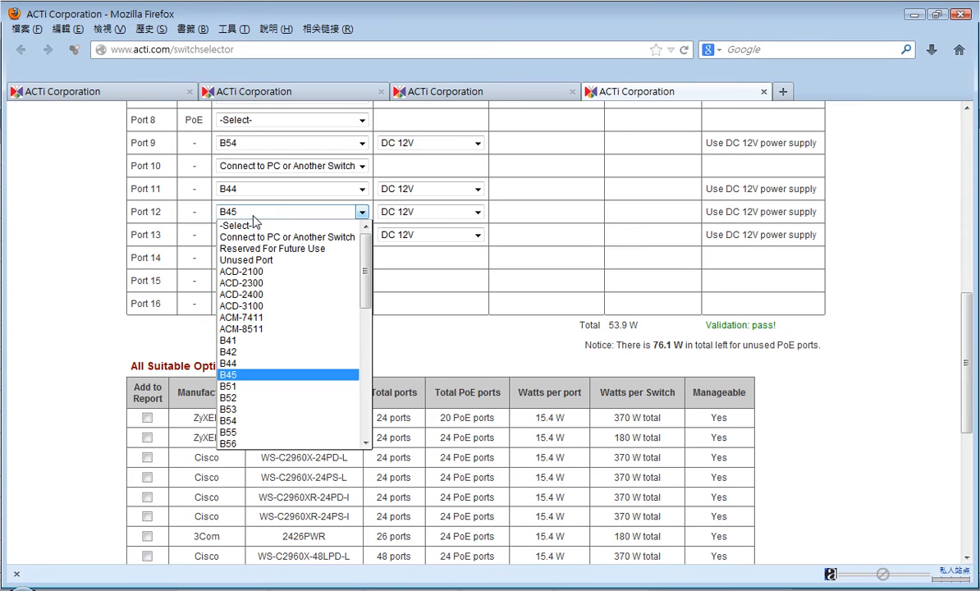
pyautogui.click(615, 181)
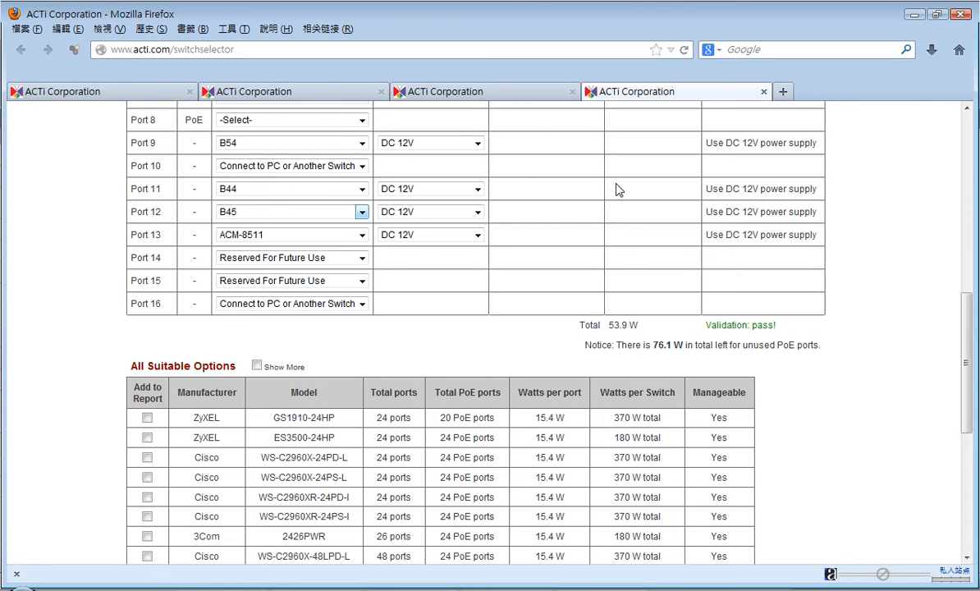
# Step: Set the empty PoE Ports 6, 7 and 8 to Reserved For Future Use
pyautogui.scroll(4, 381, 206)
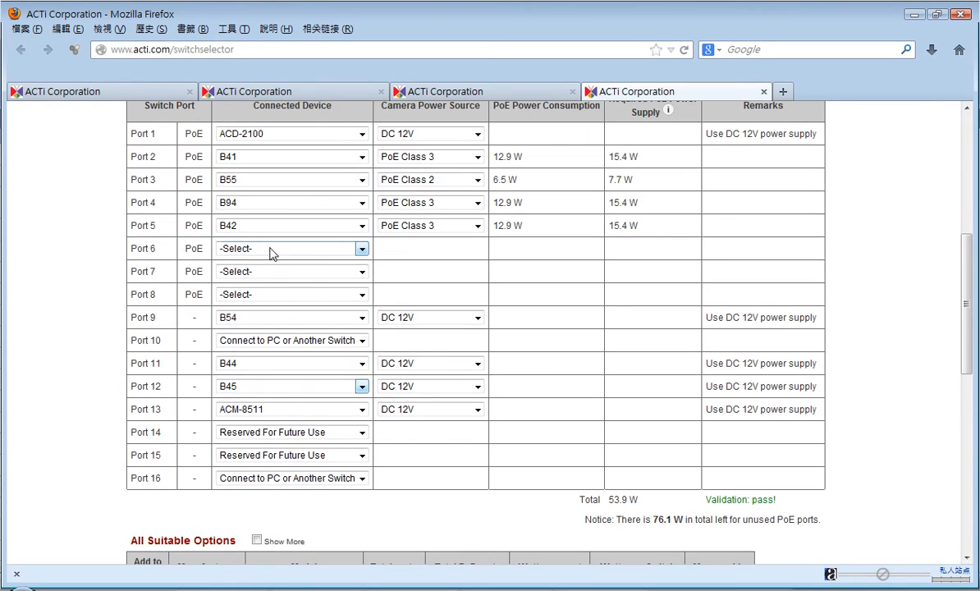
pyautogui.click(270, 249)
pyautogui.click(272, 287)
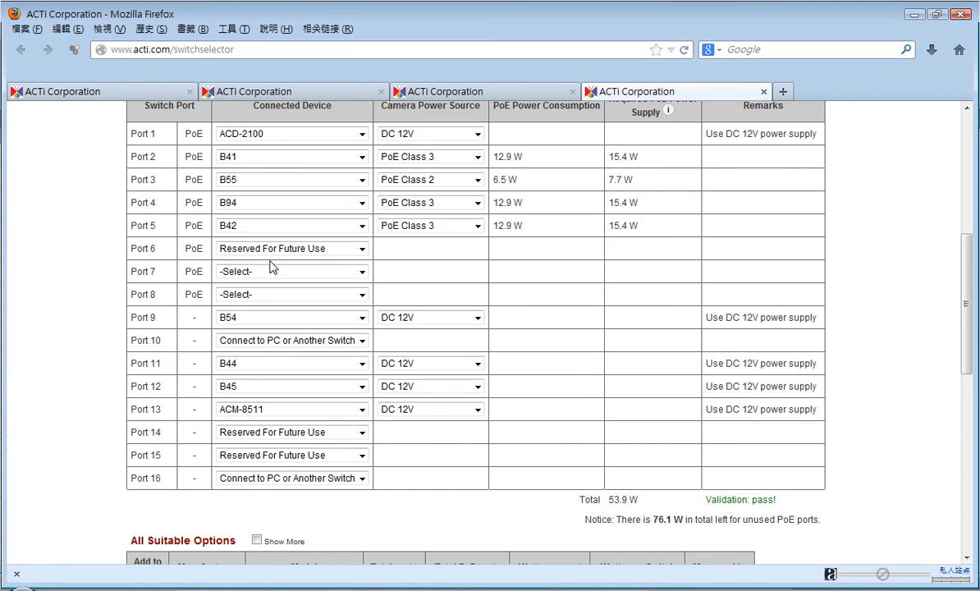
pyautogui.click(262, 272)
pyautogui.click(279, 310)
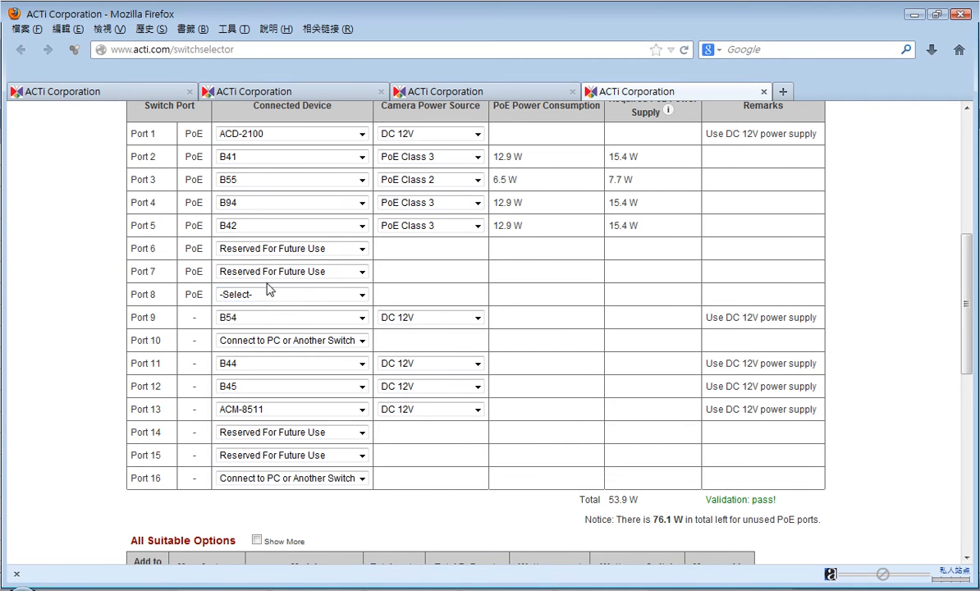
pyautogui.click(267, 294)
pyautogui.click(273, 333)
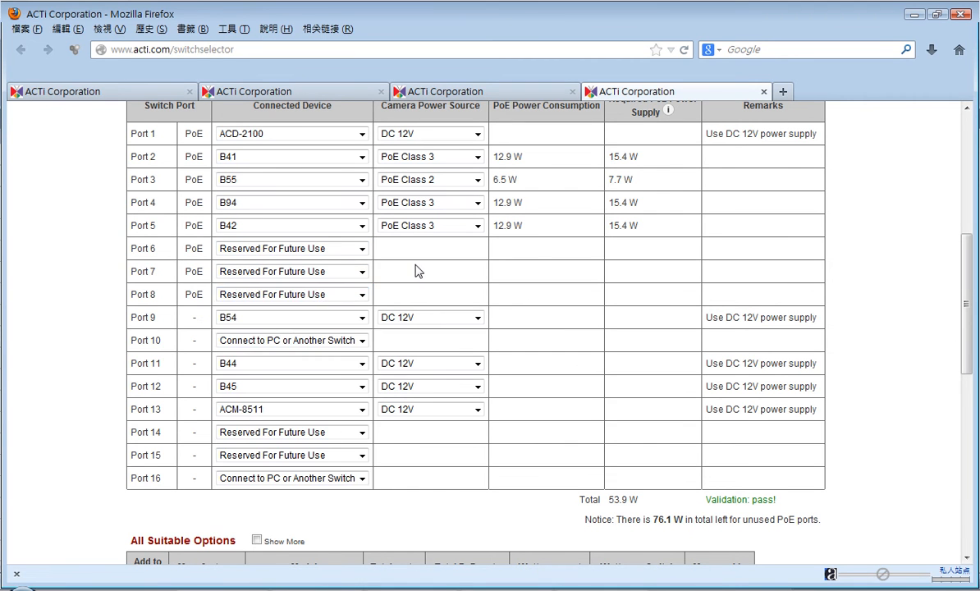
# Step: Review the completed port assignments, the total required PoE power and the validation result for the D-Link switch
pyautogui.scroll(5, 406, 267)
pyautogui.scroll(-2, 403, 268)
pyautogui.scroll(-4, 382, 266)
pyautogui.scroll(2, 376, 256)
pyautogui.moveTo(704, 502); pyautogui.dragTo(770, 502)
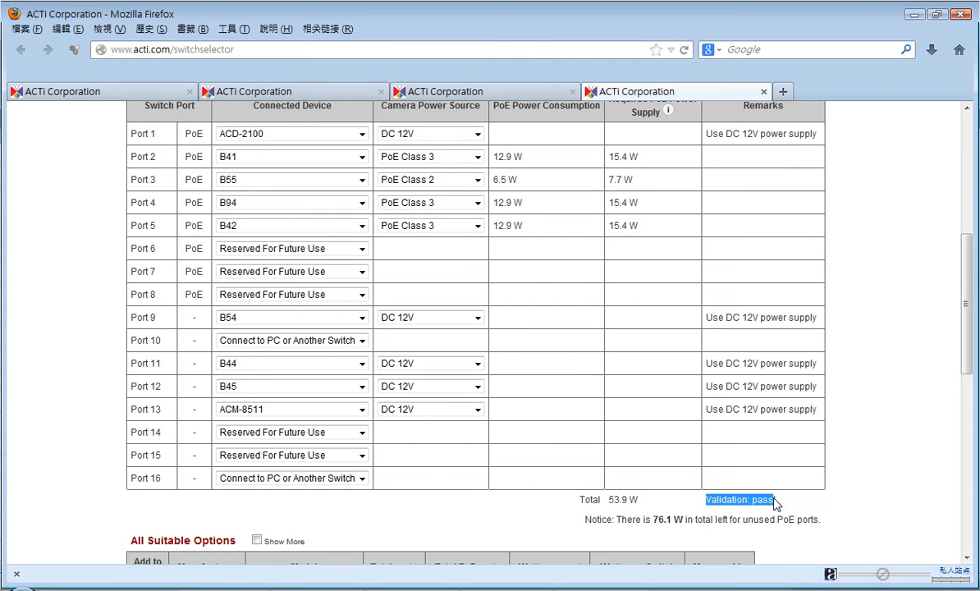
pyautogui.scroll(3, 656, 472)
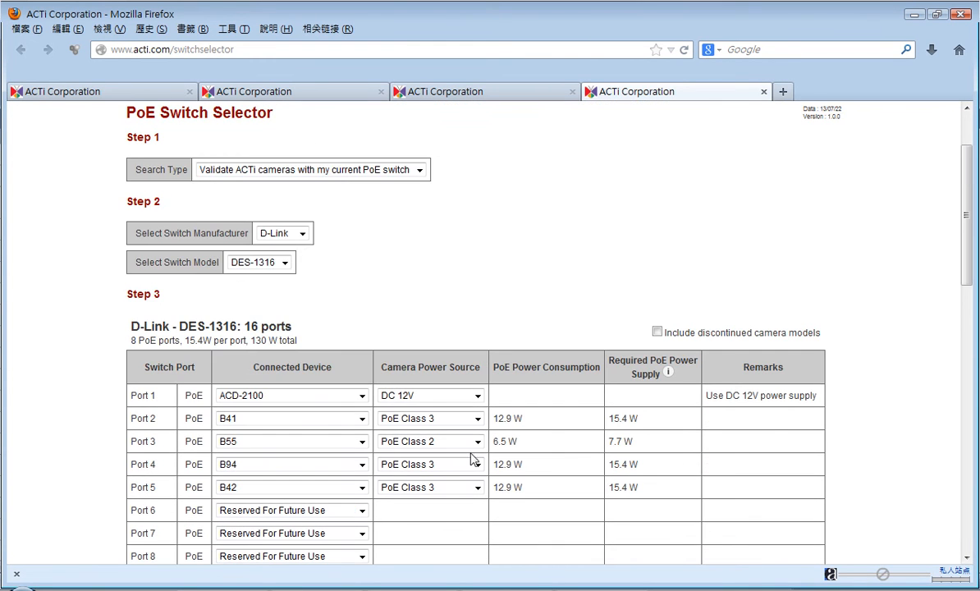
pyautogui.scroll(-1, 339, 306)
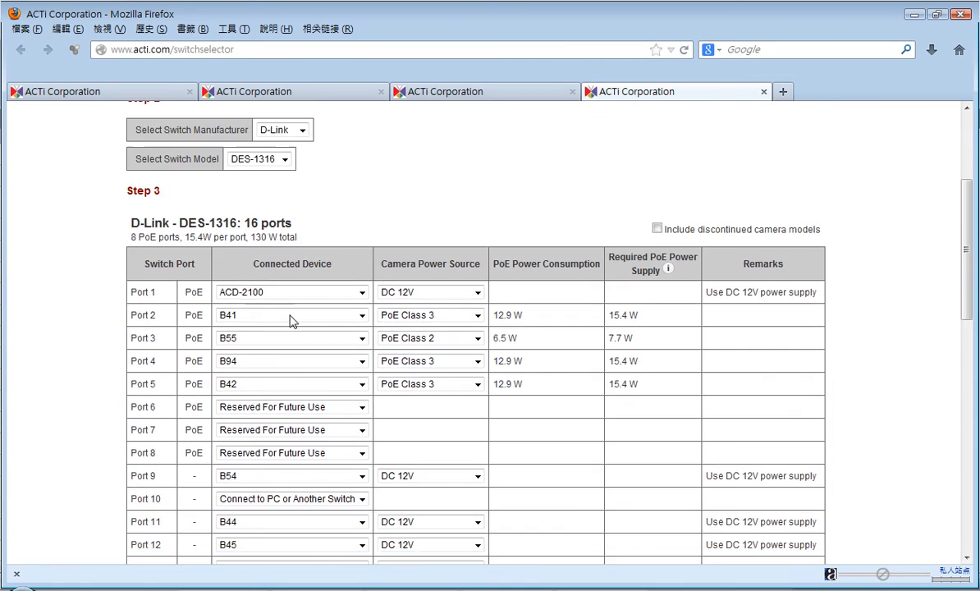
pyautogui.scroll(-3, 543, 339)
pyautogui.click(509, 400)
pyautogui.scroll(-2, 546, 366)
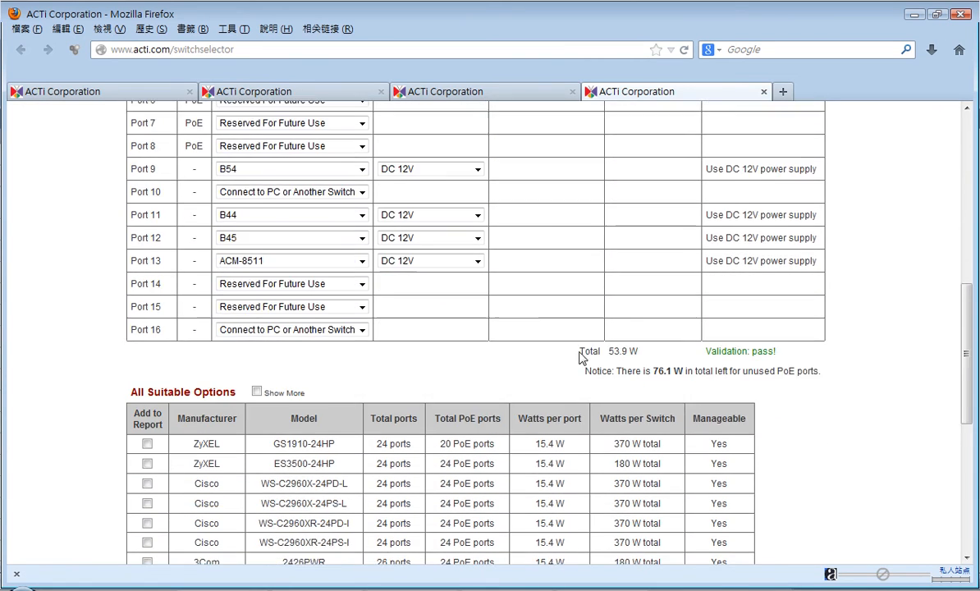
# Step: Mark switch options GS1910-24HP, ES3500-24HP, WS-C2960X-24PS-L and 2426PWR, and add them with the port setup to the calculation report
pyautogui.scroll(-3, 493, 357)
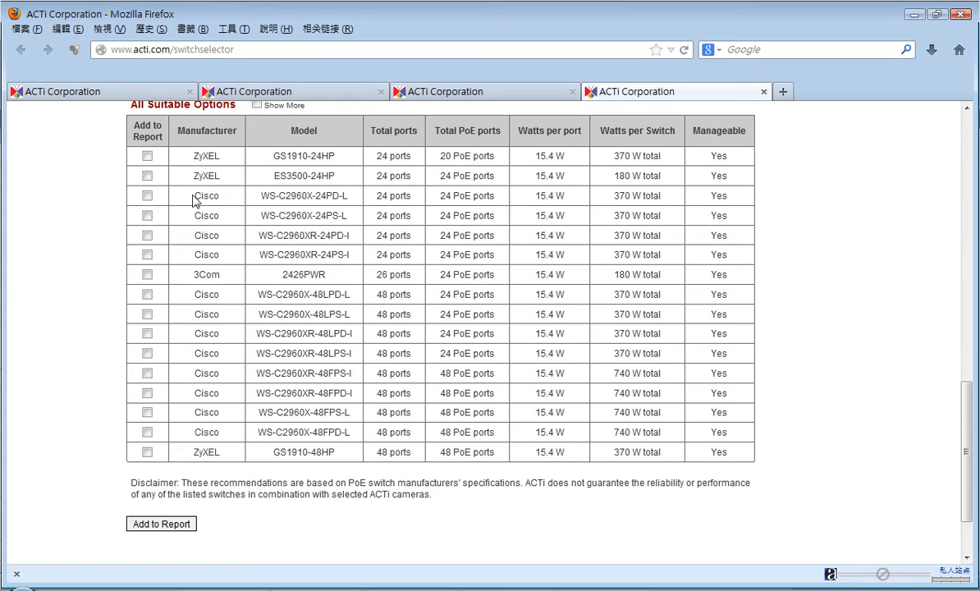
pyautogui.scroll(4, 148, 185)
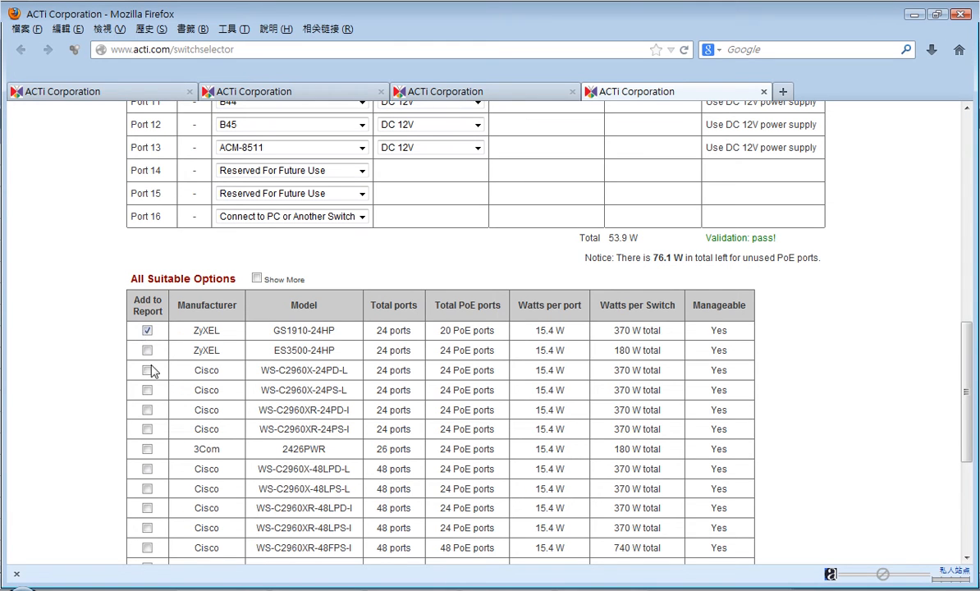
pyautogui.click(147, 449)
pyautogui.click(147, 351)
pyautogui.click(148, 391)
pyautogui.scroll(5, 256, 347)
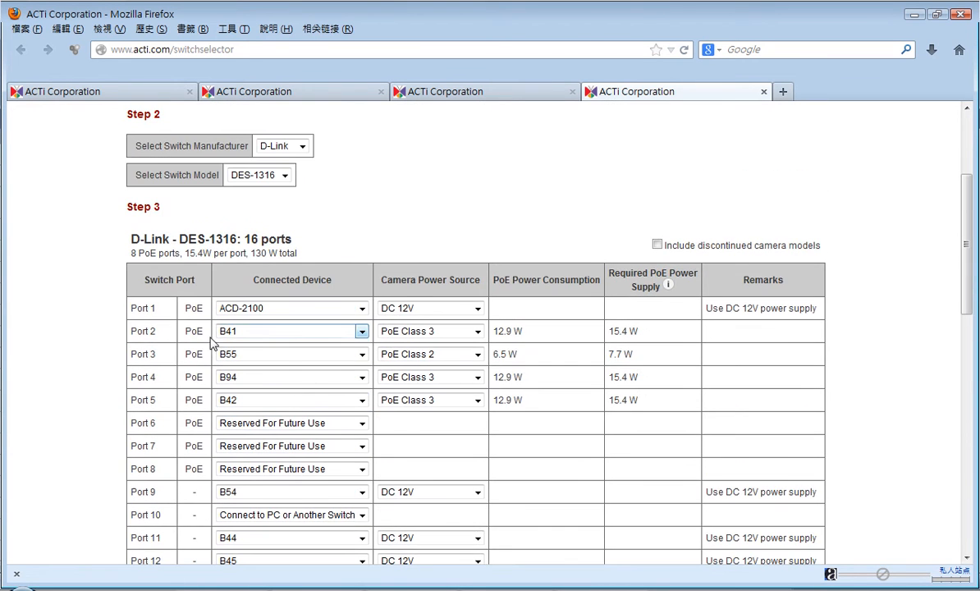
pyautogui.scroll(-6, 250, 222)
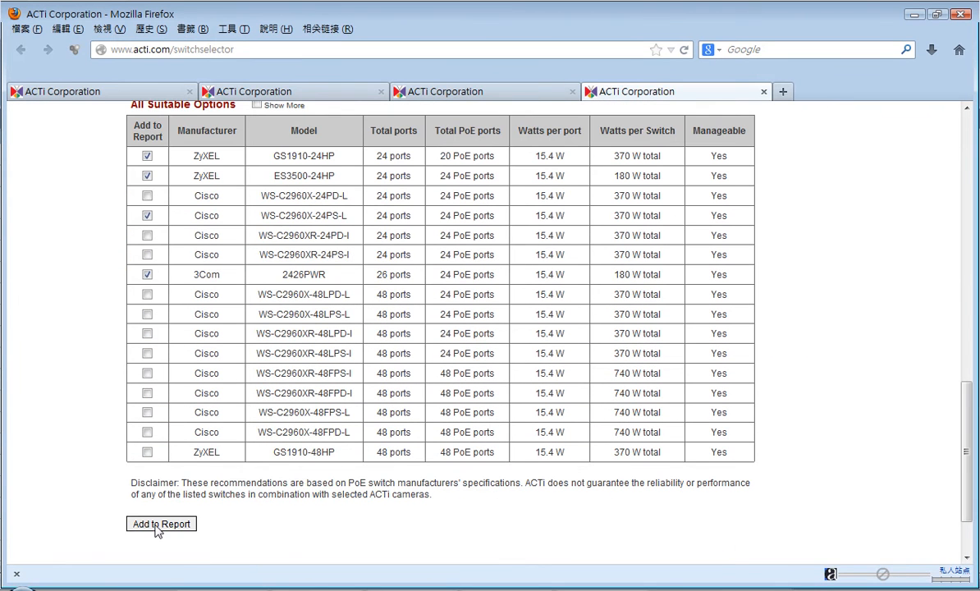
pyautogui.click(158, 526)
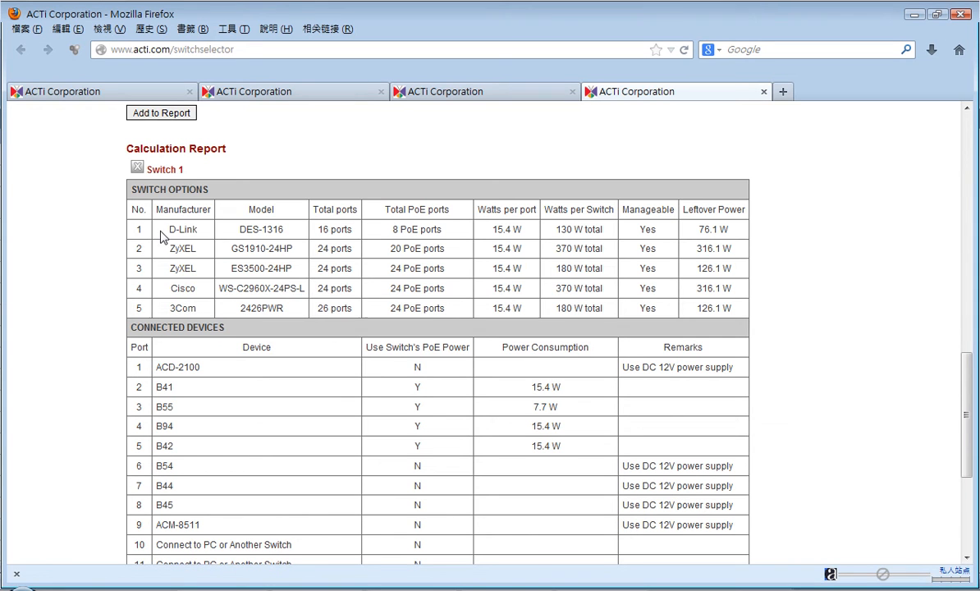
# Step: Review the calculation report's switch options, leftover power and connected devices for Switch 1
pyautogui.moveTo(162, 237); pyautogui.dragTo(724, 306)
pyautogui.click(724, 306)
pyautogui.scroll(-4, 248, 273)
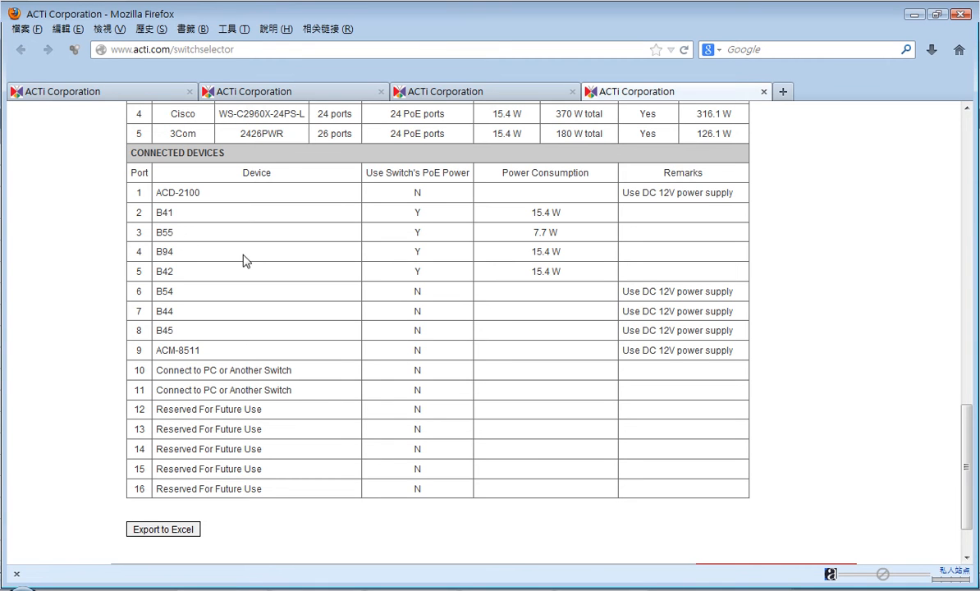
pyautogui.scroll(5, 529, 309)
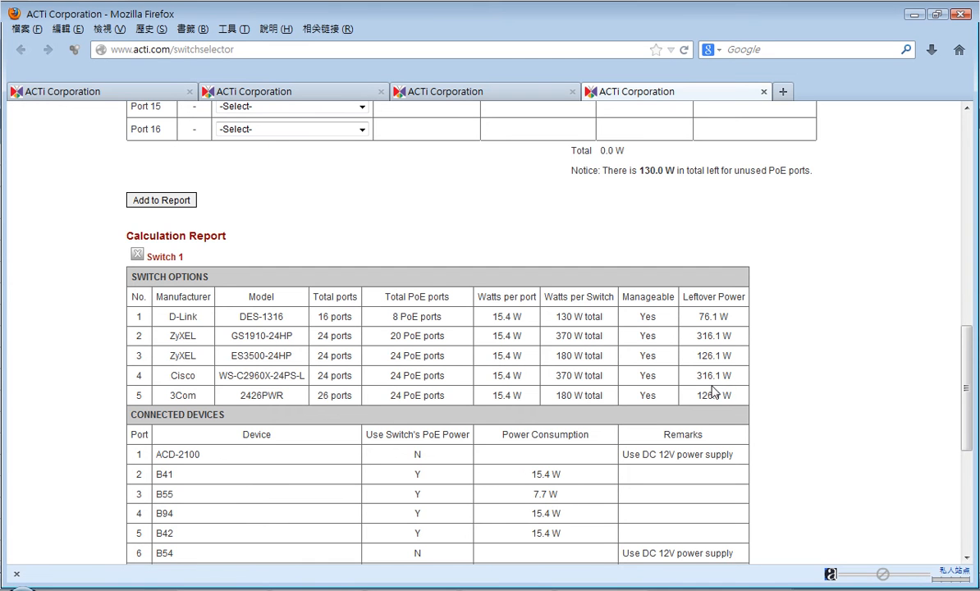
pyautogui.scroll(-3, 197, 319)
pyautogui.scroll(5, 198, 318)
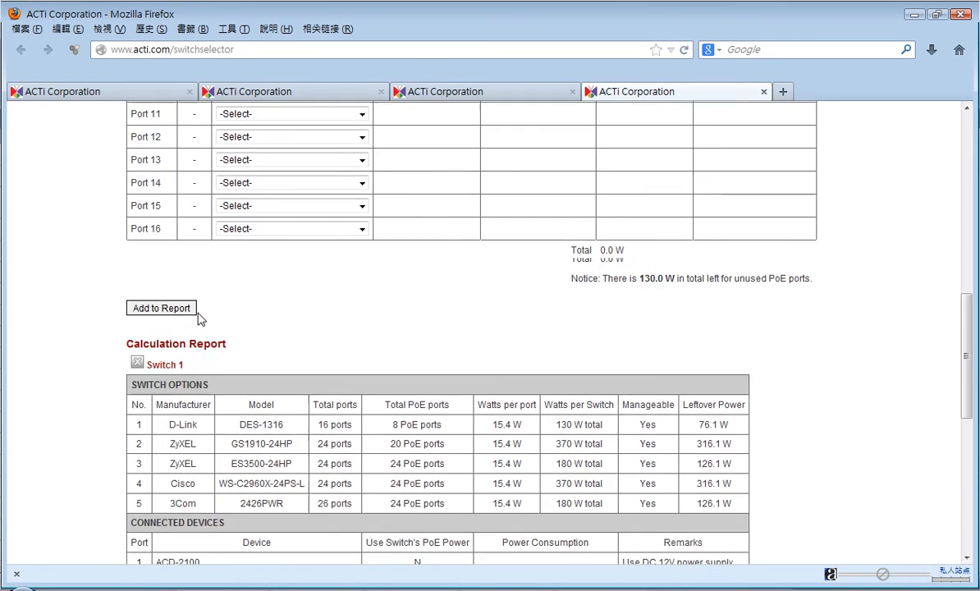
# Step: Choose Cisco as the switch manufacturer and 3560-12PC-S as the switch model
pyautogui.scroll(8, 198, 319)
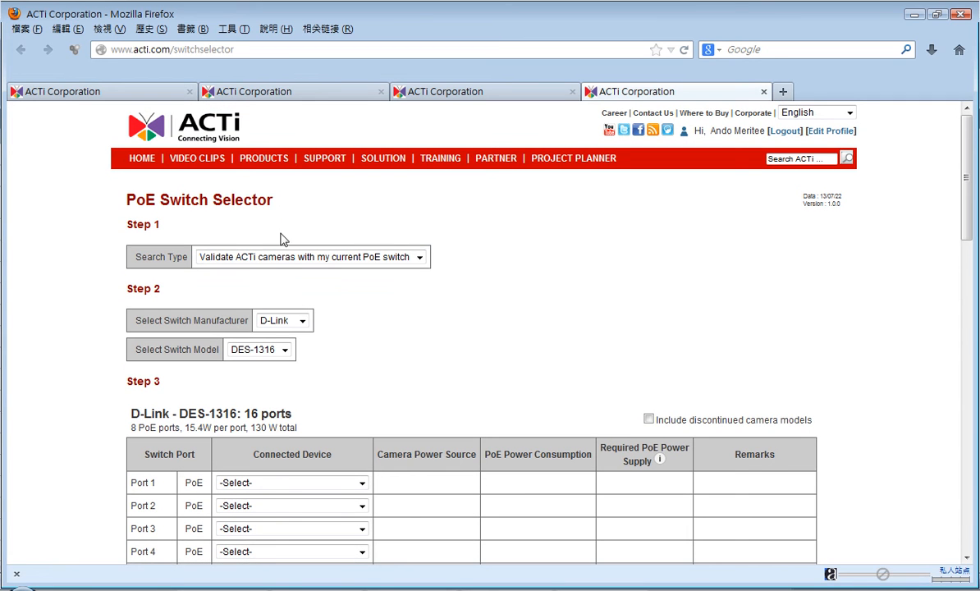
pyautogui.click(281, 323)
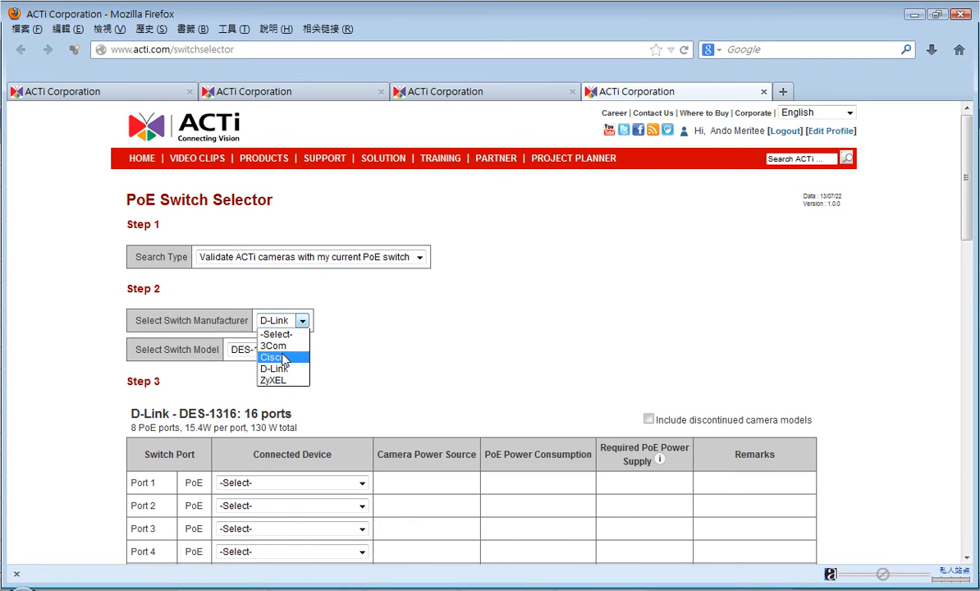
pyautogui.click(279, 355)
pyautogui.click(284, 350)
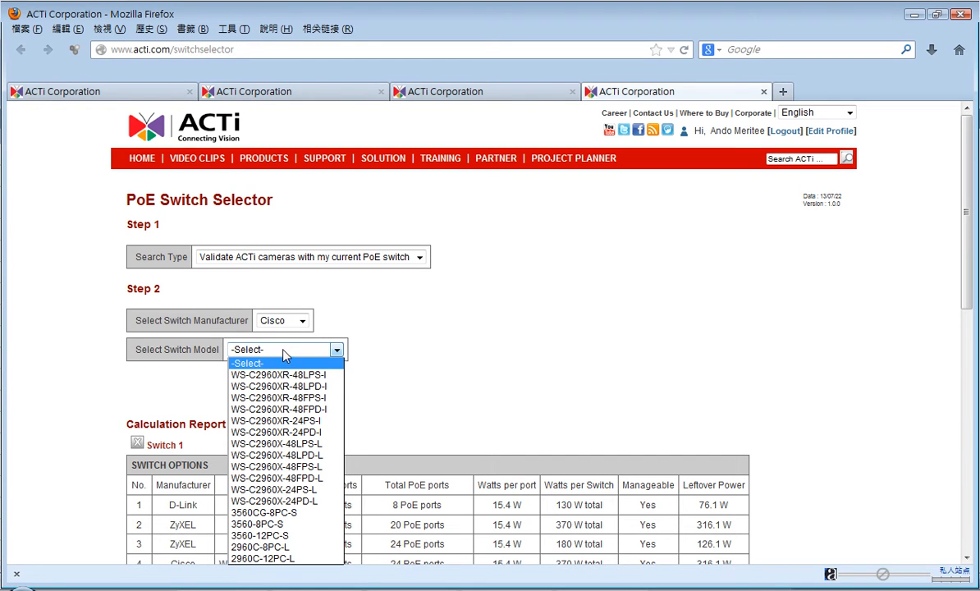
pyautogui.click(285, 536)
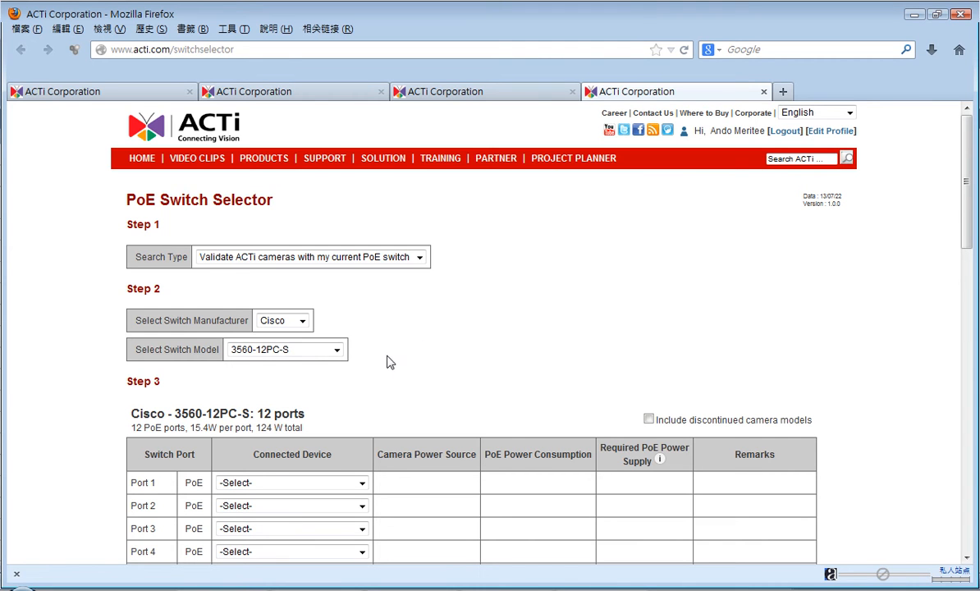
# Step: Assign the KCM-3311 camera to Port 1 of the Cisco 3560-12PC-S
pyautogui.scroll(-5, 381, 361)
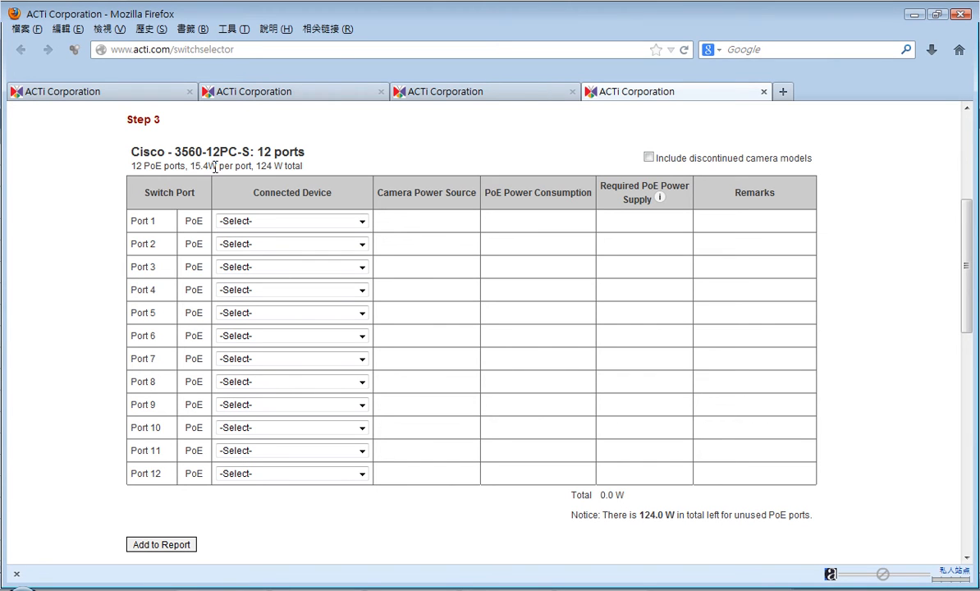
pyautogui.click(269, 223)
pyautogui.click(269, 224)
pyautogui.click(271, 224)
pyautogui.scroll(-20, 265, 316)
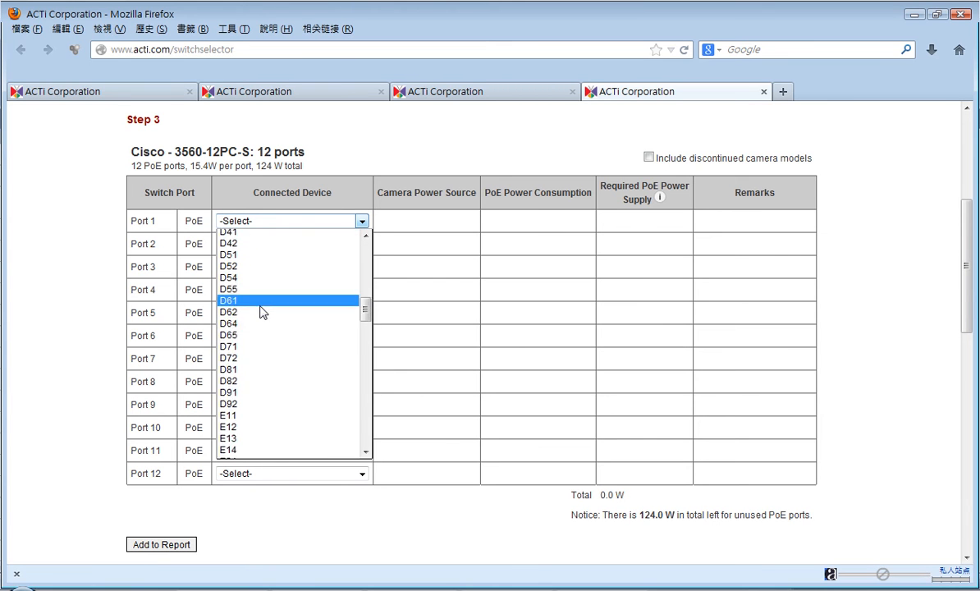
pyautogui.press('k')
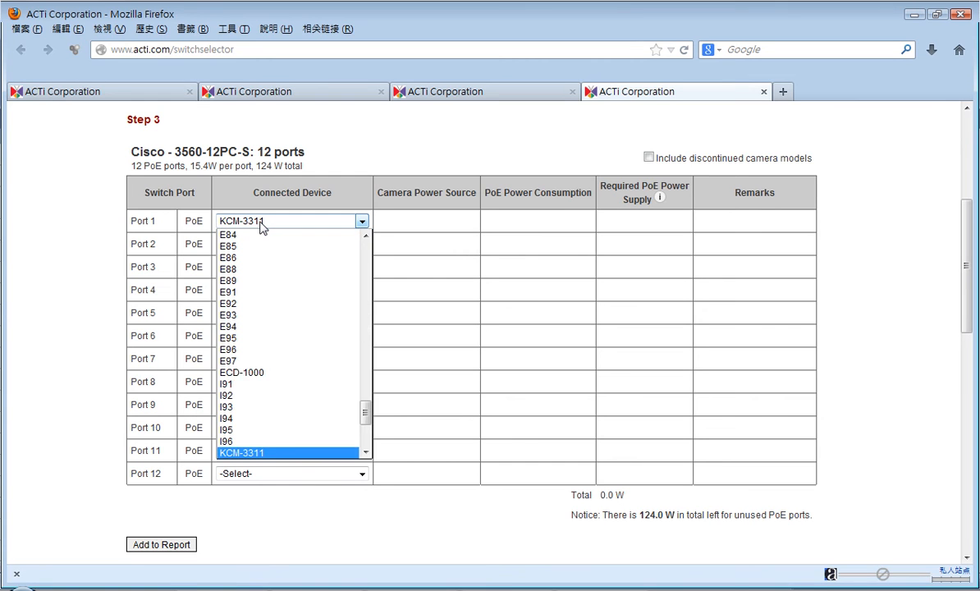
pyautogui.press('Return')
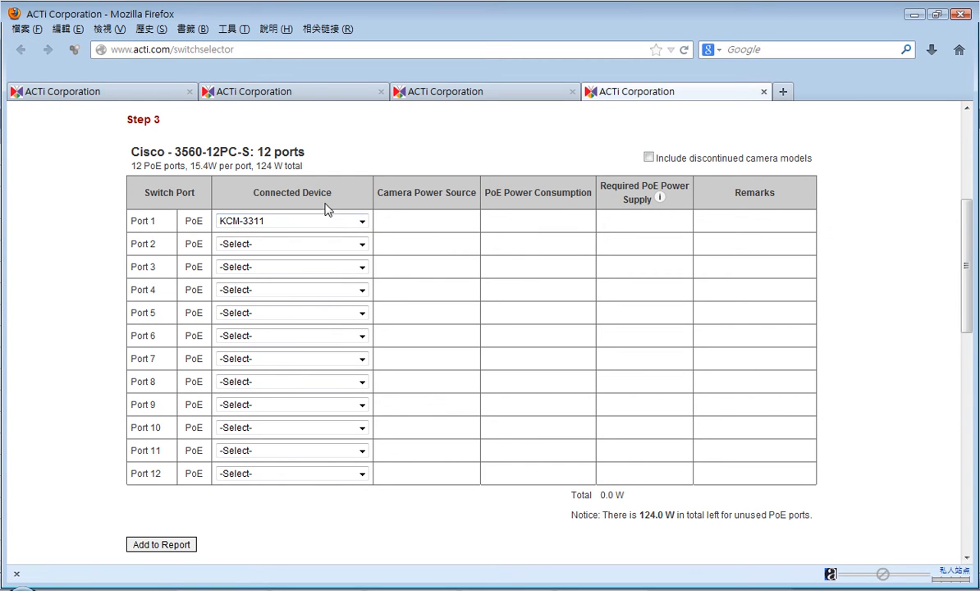
pyautogui.click(393, 220)
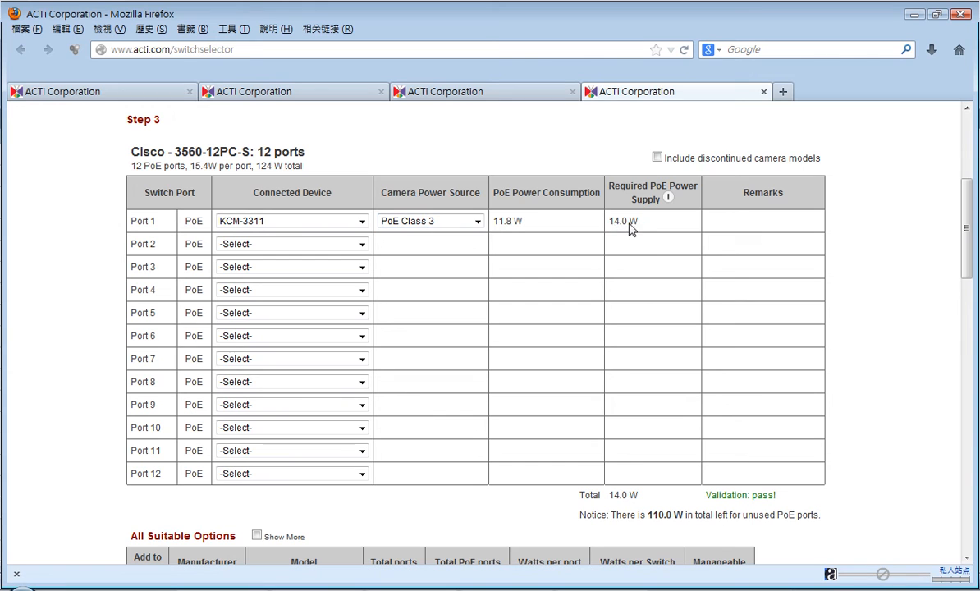
# Step: Assign the KCM-3311 camera to Ports 2, 3 and 4 of the Cisco switch
pyautogui.click(323, 246)
pyautogui.click(320, 255)
pyautogui.click(299, 267)
pyautogui.press('k')
pyautogui.click(298, 267)
pyautogui.click(292, 291)
pyautogui.click(292, 293)
pyautogui.press('k')
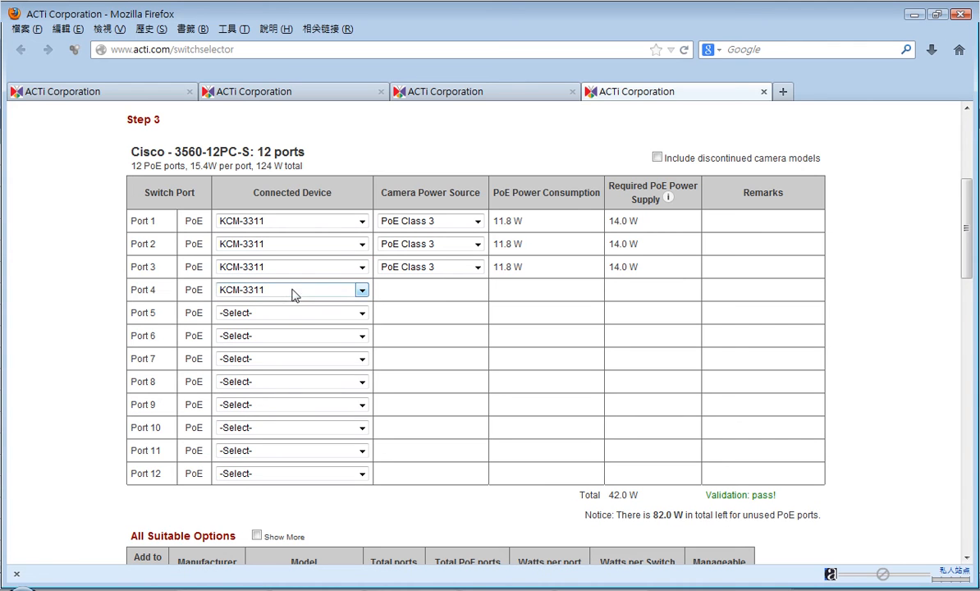
# Step: Assign the KCM-3311 camera to Ports 5 and 6 of the Cisco switch
pyautogui.click(292, 318)
pyautogui.click(291, 319)
pyautogui.press('k')
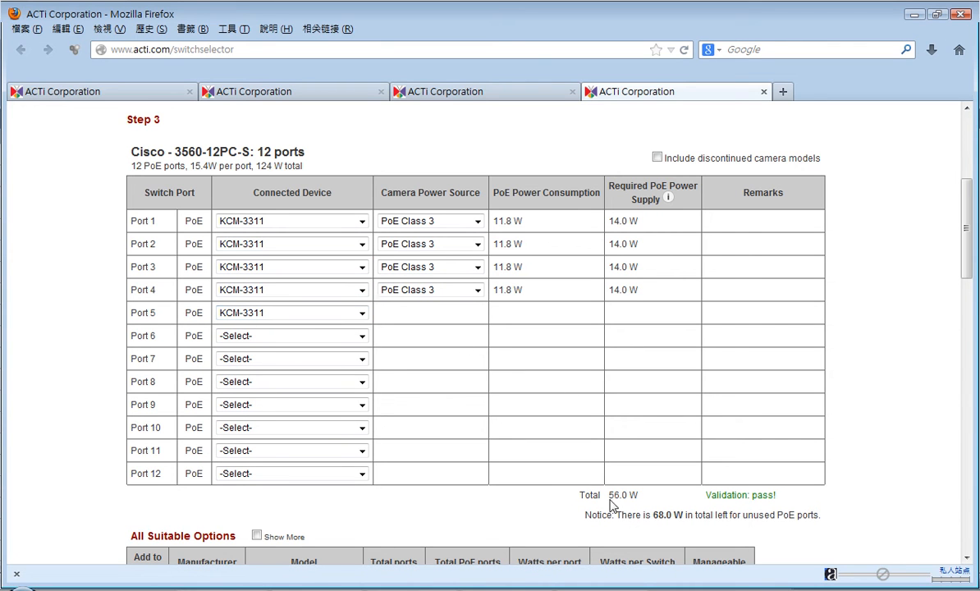
pyautogui.click(319, 338)
pyautogui.click(318, 339)
pyautogui.press('k')
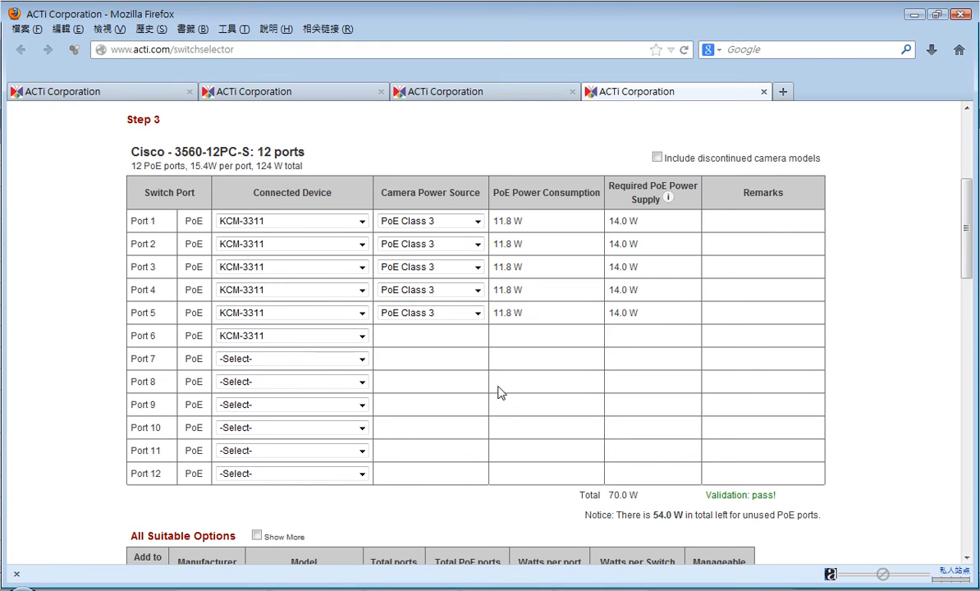
# Step: Assign the KCM-3311 camera to Ports 7, 8 and 9 of the Cisco switch
pyautogui.click(306, 361)
pyautogui.press('k')
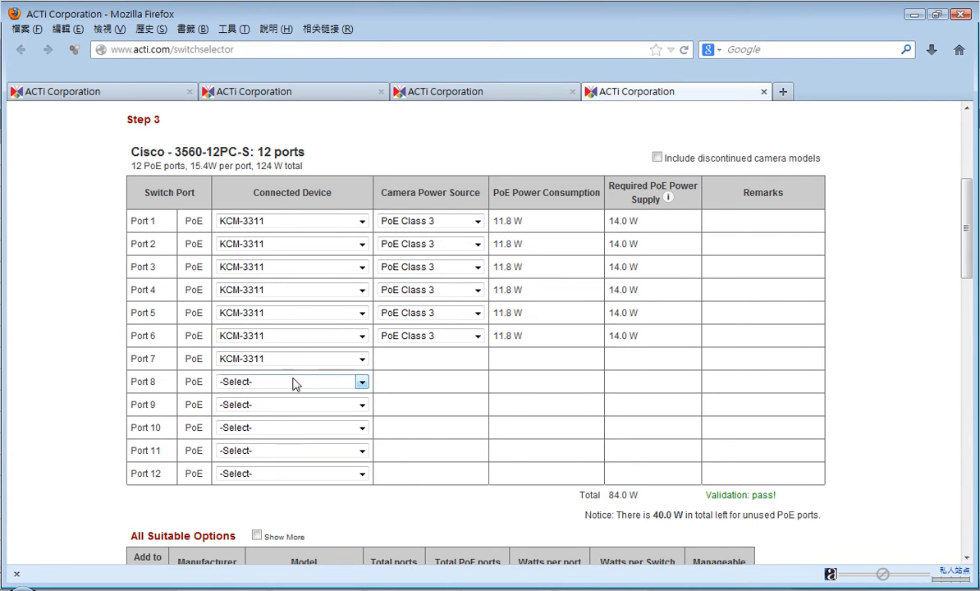
pyautogui.click(291, 384)
pyautogui.press('k')
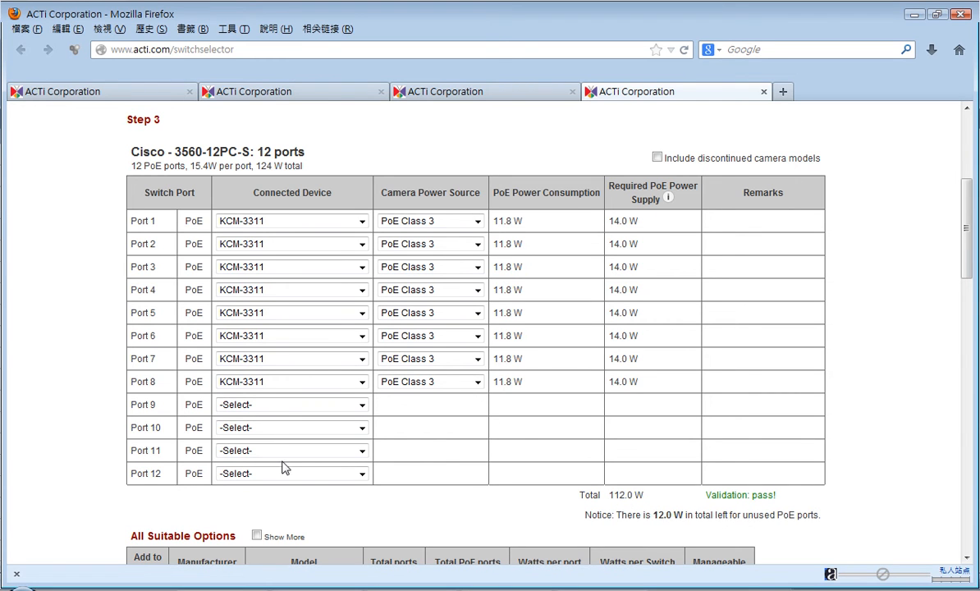
pyautogui.click(277, 410)
pyautogui.press('k')
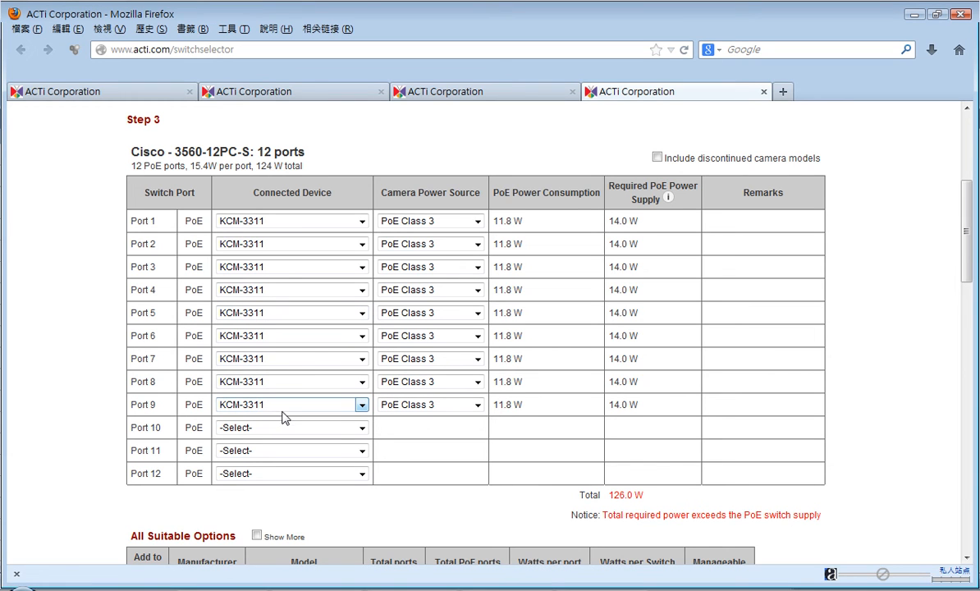
# Step: Mark switch options GS1910-24HP, ES3500-24HP and WS-C2960X-24PD-L, and add them with the port setup to the calculation report
pyautogui.scroll(2, 262, 263)
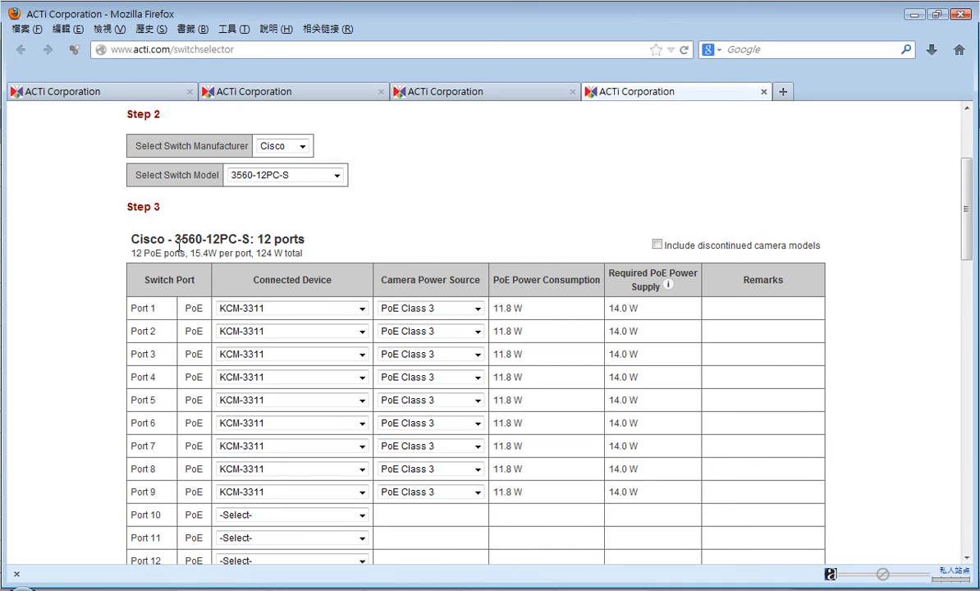
pyautogui.scroll(-4, 256, 232)
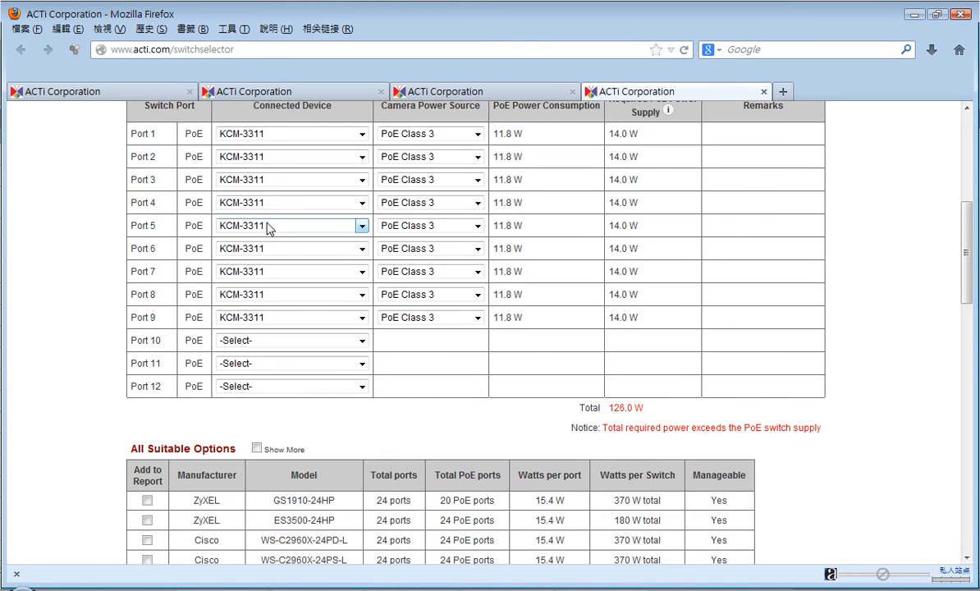
pyautogui.scroll(2, 263, 226)
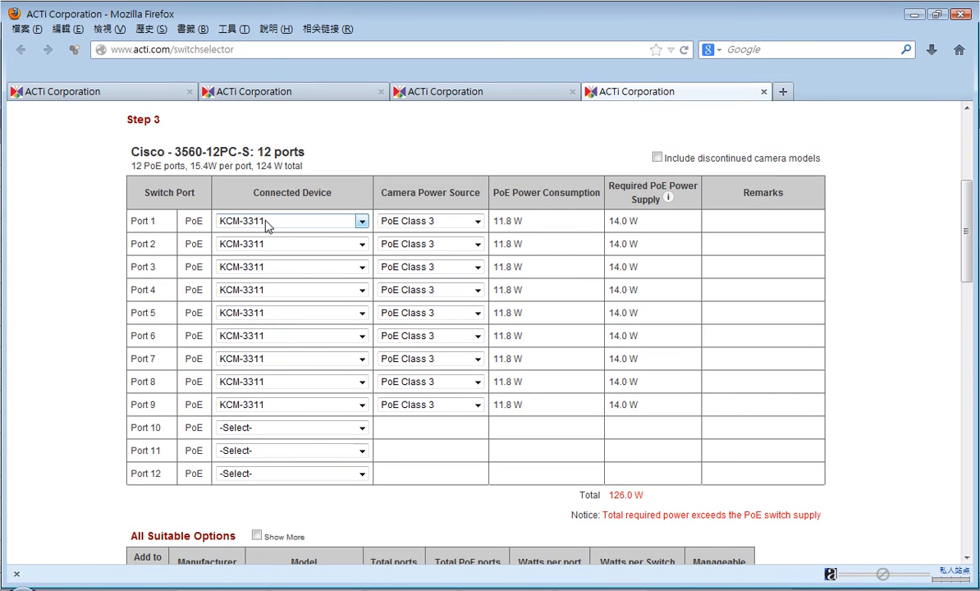
pyautogui.scroll(-5, 267, 224)
pyautogui.scroll(-1, 225, 327)
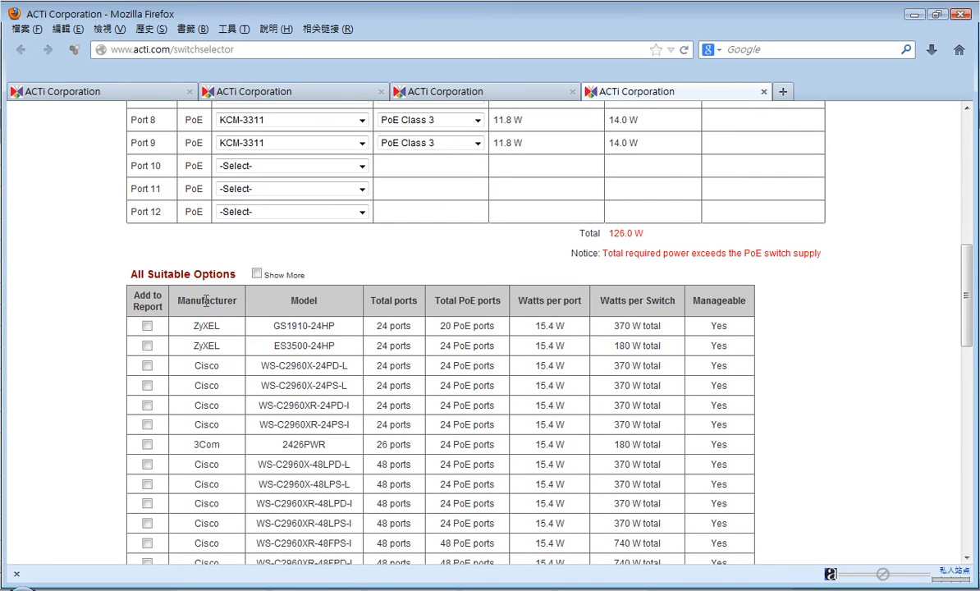
pyautogui.click(147, 326)
pyautogui.click(148, 346)
pyautogui.scroll(3, 318, 327)
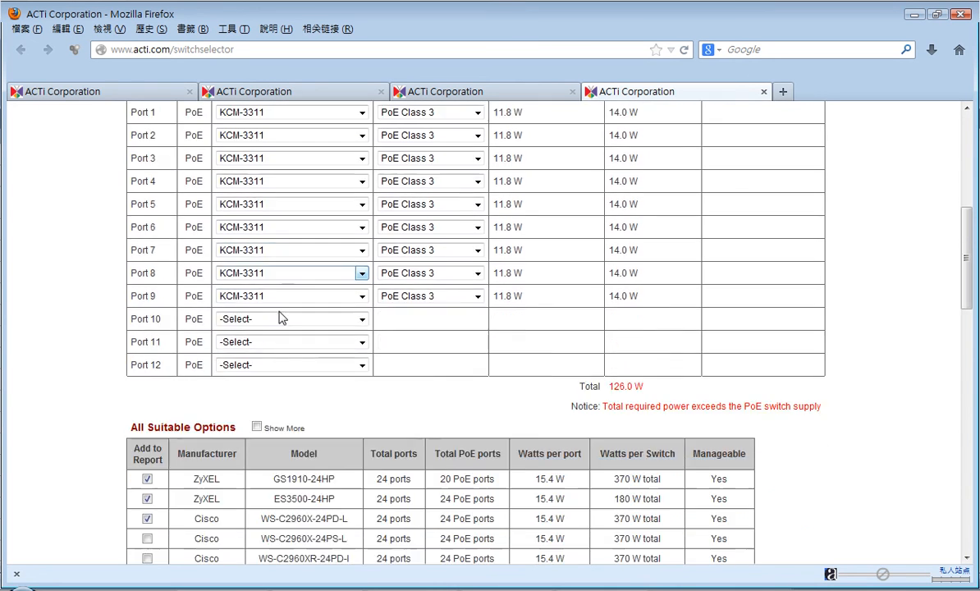
pyautogui.scroll(-4, 280, 317)
pyautogui.scroll(-5, 275, 318)
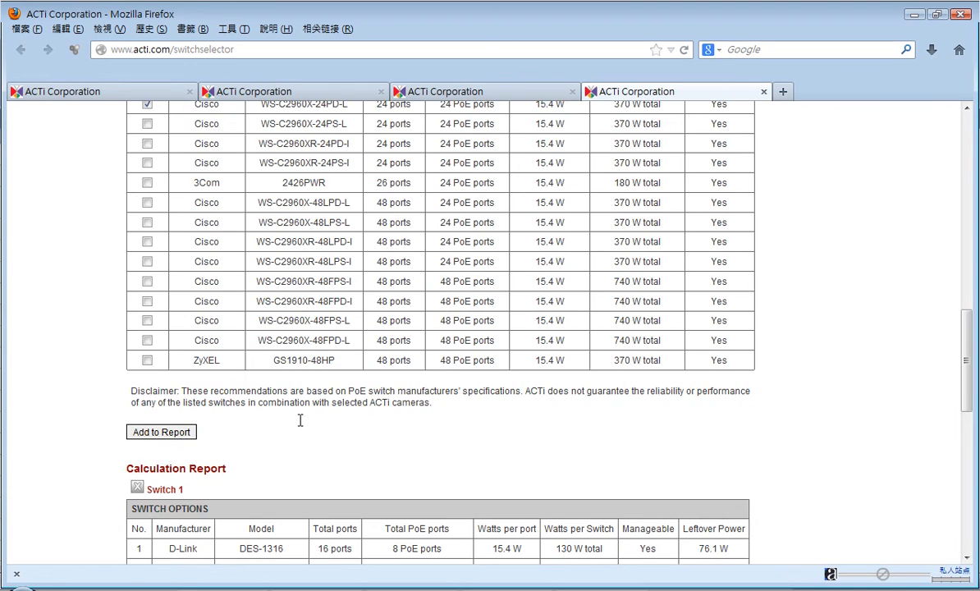
# Step: Review Switch 2's switch options, leftover power and connected devices in the calculation report
pyautogui.scroll(-8, 212, 437)
pyautogui.scroll(8, 446, 391)
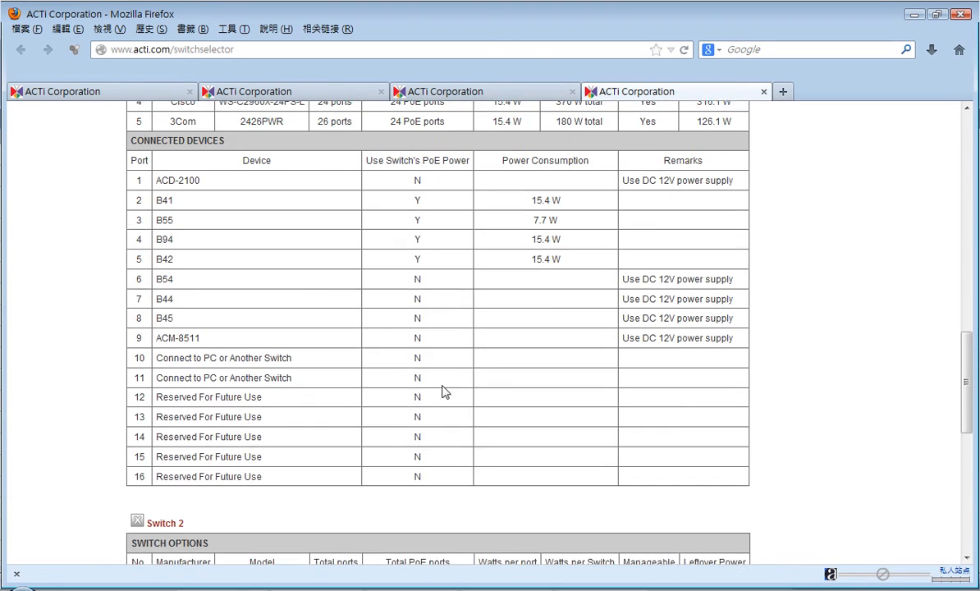
pyautogui.scroll(-9, 436, 389)
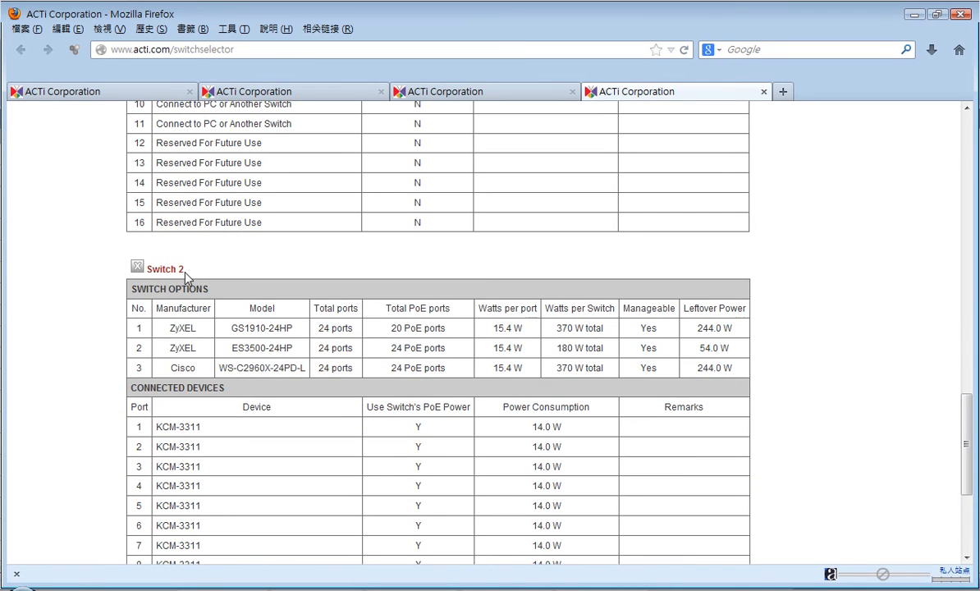
pyautogui.scroll(-4, 181, 269)
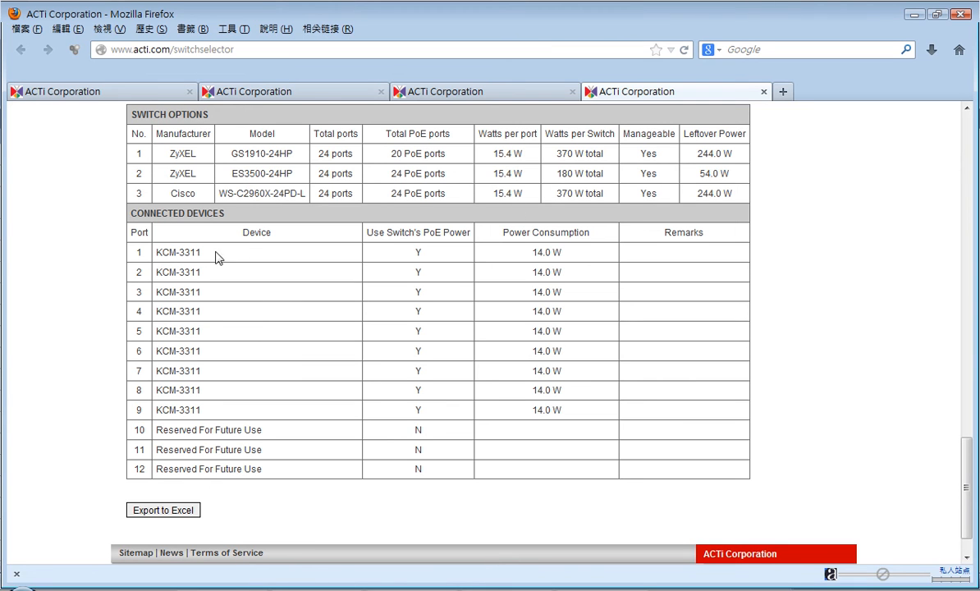
pyautogui.moveTo(168, 252); pyautogui.dragTo(499, 465)
pyautogui.click(499, 465)
# Step: Include discontinued camera models in the connected device choices for the Cisco 3560-12PC-S
pyautogui.scroll(10, 450, 376)
pyautogui.scroll(8, 435, 368)
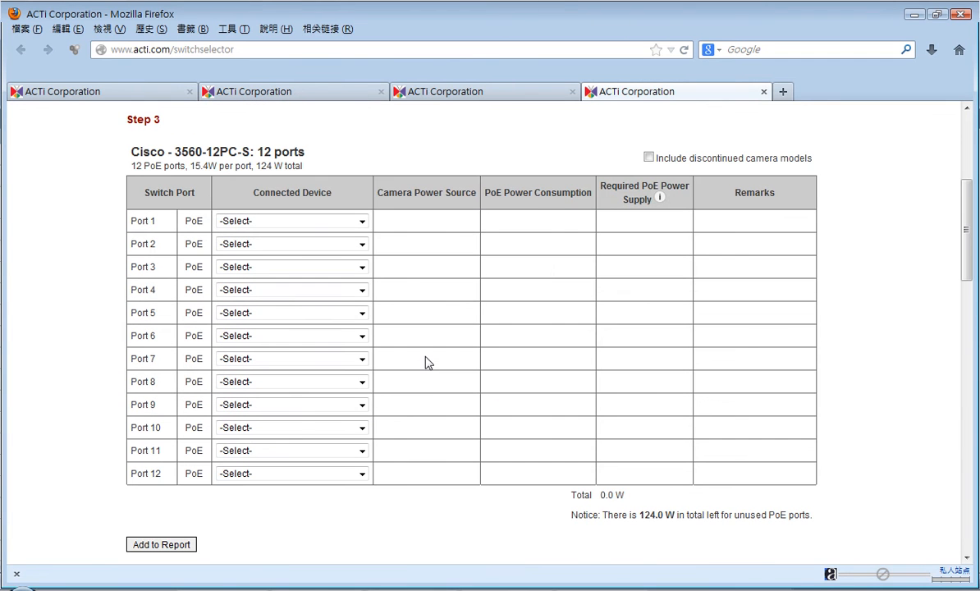
pyautogui.scroll(5, 423, 364)
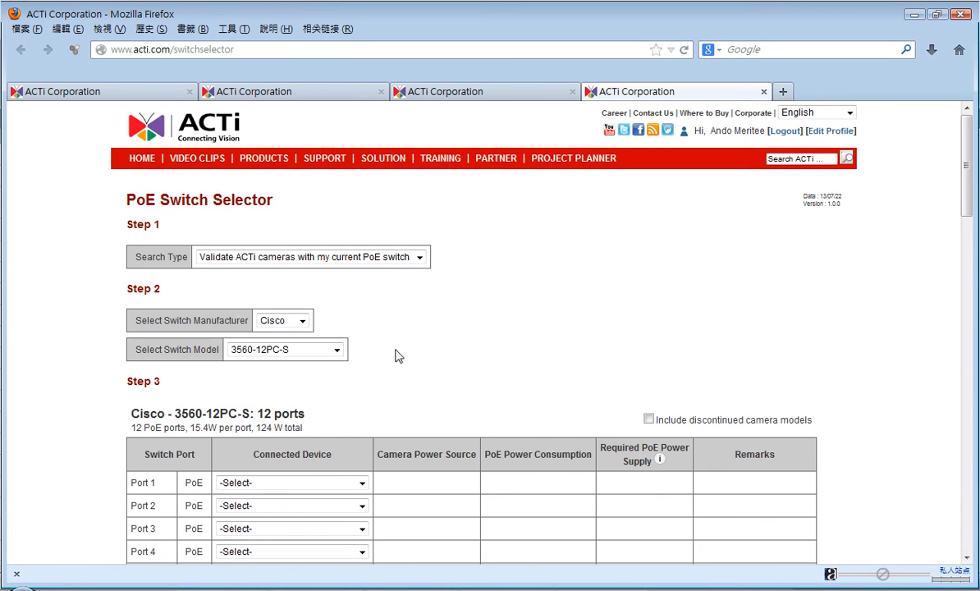
pyautogui.scroll(-1, 361, 361)
pyautogui.scroll(-3, 378, 376)
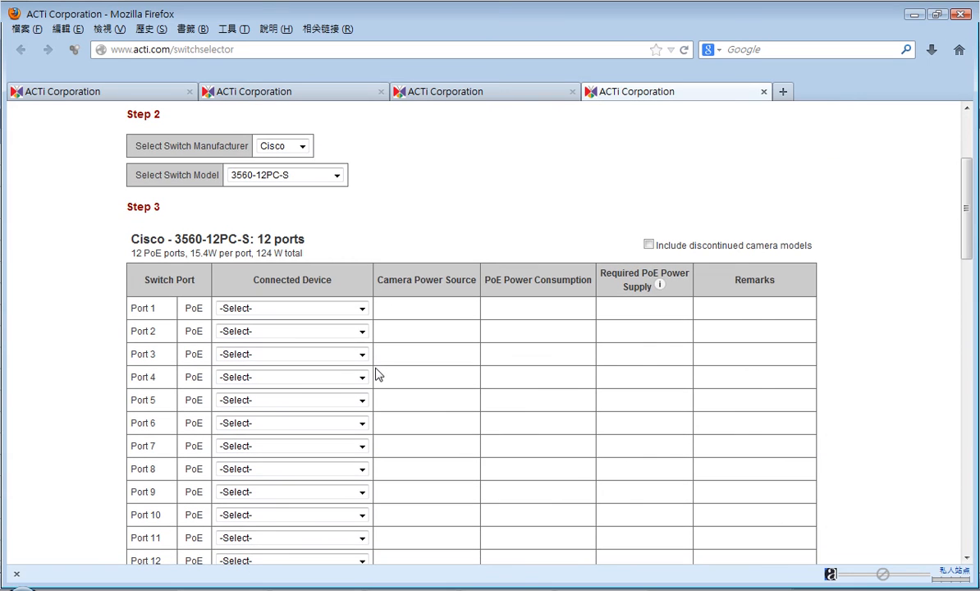
pyautogui.click(649, 246)
# Step: Assign the discontinued KCM-3211 camera to Port 1 of the Cisco switch
pyautogui.click(324, 312)
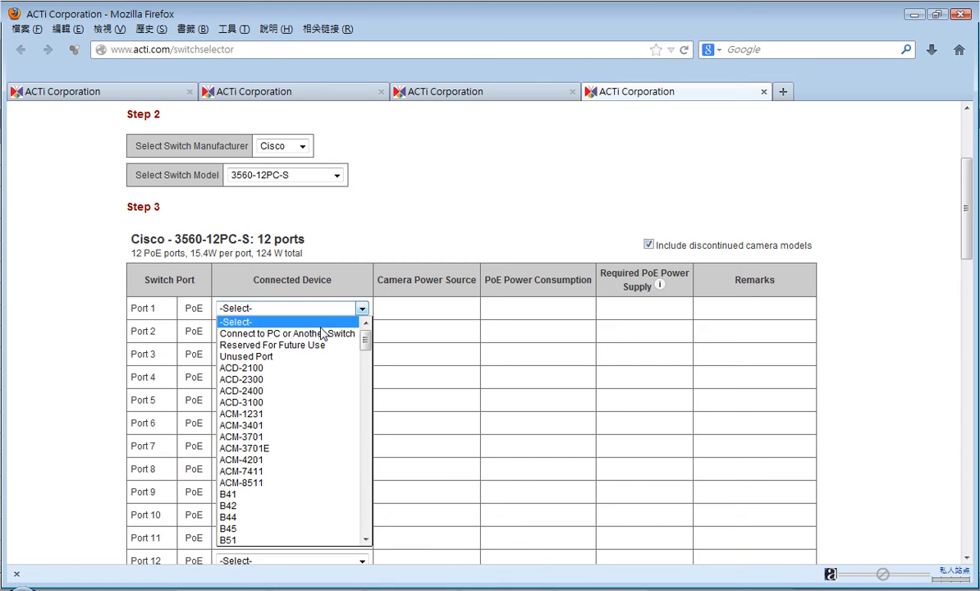
pyautogui.scroll(-2, 300, 364)
pyautogui.scroll(-13, 295, 360)
pyautogui.scroll(-20, 289, 350)
pyautogui.scroll(3, 287, 346)
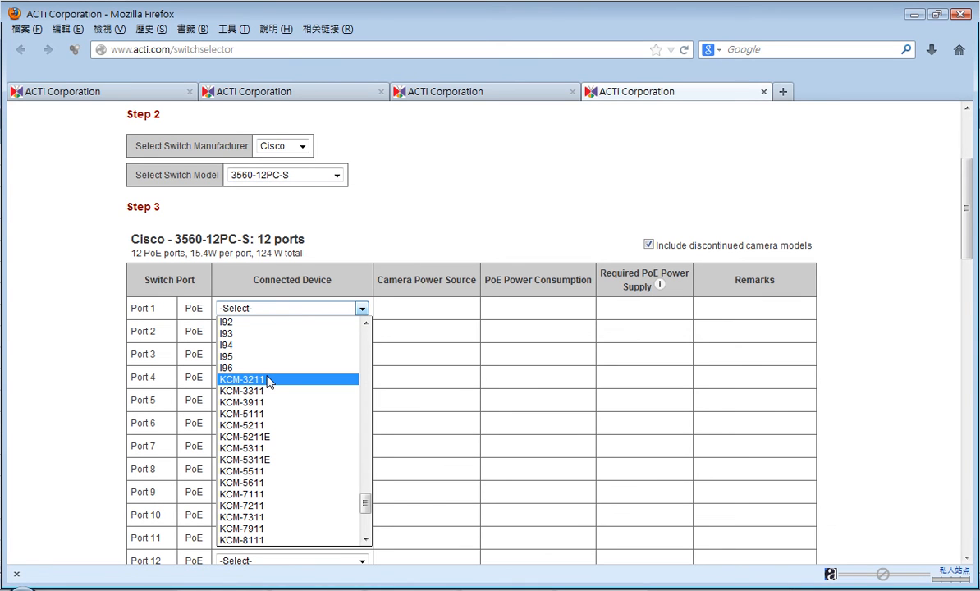
pyautogui.click(268, 380)
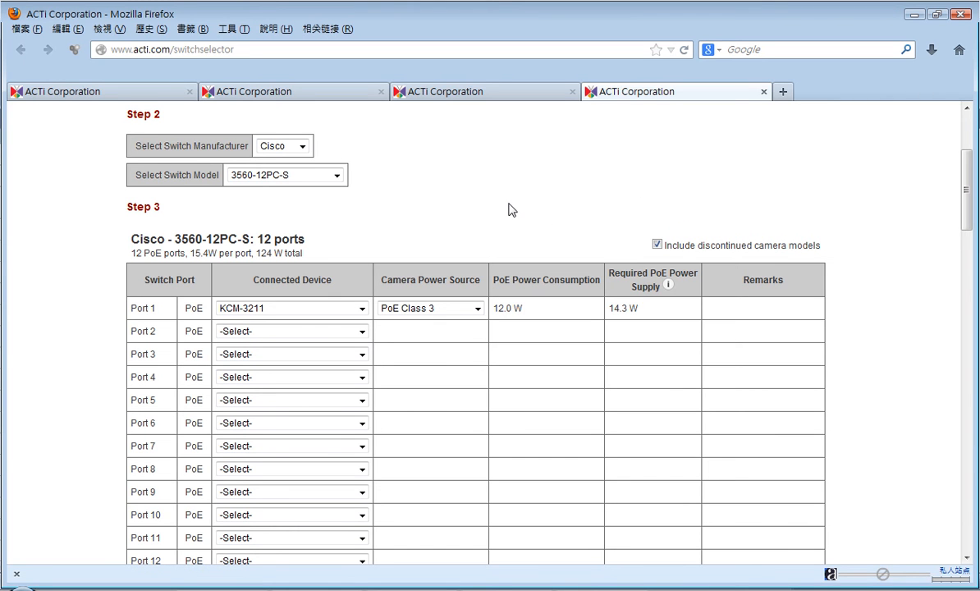
# Step: Reset the search type and set it to "Choose a new PoE switch"
pyautogui.scroll(2, 509, 205)
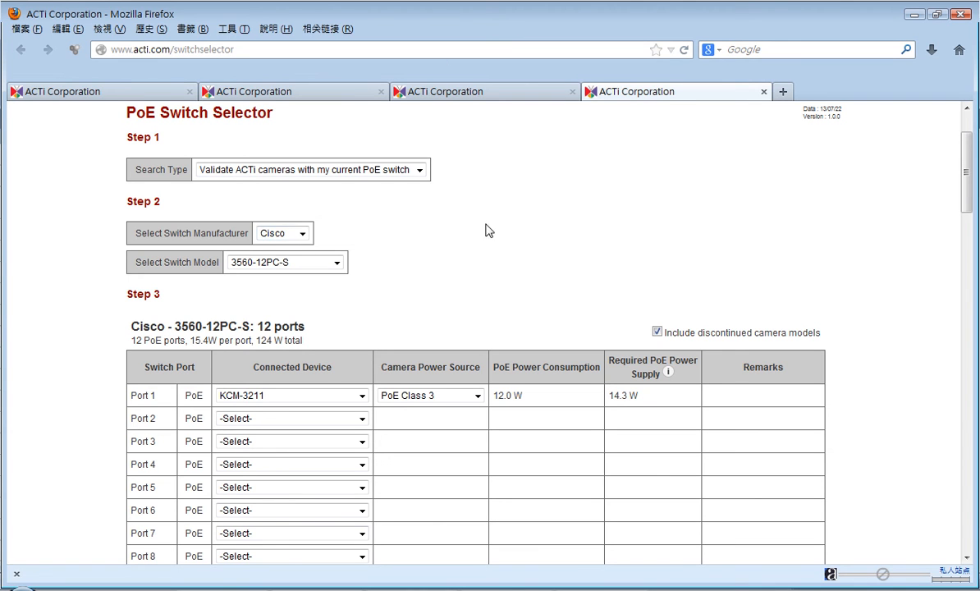
pyautogui.click(355, 176)
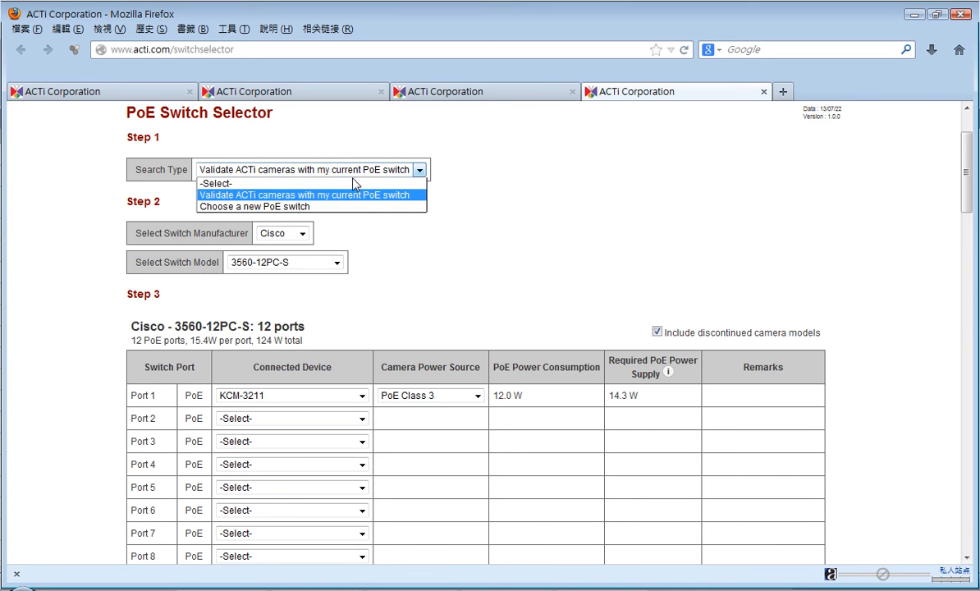
pyautogui.click(327, 186)
pyautogui.scroll(2, 506, 219)
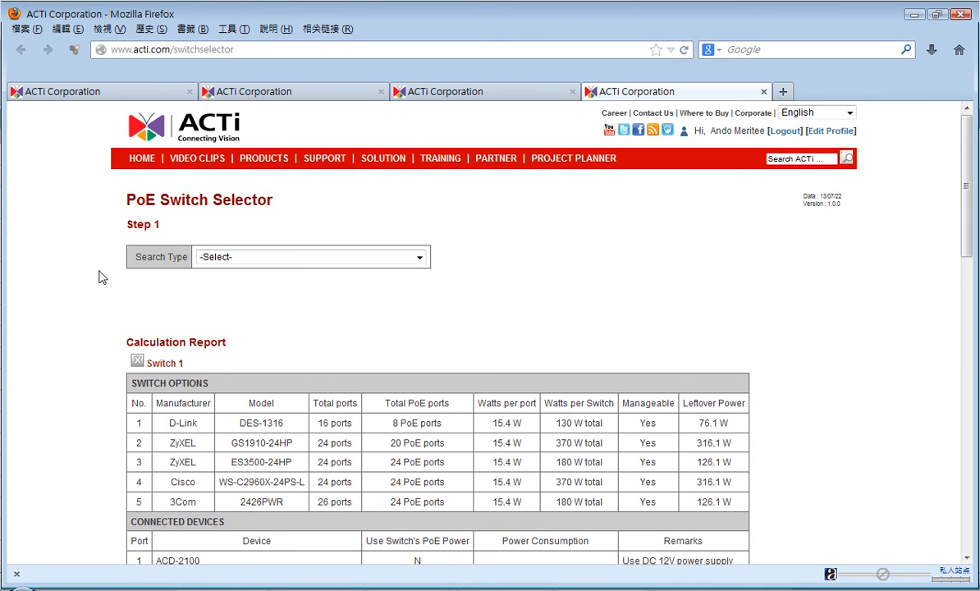
pyautogui.click(233, 259)
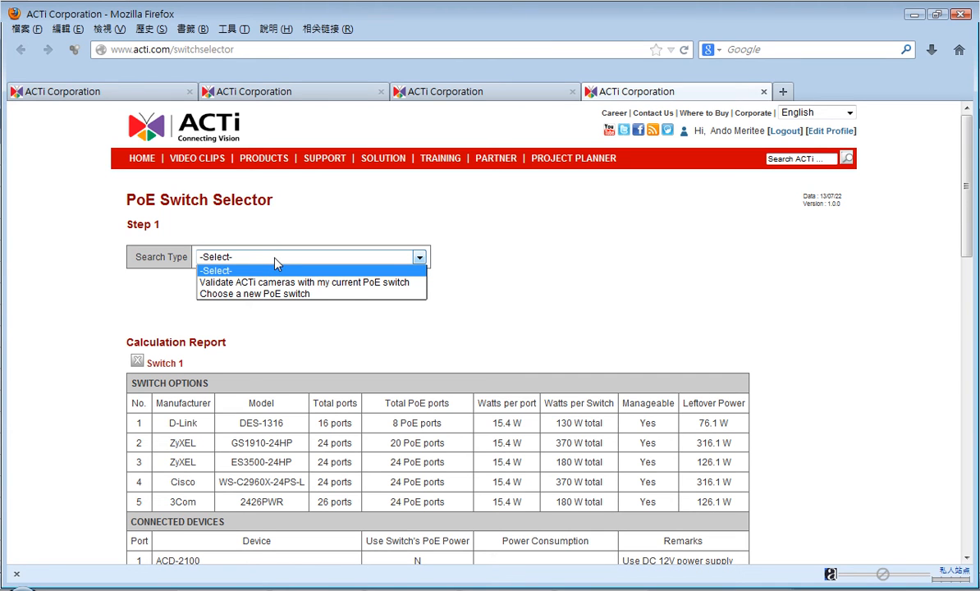
pyautogui.click(246, 295)
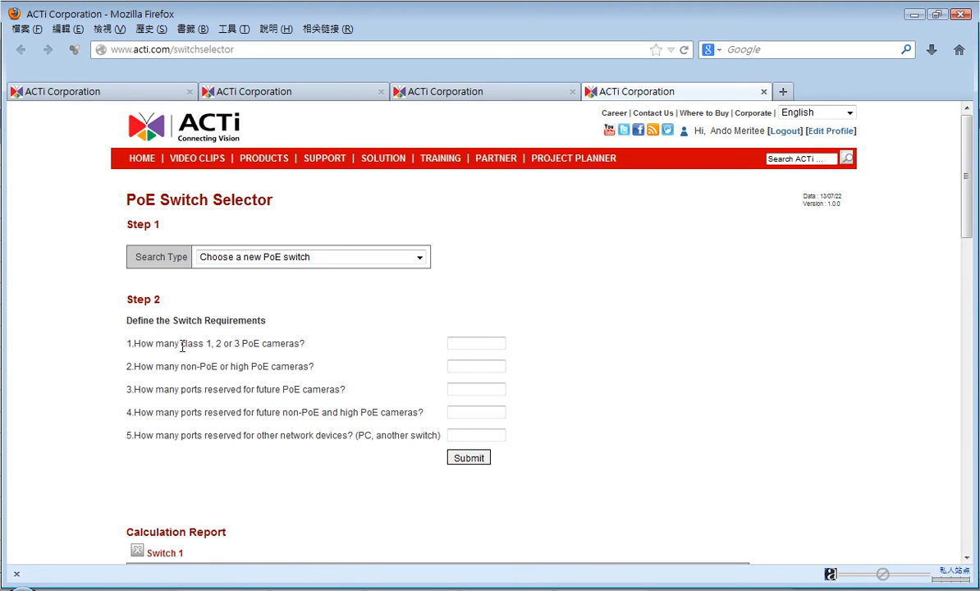
# Step: Set the switch requirements to 6 class 1, 2 or 3 PoE cameras and 4 non-PoE or high PoE cameras
pyautogui.click(474, 344)
pyautogui.write('6')
pyautogui.click(470, 367)
pyautogui.doubleClick(470, 366)
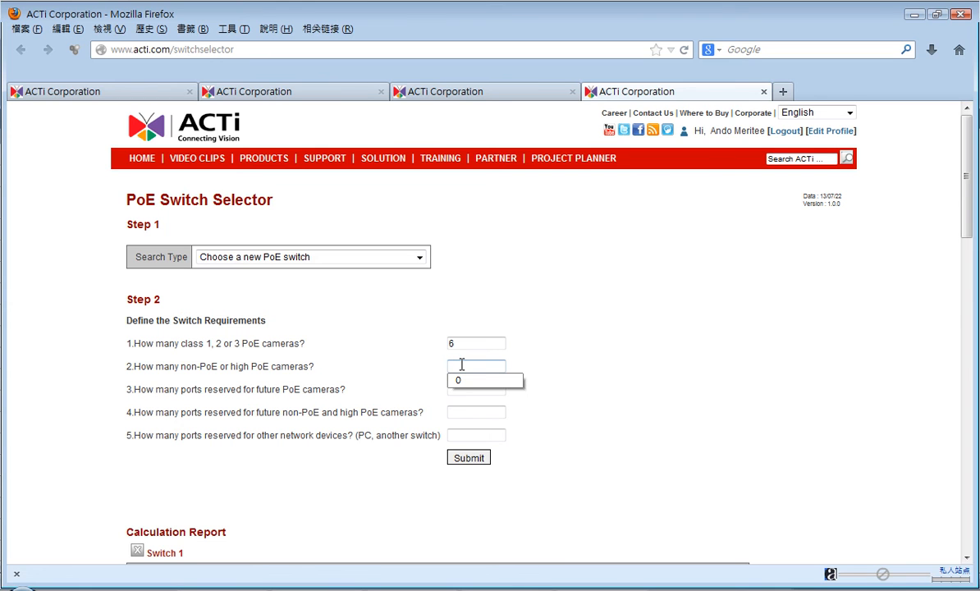
pyautogui.write('4')
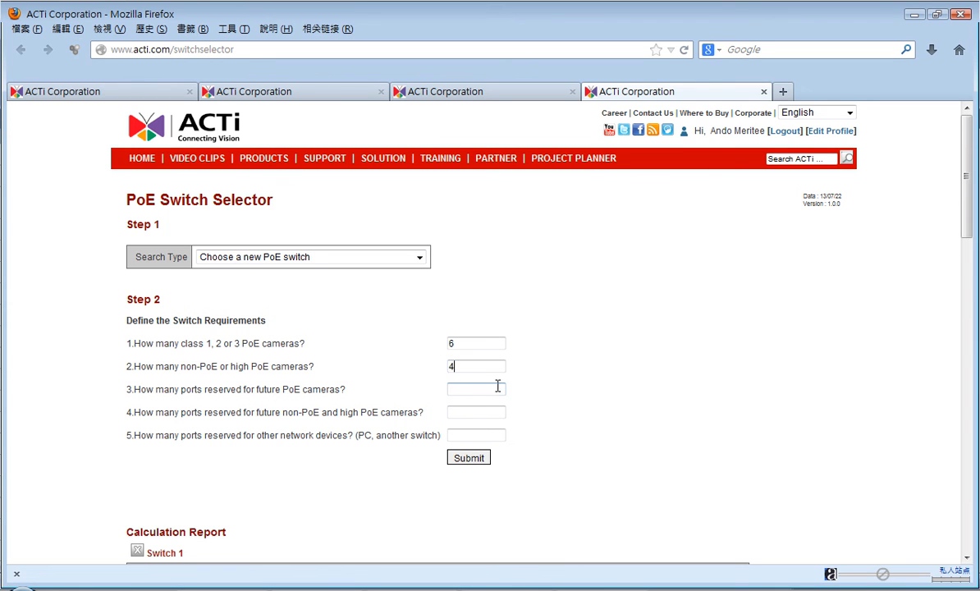
# Step: Reserve 1 port for future PoE cameras, 0 for future non-PoE or high PoE cameras and 3 for other network devices, and submit the requirements
pyautogui.click(483, 392)
pyautogui.write('1')
pyautogui.click(483, 412)
pyautogui.write('0')
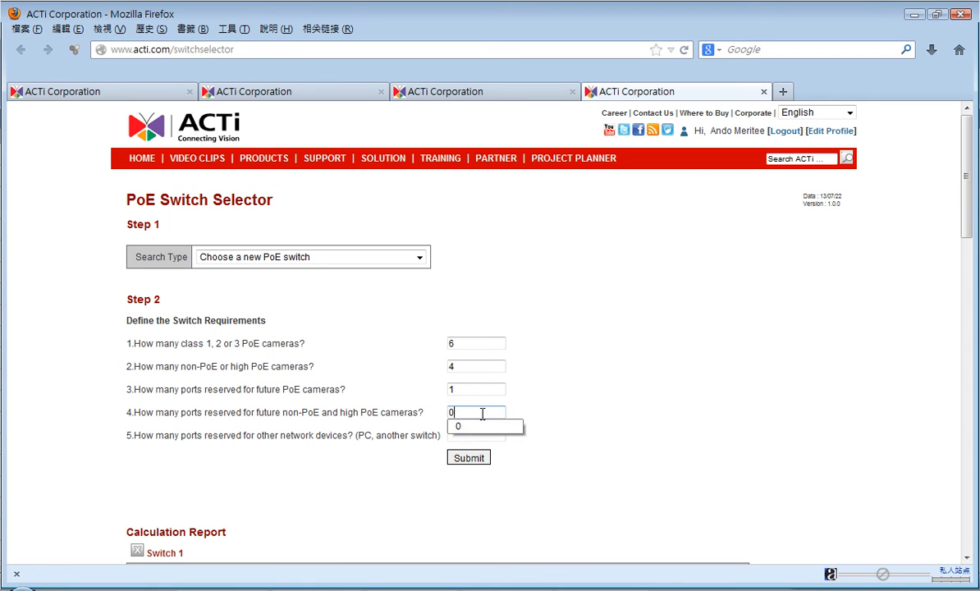
pyautogui.click(565, 403)
pyautogui.click(483, 436)
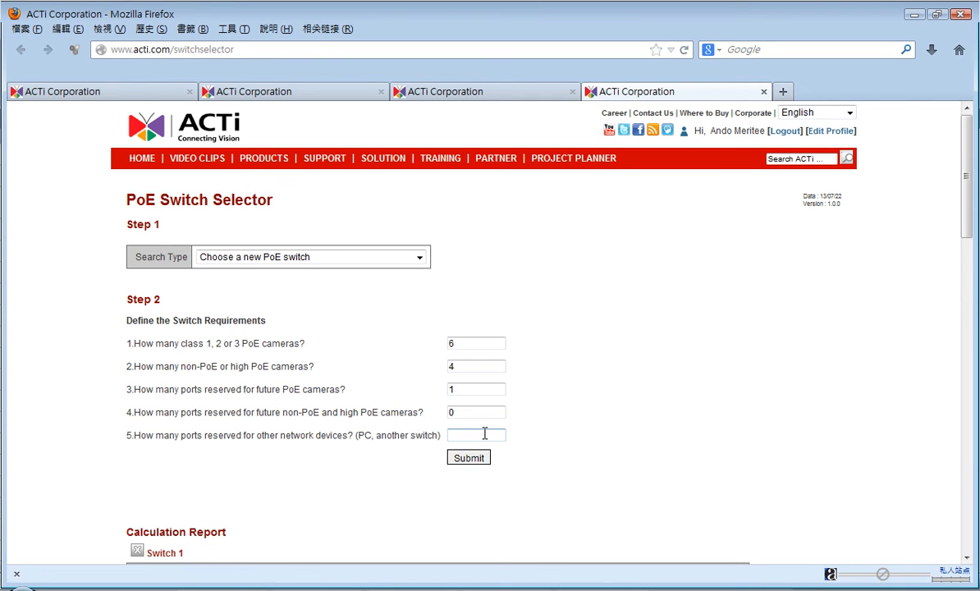
pyautogui.write('3')
pyautogui.click(469, 458)
# Step: Assign the B52 camera to Port 1 in the port table of the new switch
pyautogui.scroll(-2, 493, 353)
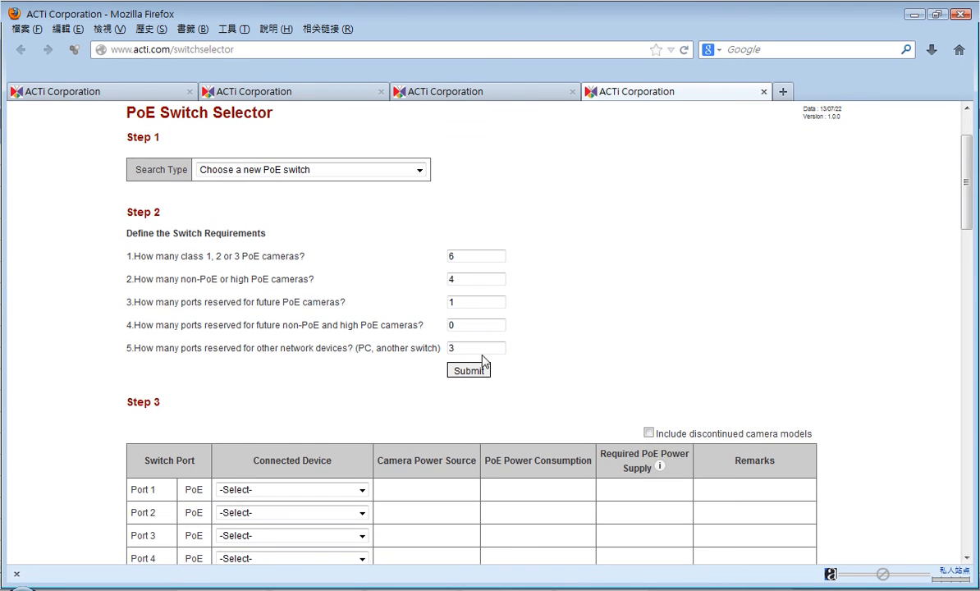
pyautogui.scroll(-6, 497, 362)
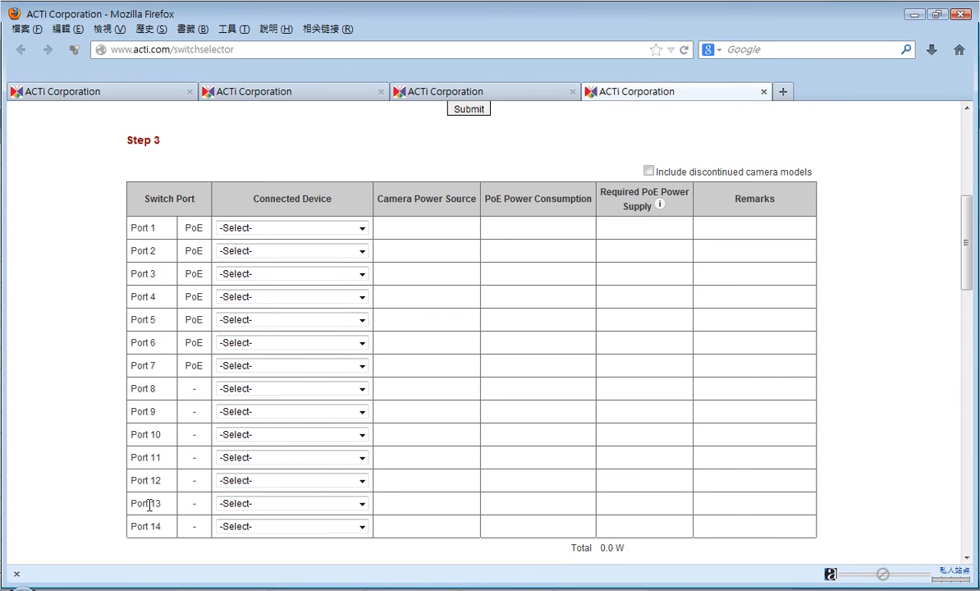
pyautogui.scroll(4, 181, 370)
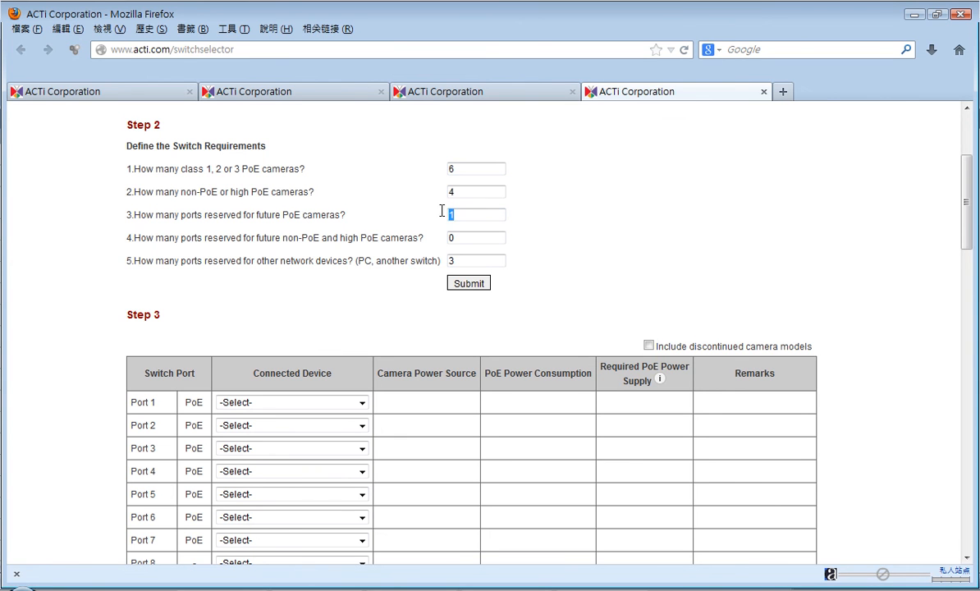
pyautogui.scroll(-1, 300, 337)
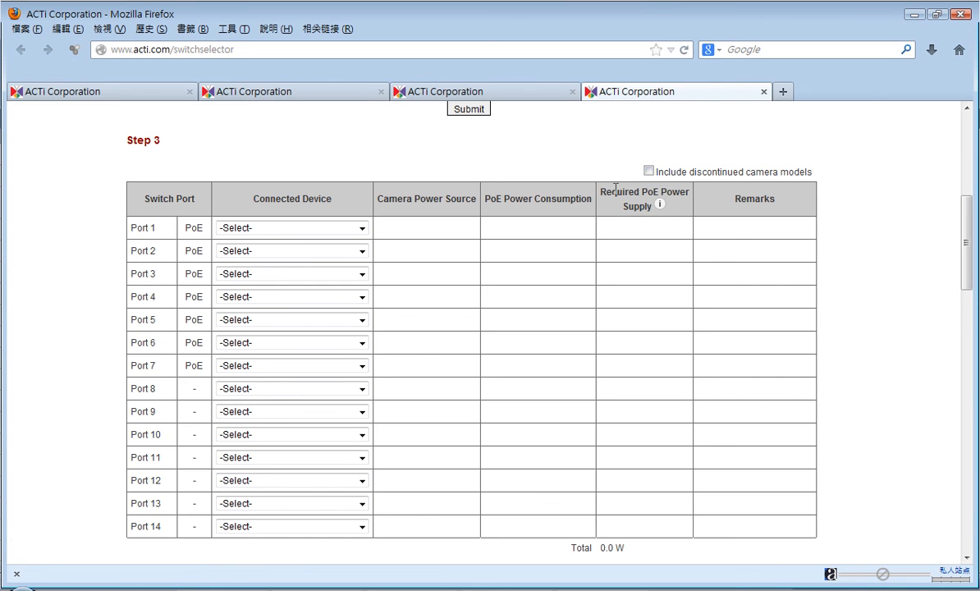
pyautogui.scroll(-2, 281, 386)
pyautogui.scroll(2, 284, 328)
pyautogui.click(247, 227)
pyautogui.scroll(-3, 246, 372)
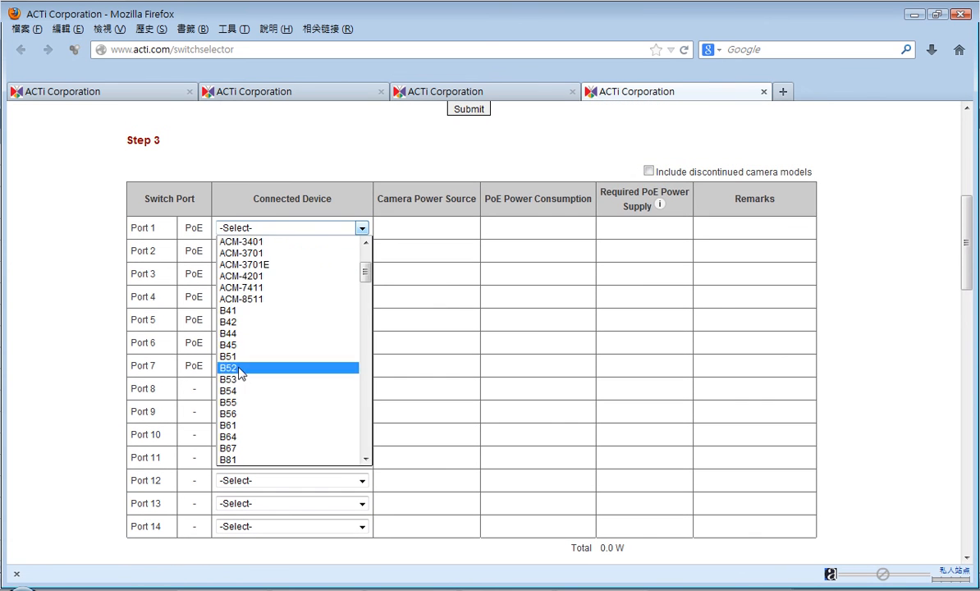
pyautogui.click(242, 368)
# Step: Assign the KCM-8211 camera to Port 5 of the new switch
pyautogui.scroll(-6, 116, 339)
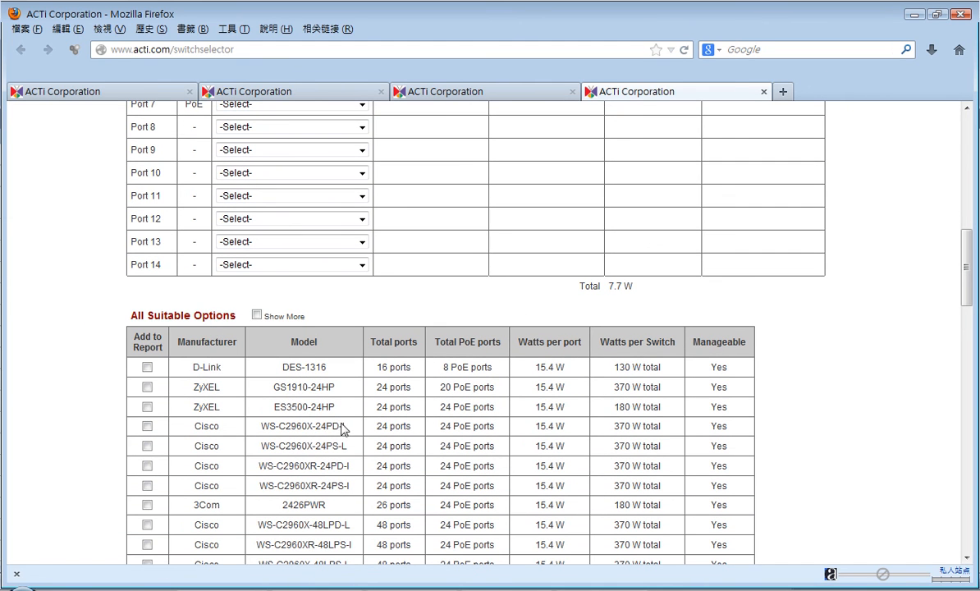
pyautogui.scroll(4, 312, 394)
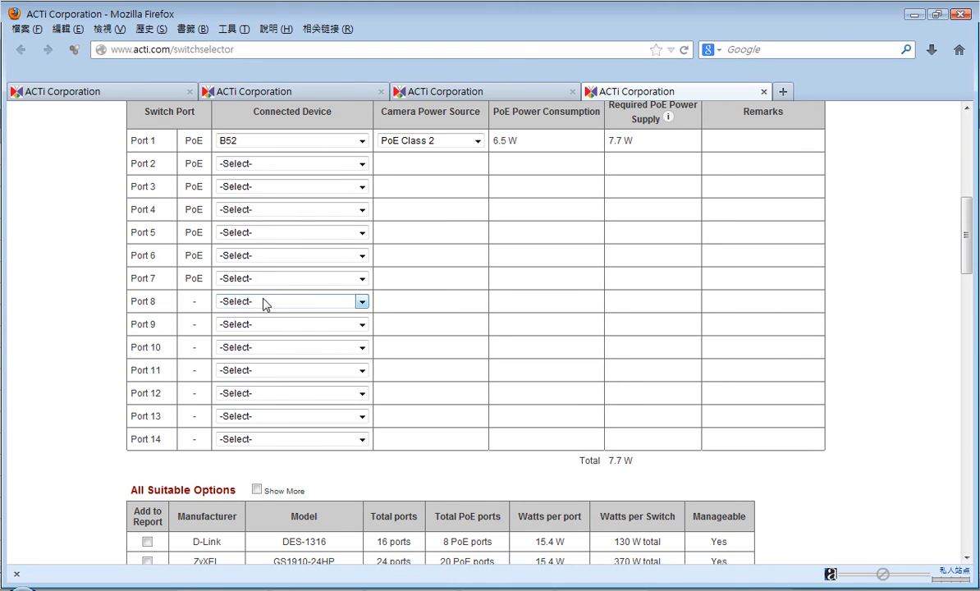
pyautogui.click(271, 232)
pyautogui.scroll(-20, 271, 357)
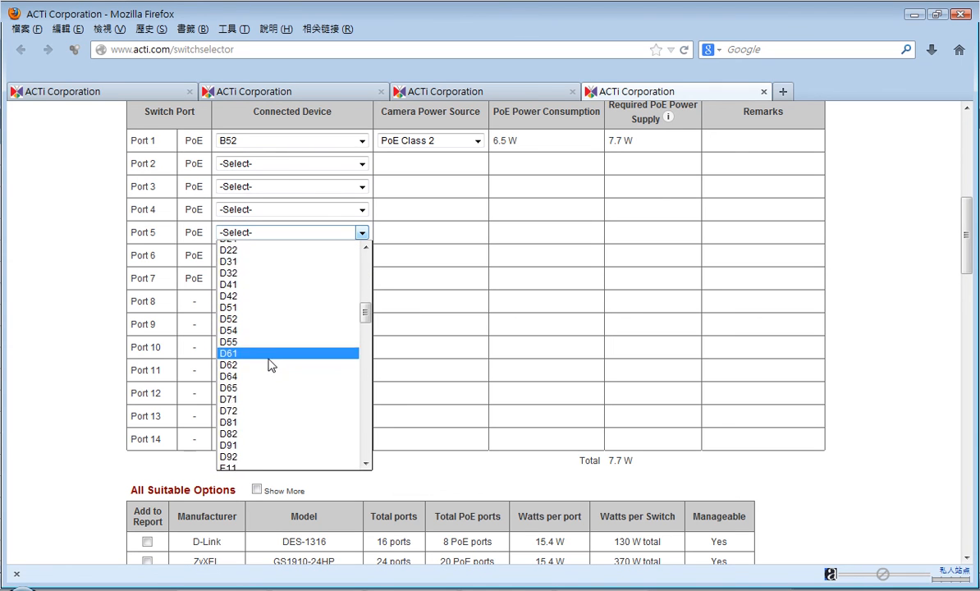
pyautogui.scroll(-15, 264, 359)
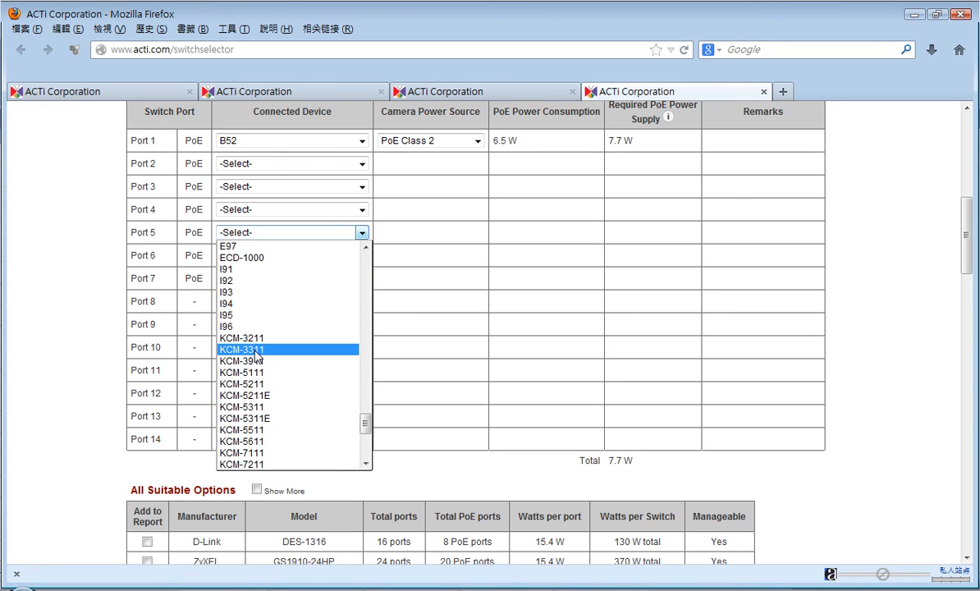
pyautogui.scroll(-1, 257, 353)
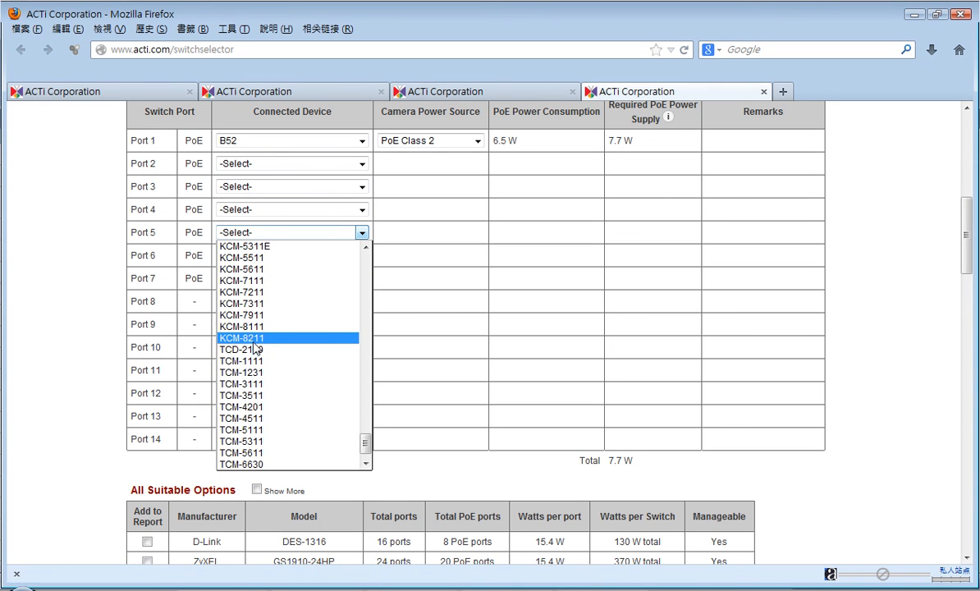
pyautogui.click(256, 340)
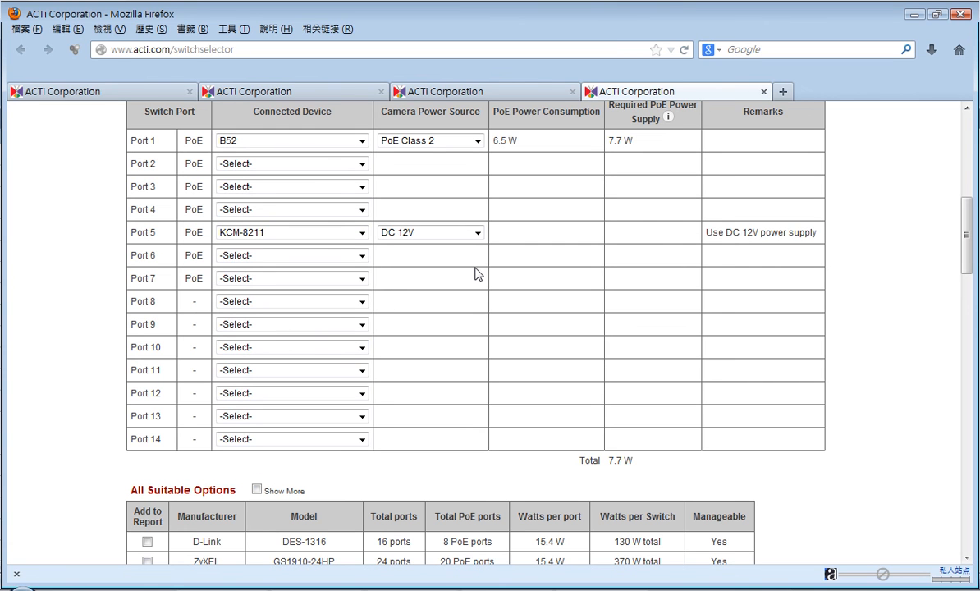
# Step: Set the camera power source for the KCM-8211 on Port 5 to High PoE and check its remark
pyautogui.click(408, 235)
pyautogui.click(417, 261)
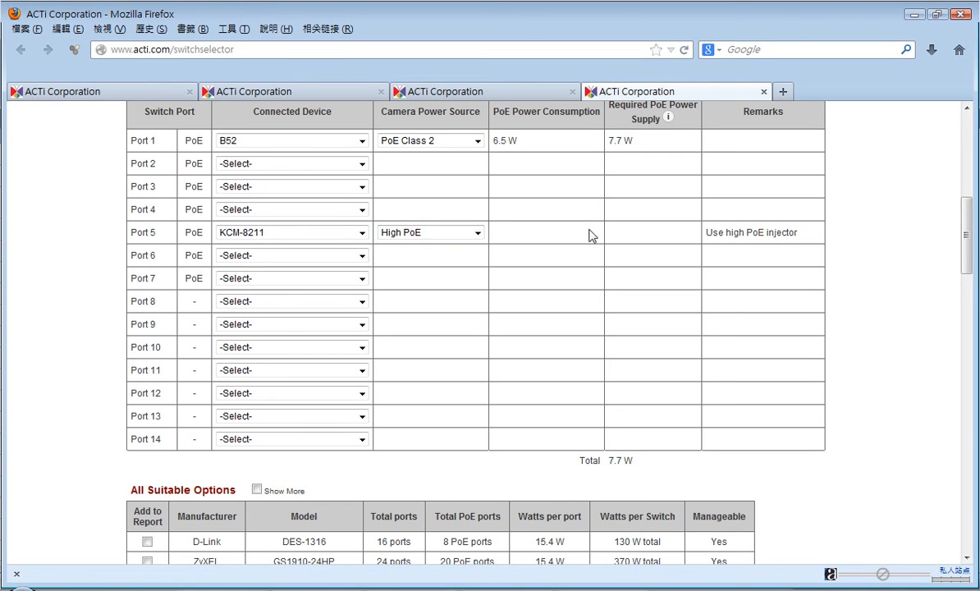
pyautogui.moveTo(708, 232); pyautogui.dragTo(804, 237)
pyautogui.click(803, 236)
pyautogui.scroll(2, 796, 236)
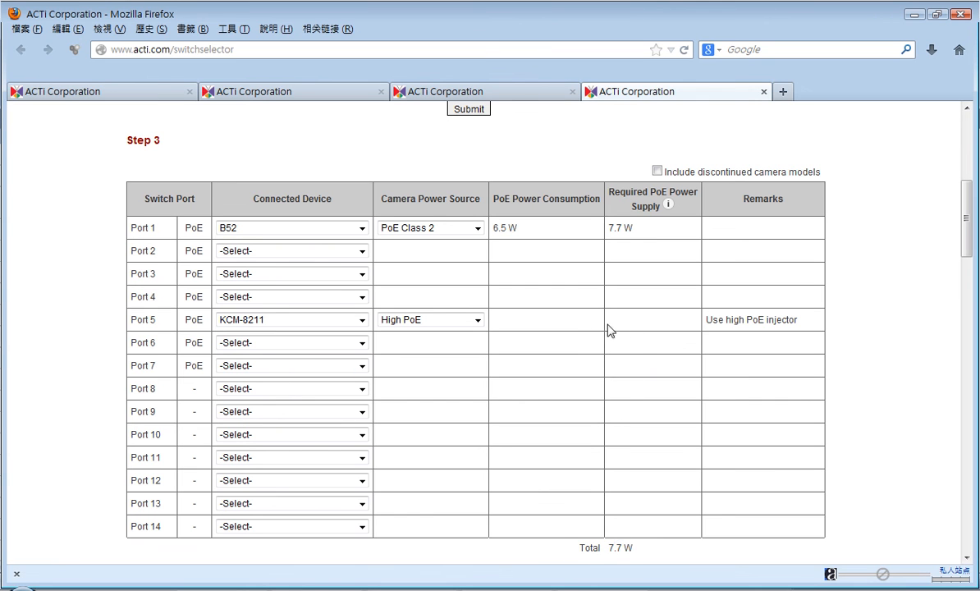
# Step: Assign the B41 camera to Port 6 and the B55 camera to Port 7
pyautogui.click(294, 344)
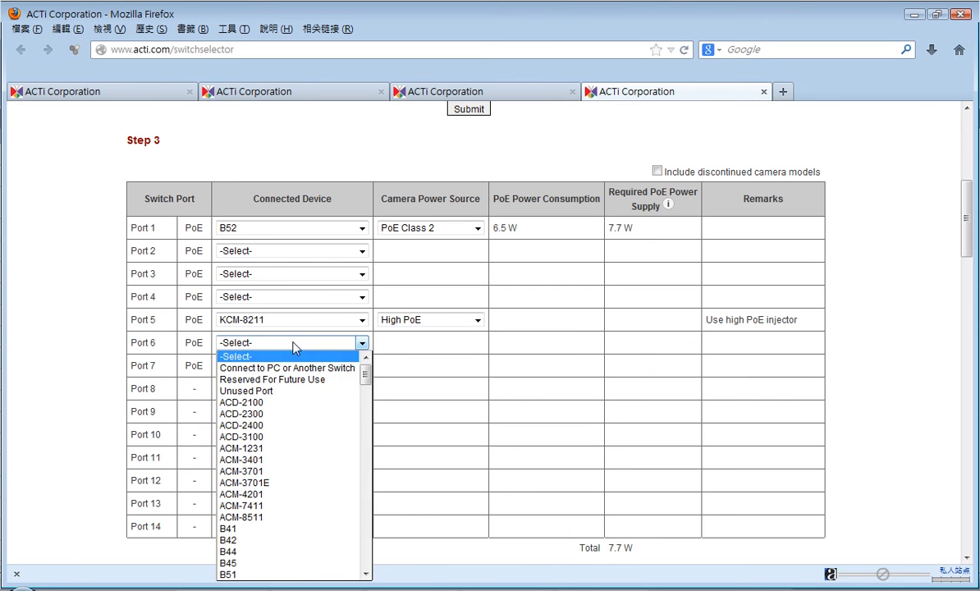
pyautogui.click(271, 529)
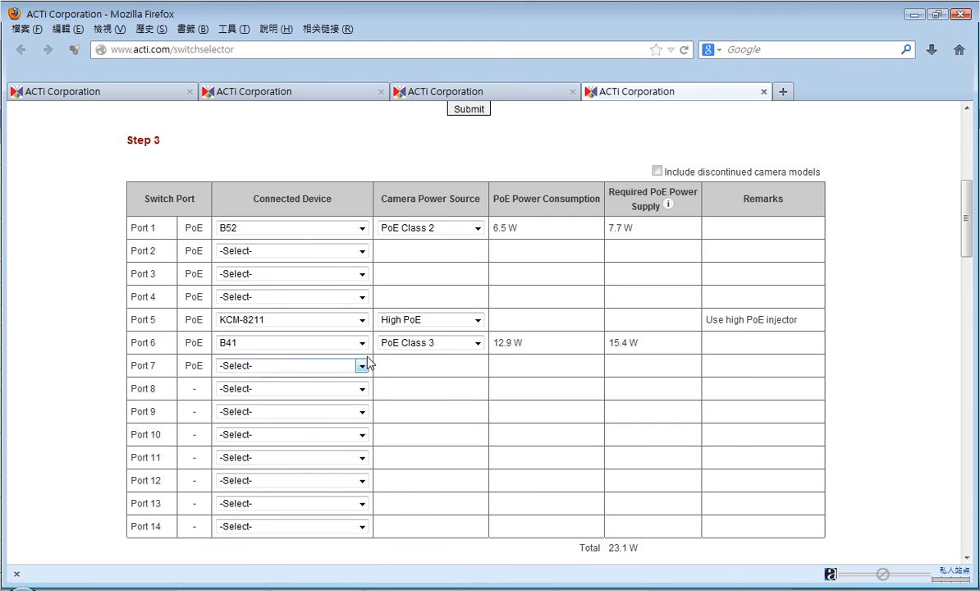
pyautogui.scroll(-2, 361, 378)
pyautogui.click(283, 281)
pyautogui.scroll(-3, 280, 445)
pyautogui.click(274, 458)
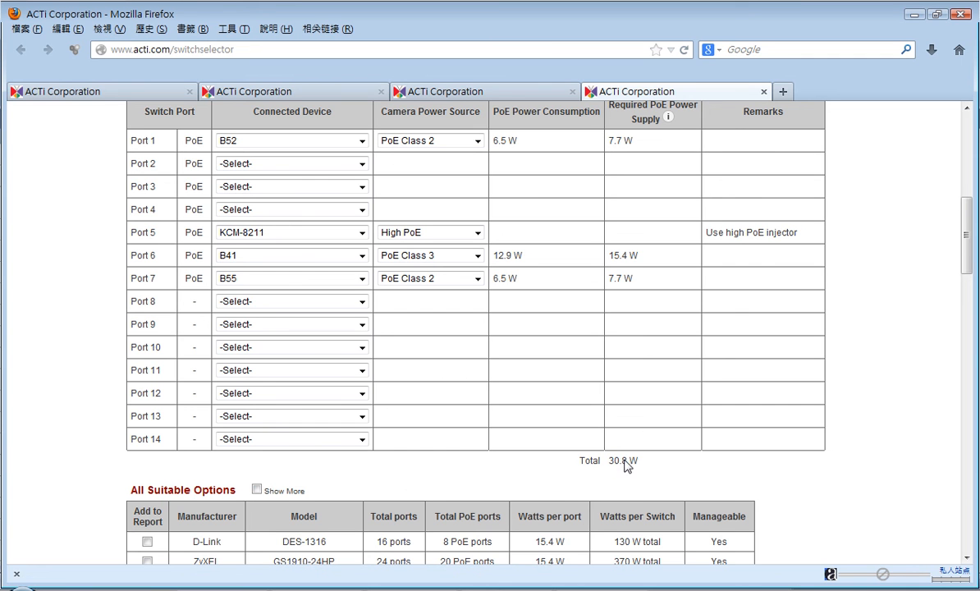
# Step: Assign the KCM-3211 camera to Ports 2, 3 and 4 of the new switch
pyautogui.scroll(-2, 267, 466)
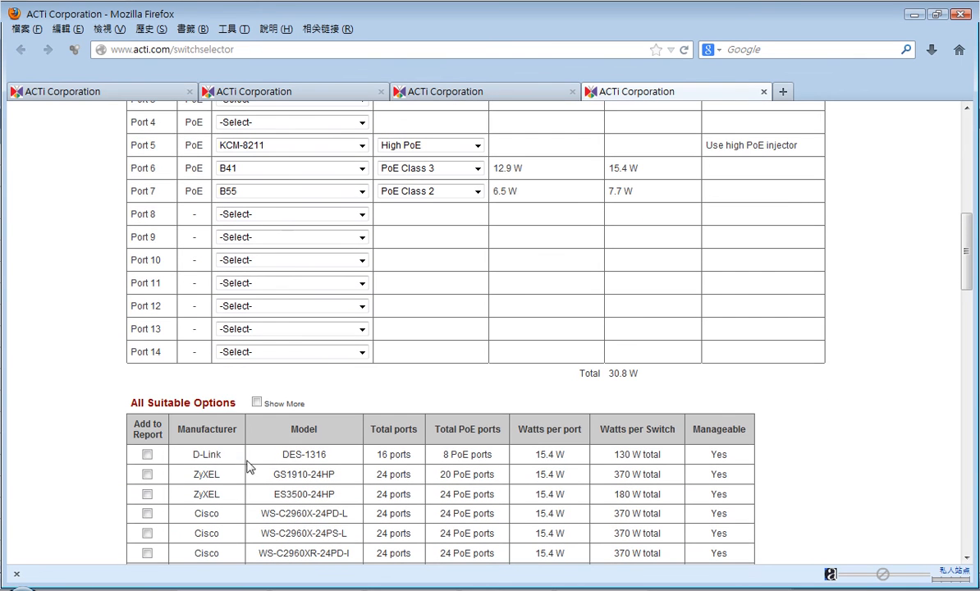
pyautogui.scroll(-4, 419, 460)
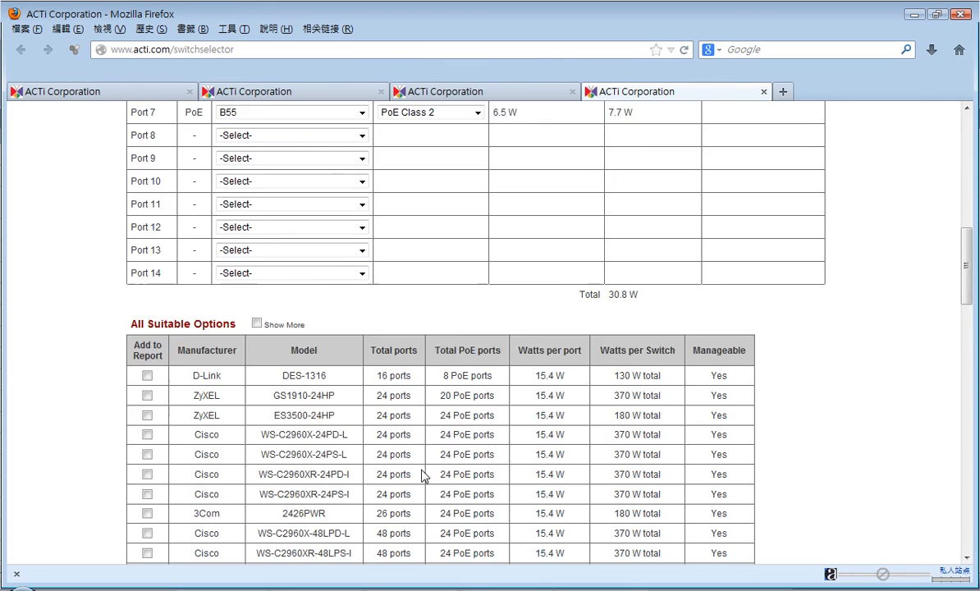
pyautogui.scroll(10, 419, 472)
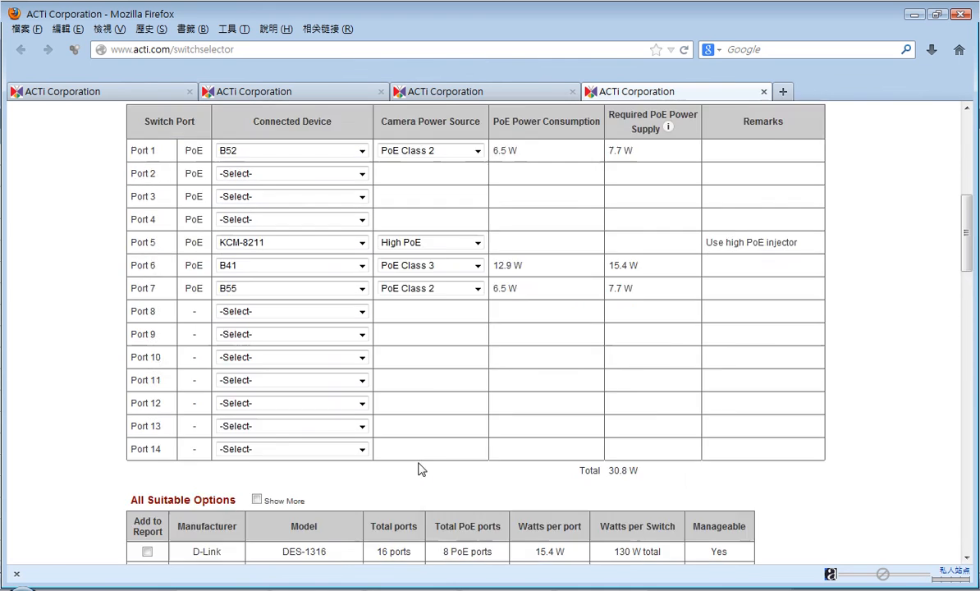
pyautogui.click(270, 340)
pyautogui.click(270, 340)
pyautogui.press('k')
pyautogui.click(276, 364)
pyautogui.click(276, 362)
pyautogui.press('k')
pyautogui.click(279, 386)
pyautogui.press('k')
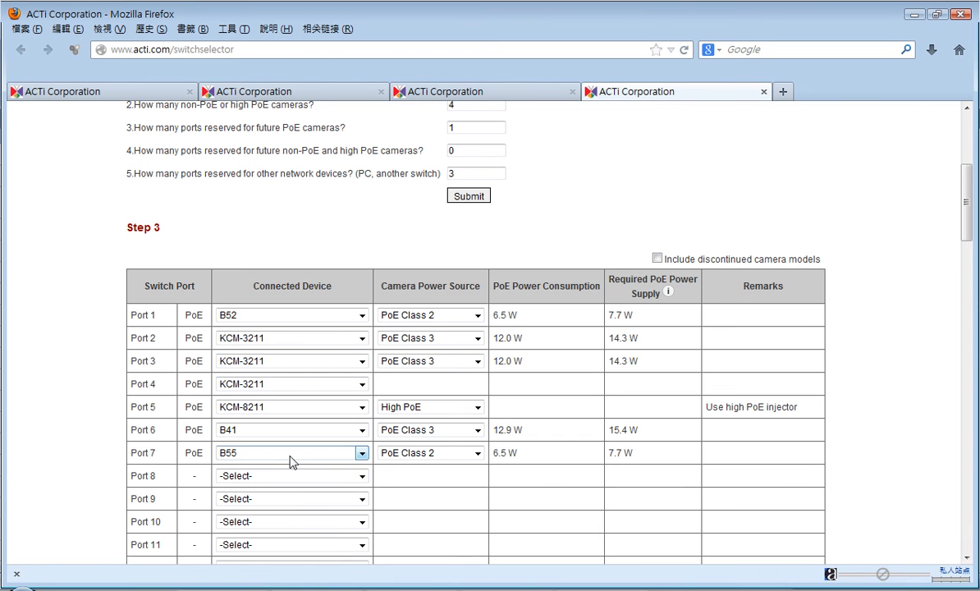
# Step: Set Ports 8, 9 and 10 to "Connect to PC or Another Switch"
pyautogui.scroll(-5, 440, 490)
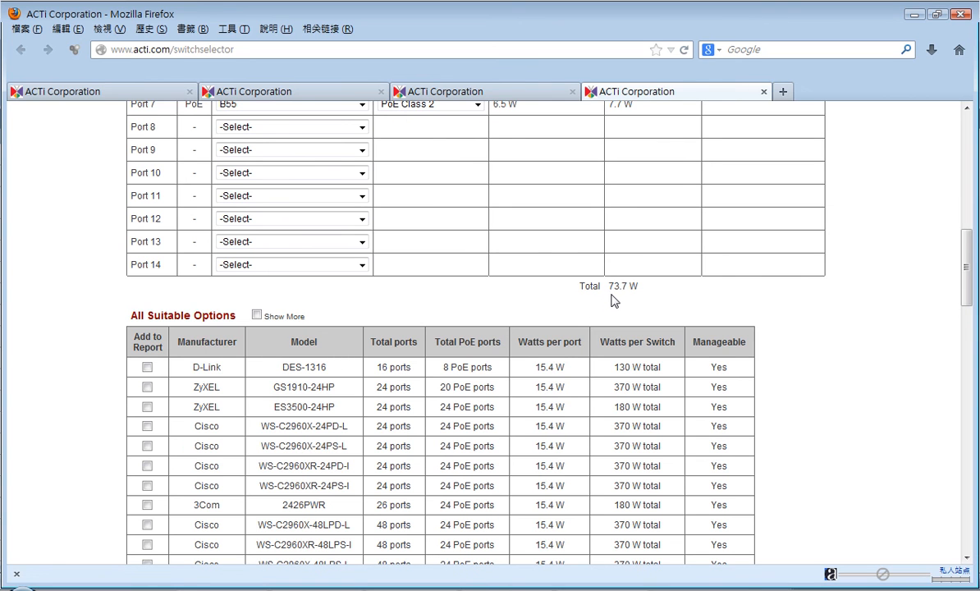
pyautogui.scroll(2, 612, 301)
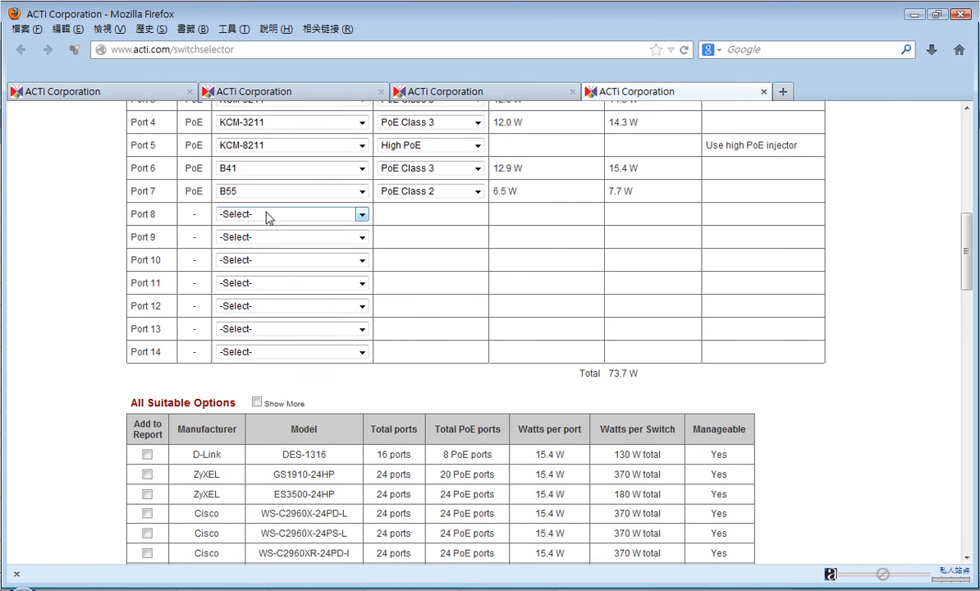
pyautogui.click(266, 218)
pyautogui.scroll(-7, 289, 361)
pyautogui.scroll(7, 287, 356)
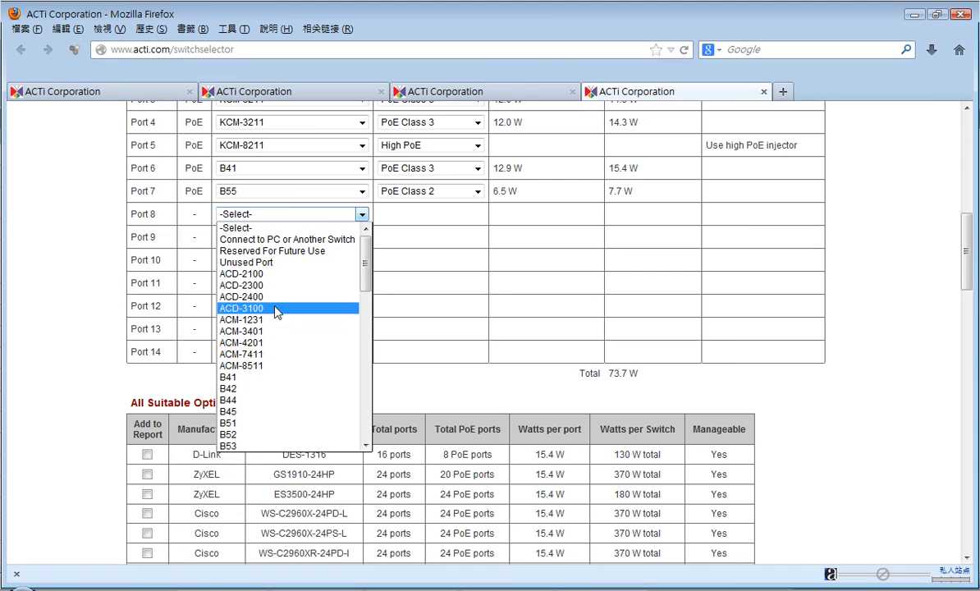
pyautogui.click(259, 239)
pyautogui.click(265, 238)
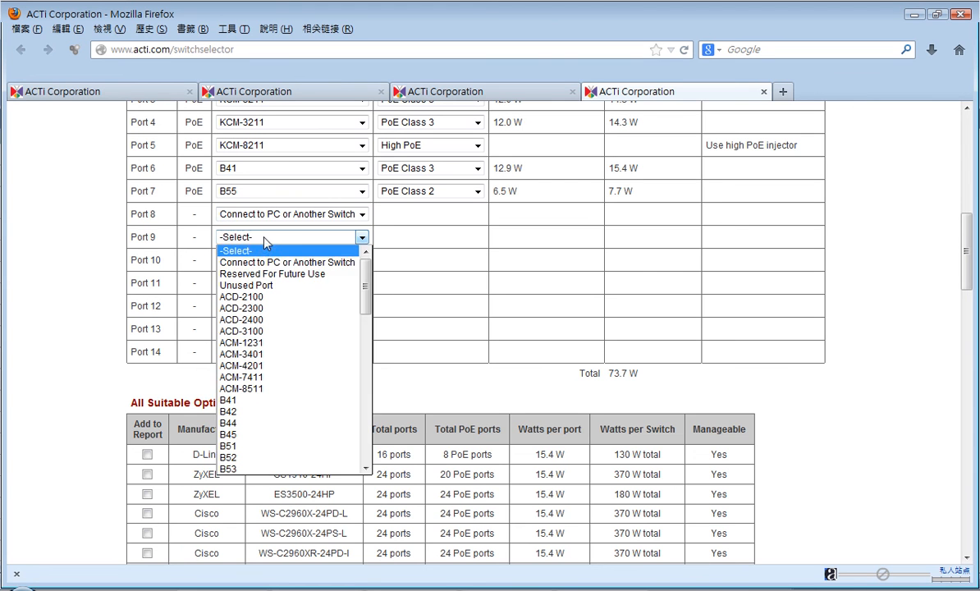
pyautogui.click(261, 262)
pyautogui.click(277, 261)
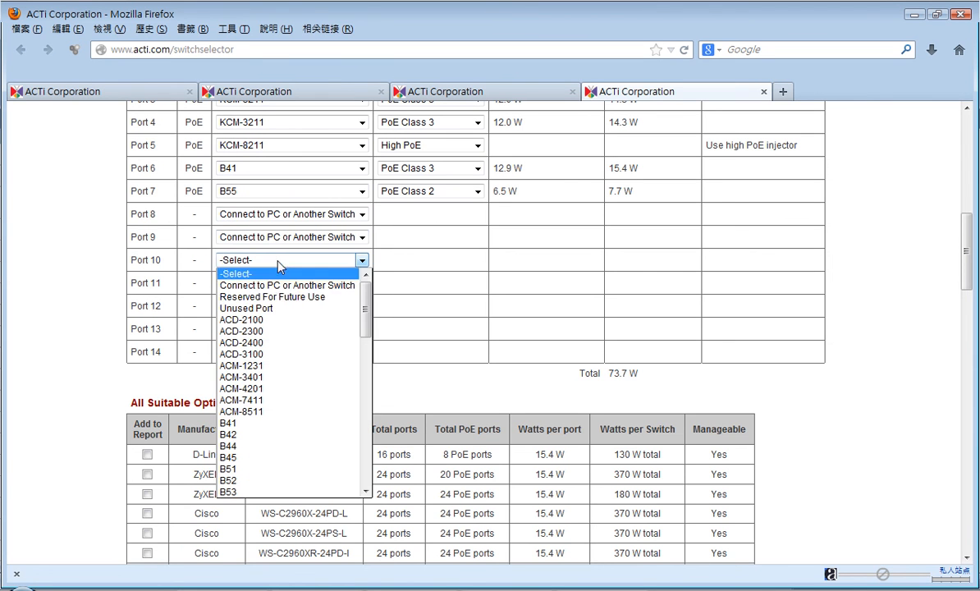
pyautogui.click(277, 286)
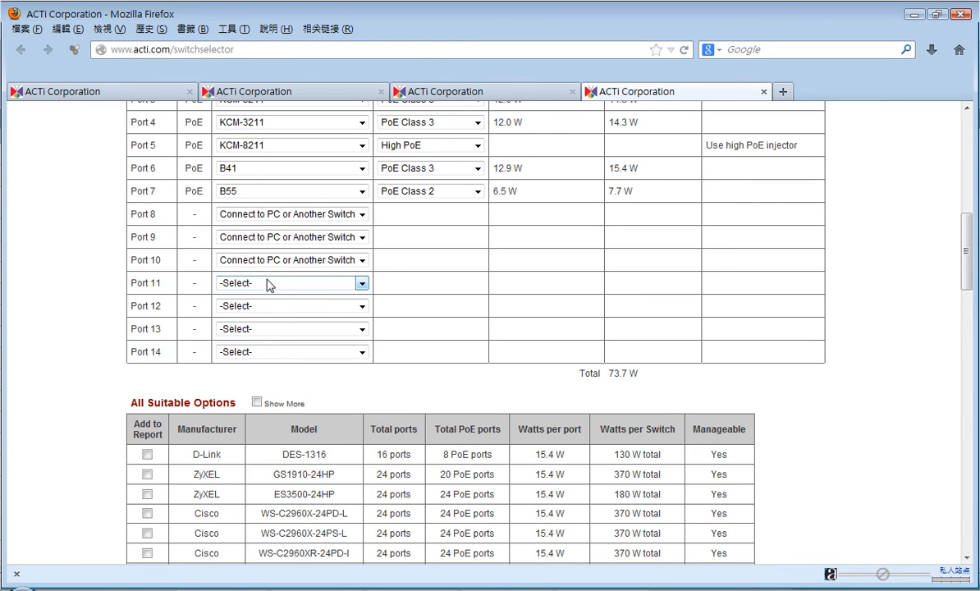
# Step: Set Ports 11 and 12 to "Reserved For Future Use"
pyautogui.click(270, 284)
pyautogui.click(274, 320)
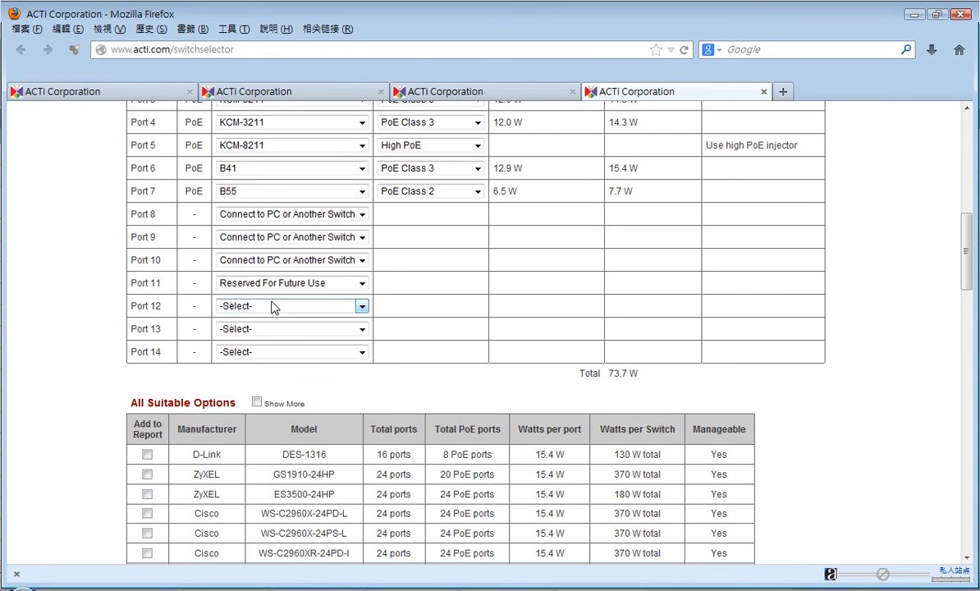
pyautogui.click(265, 306)
pyautogui.click(277, 341)
pyautogui.click(278, 333)
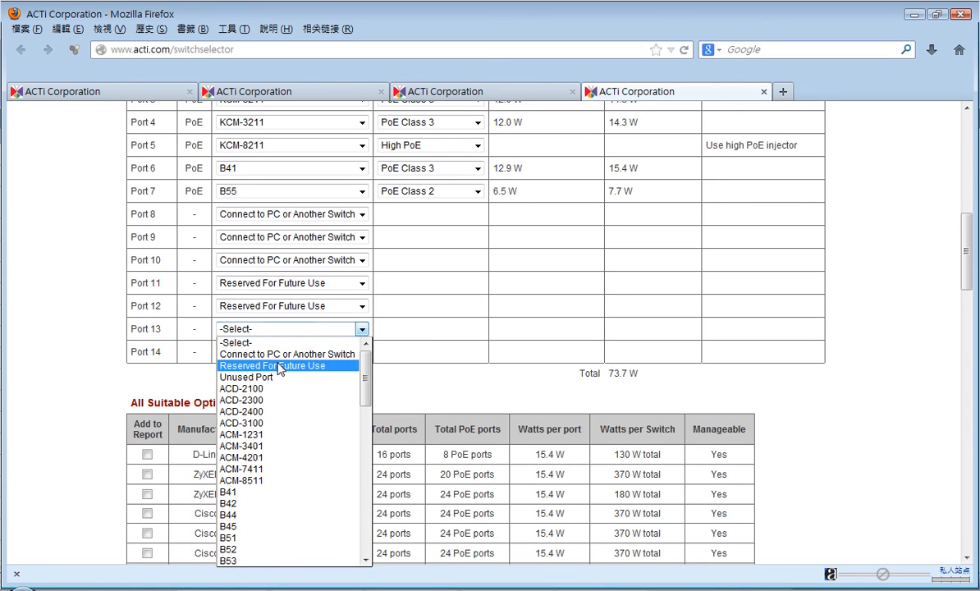
pyautogui.click(415, 321)
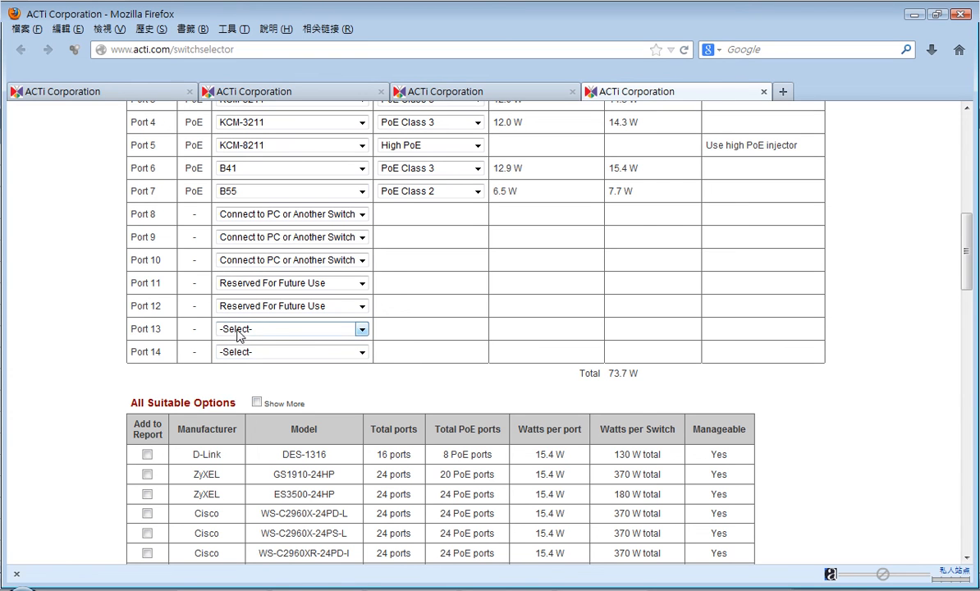
pyautogui.click(241, 331)
pyautogui.click(238, 330)
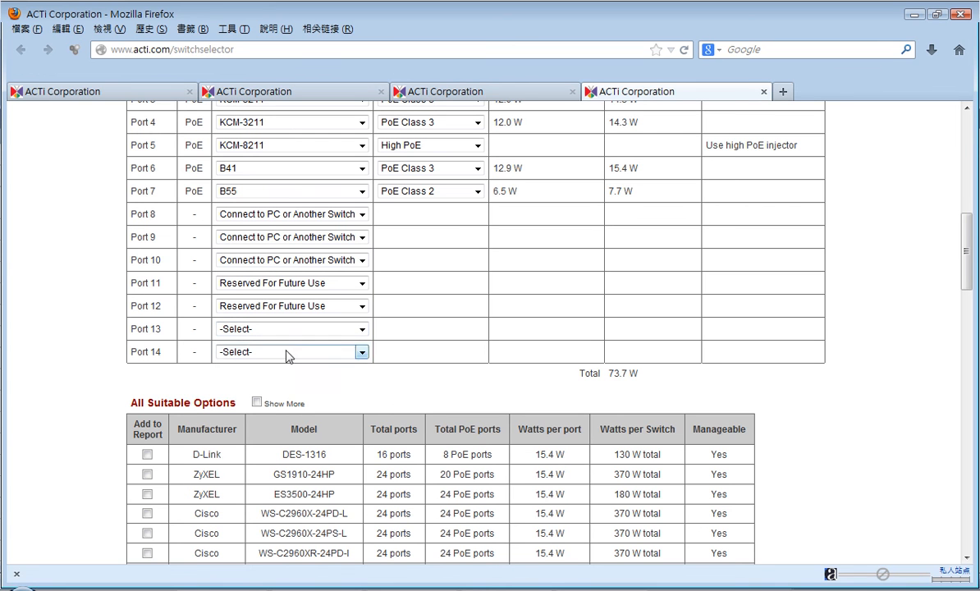
# Step: Mark the DES-1316, GS1910-24HP, WS-C2960X-24PD-L, WS-C2960XR-24PS-I, 2426PWR and WS-C2960X-48LPD-L switches among the suitable options for the report
pyautogui.scroll(-3, 361, 349)
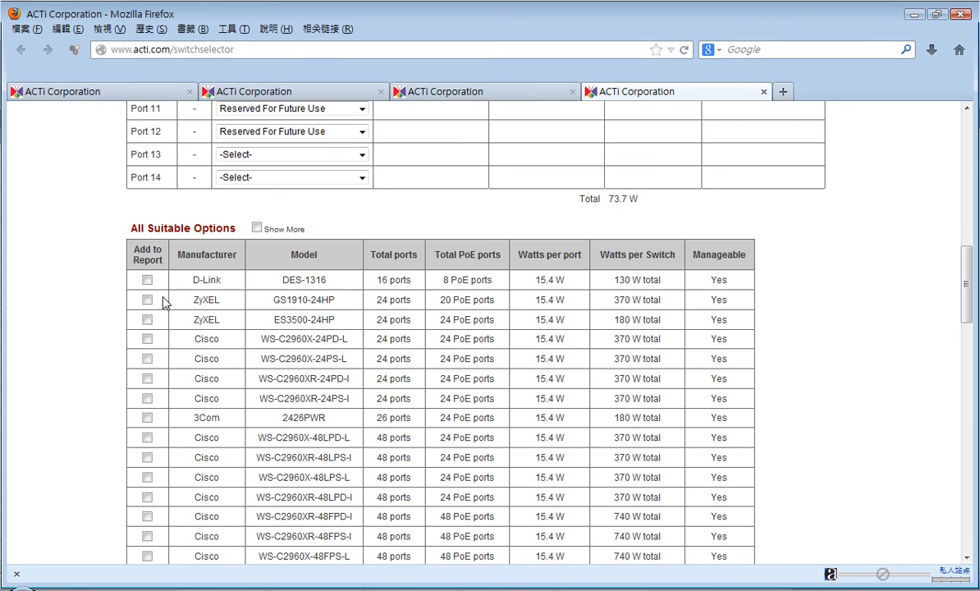
pyautogui.click(147, 280)
pyautogui.click(147, 299)
pyautogui.click(147, 339)
pyautogui.click(147, 398)
pyautogui.click(148, 418)
pyautogui.click(147, 437)
pyautogui.scroll(-5, 182, 390)
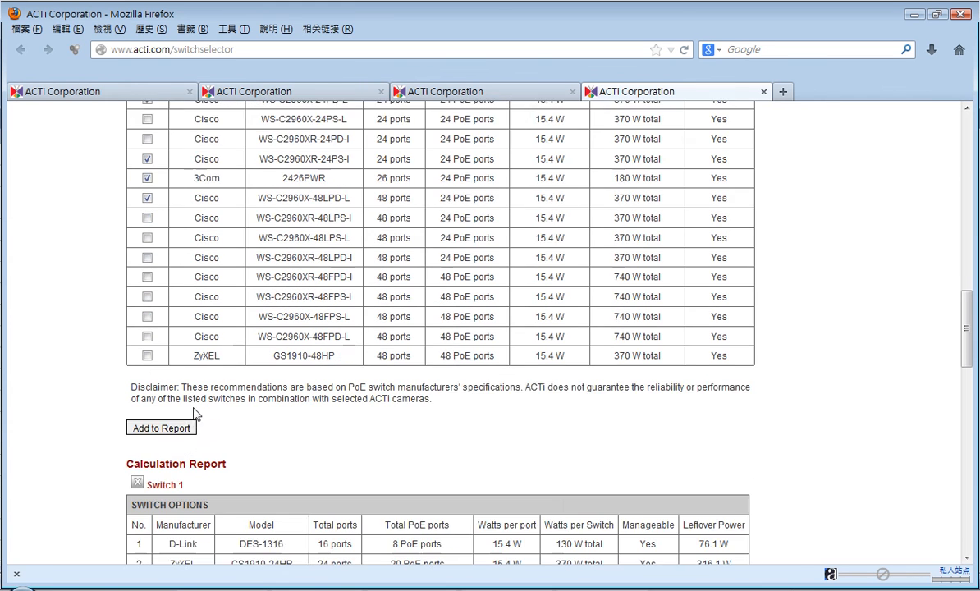
pyautogui.scroll(5, 231, 398)
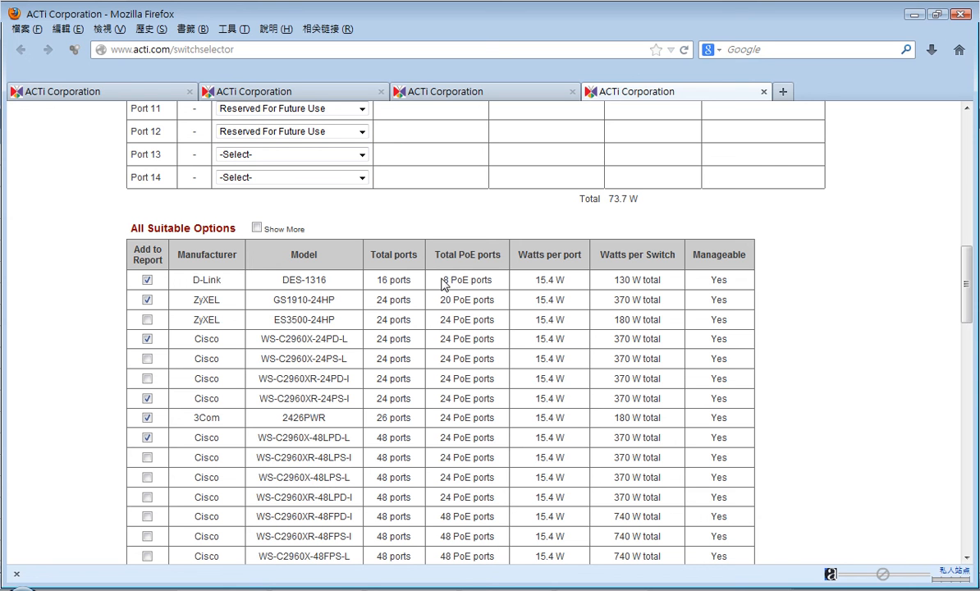
# Step: Check the Step 3 port assignments and the marked suitable options, and add them to the calculation report
pyautogui.scroll(8, 419, 289)
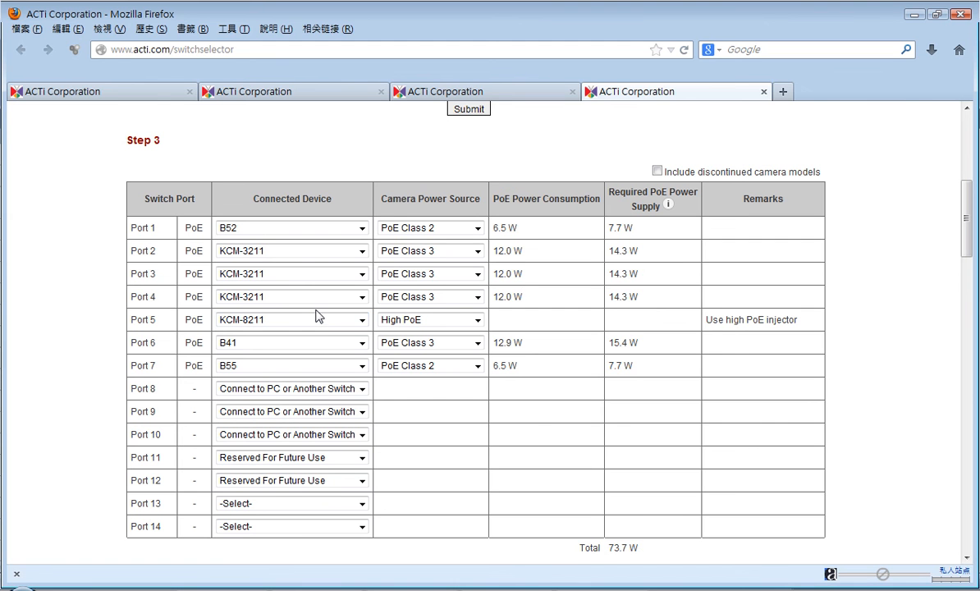
pyautogui.scroll(-5, 286, 274)
pyautogui.scroll(-3, 287, 274)
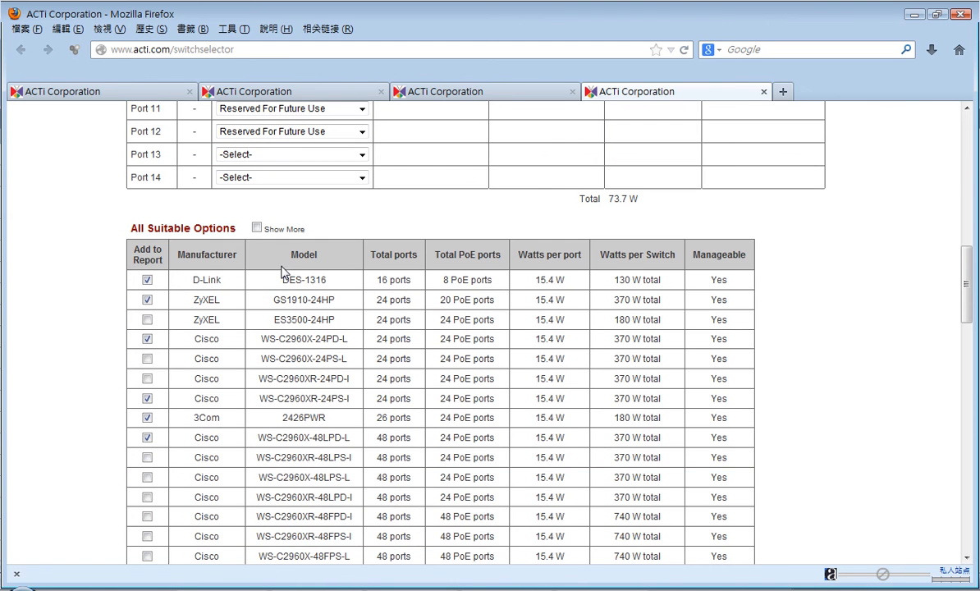
pyautogui.scroll(8, 333, 345)
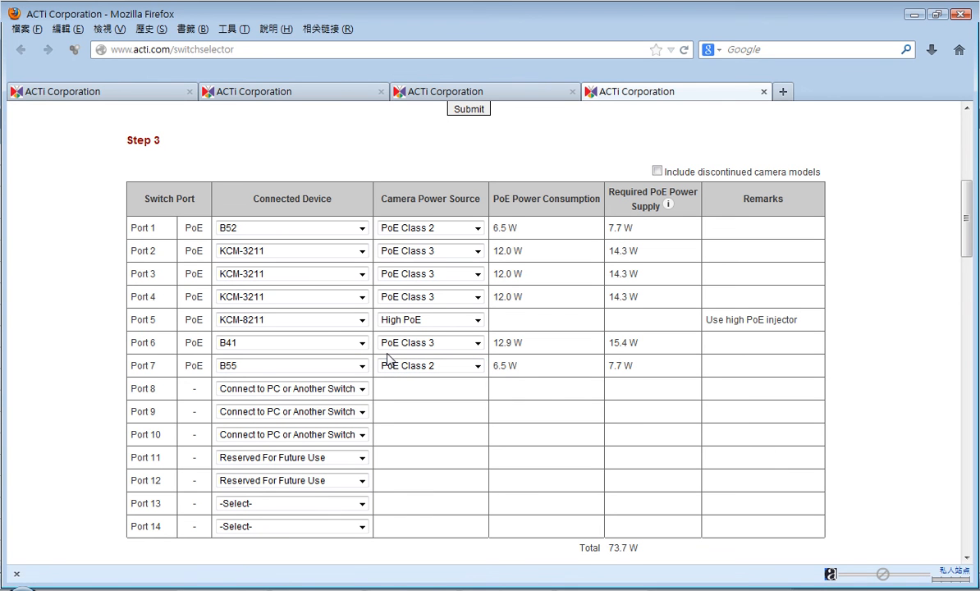
pyautogui.scroll(-10, 418, 365)
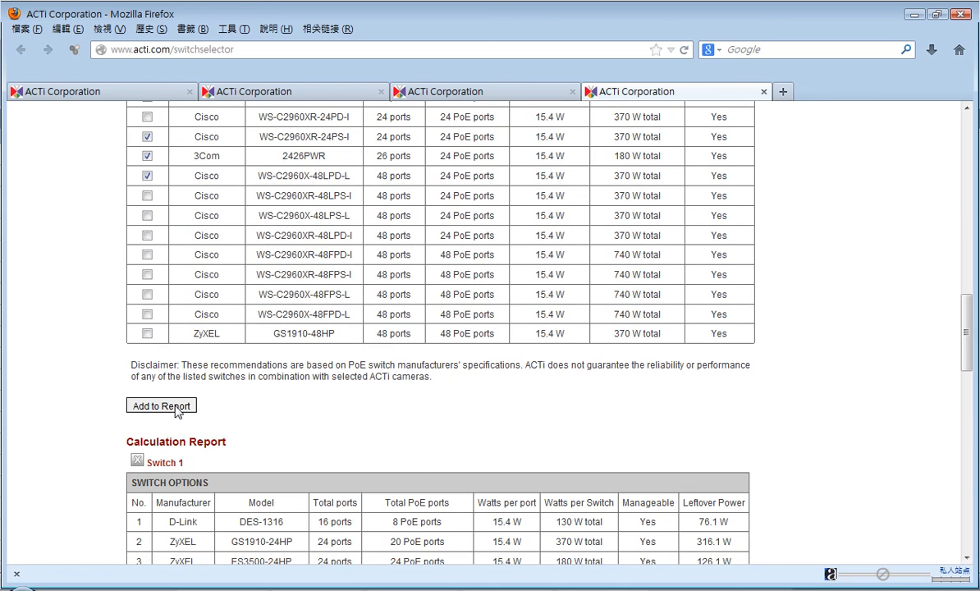
# Step: Review the calculation report, examining the switch options and connected devices listed for Switch 3
pyautogui.scroll(-10, 280, 396)
pyautogui.scroll(-2, 328, 380)
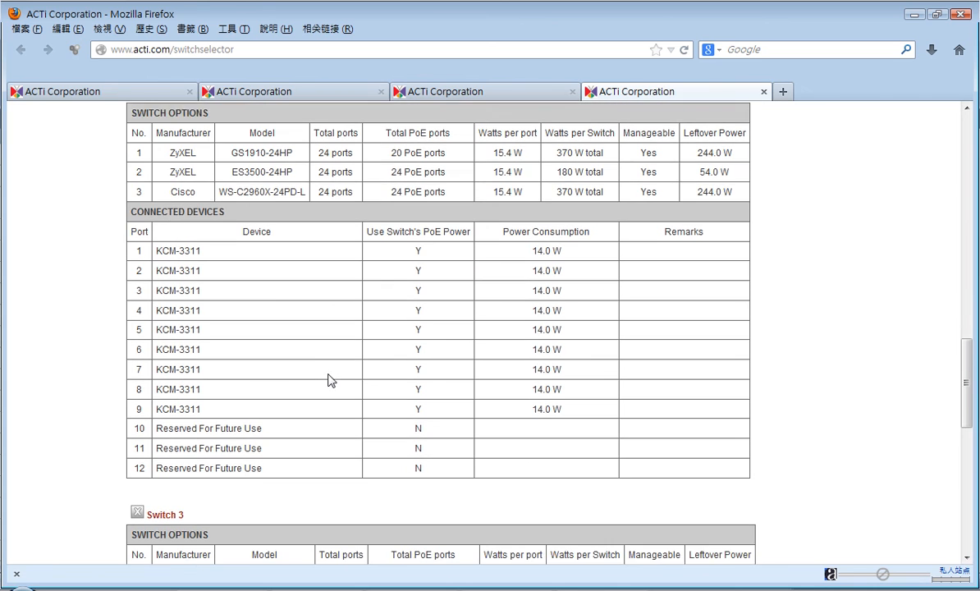
pyautogui.scroll(-5, 327, 379)
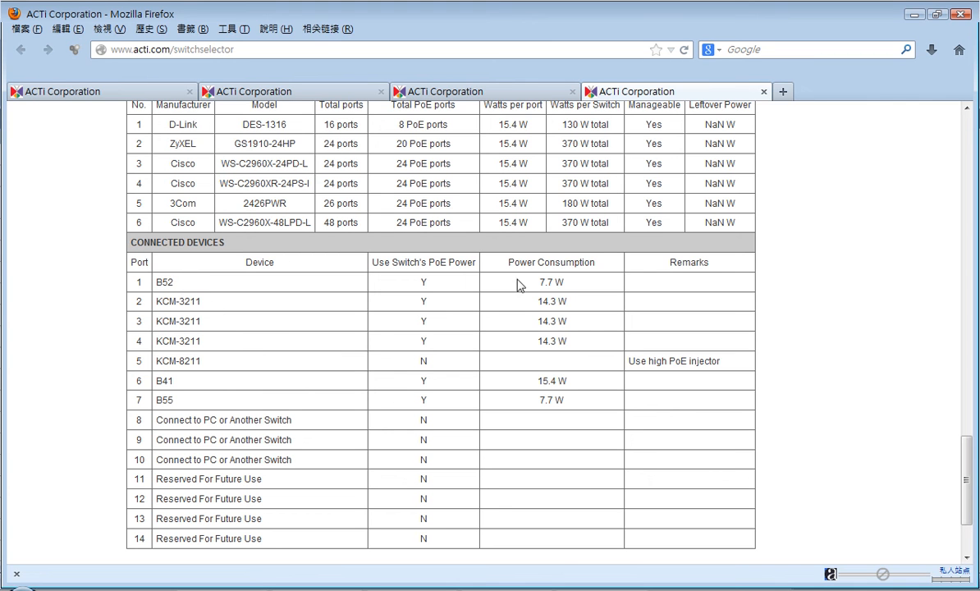
pyautogui.scroll(2, 493, 357)
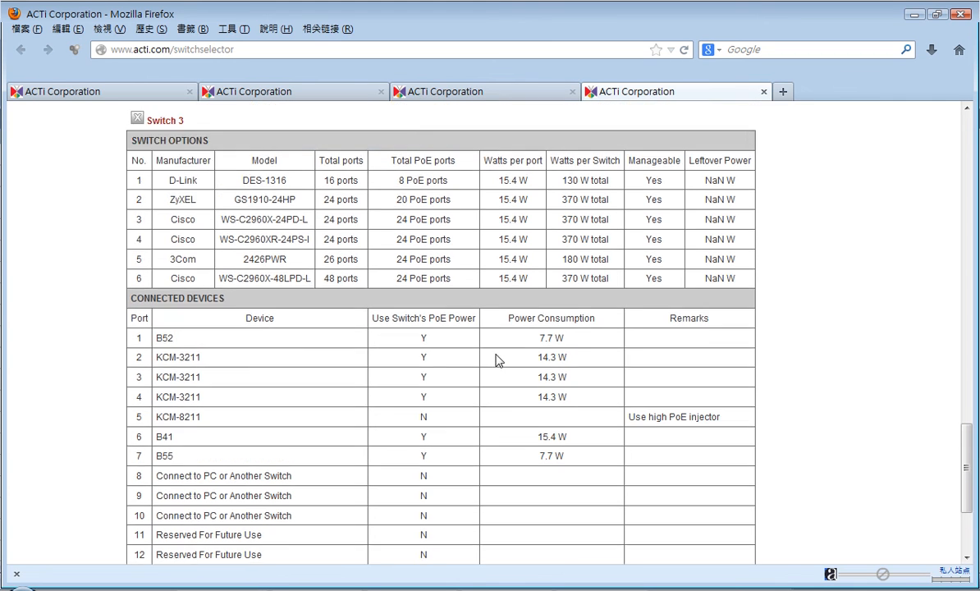
pyautogui.scroll(-5, 496, 361)
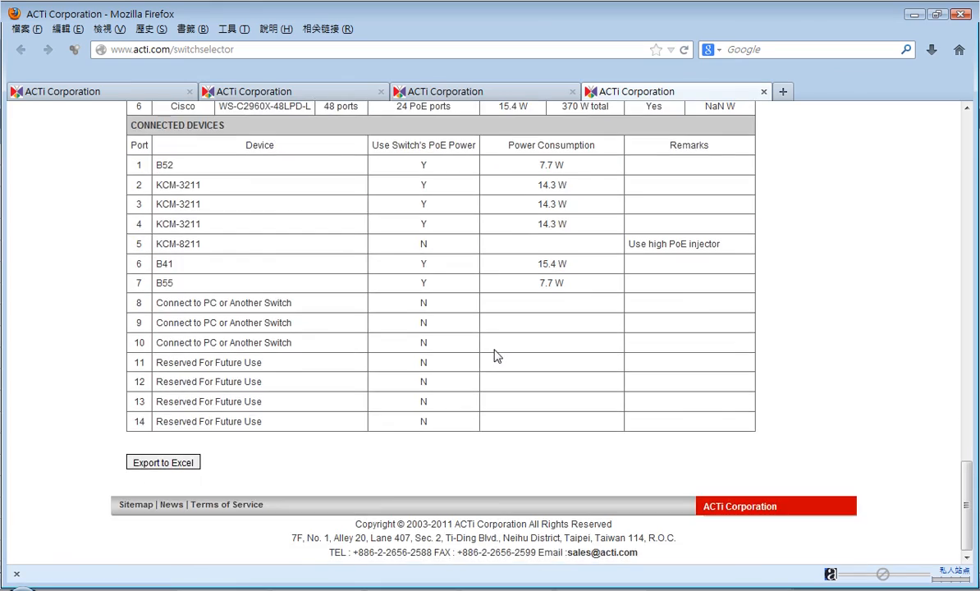
pyautogui.scroll(20, 492, 353)
pyautogui.scroll(1, 482, 350)
pyautogui.scroll(-15, 472, 339)
pyautogui.scroll(-15, 465, 348)
pyautogui.scroll(4, 186, 443)
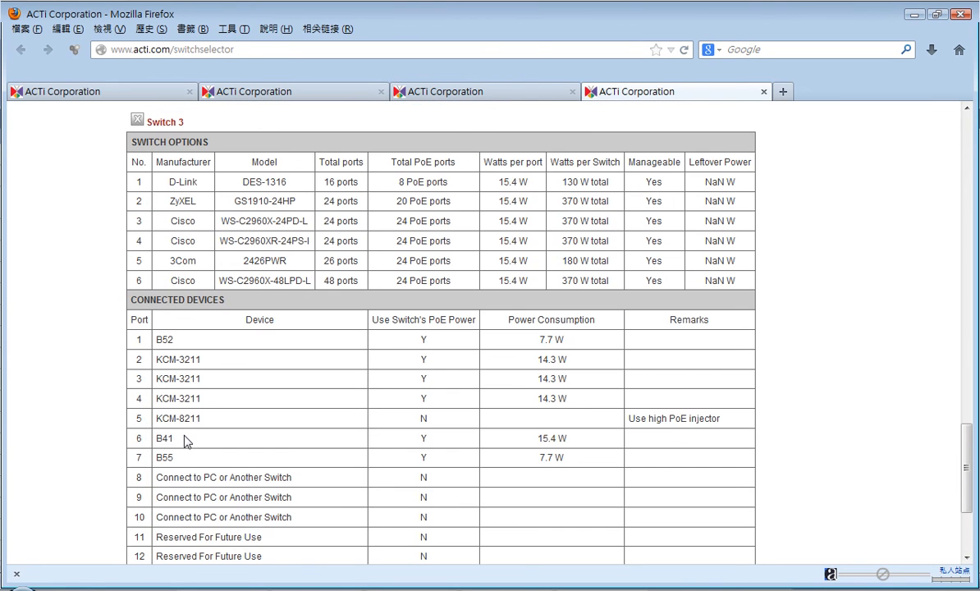
# Step: Export the calculation report to Excel and open PoESelectorReport_20130723.xlsx in Microsoft Office Excel
pyautogui.scroll(-4, 186, 443)
pyautogui.click(172, 462)
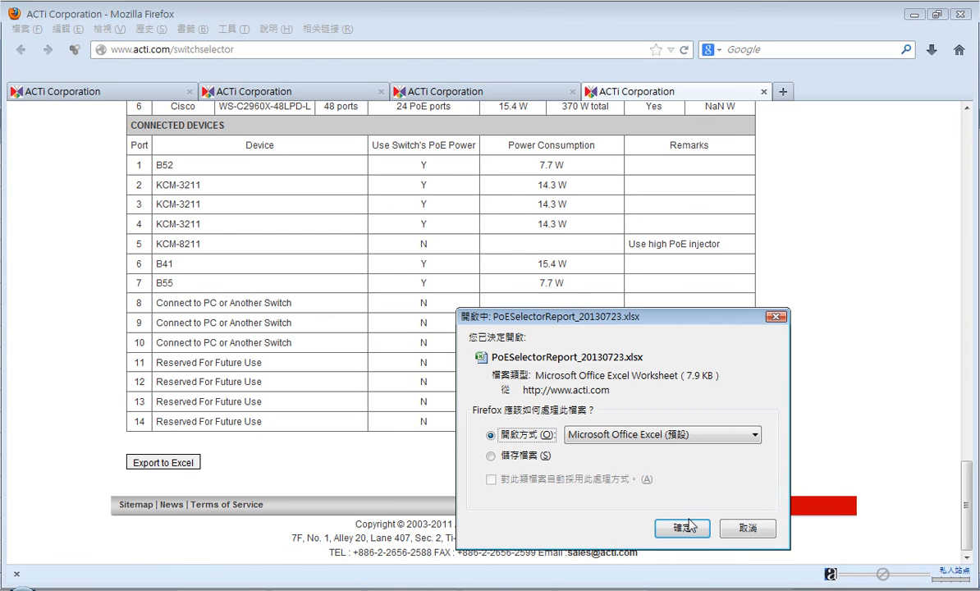
pyautogui.click(682, 528)
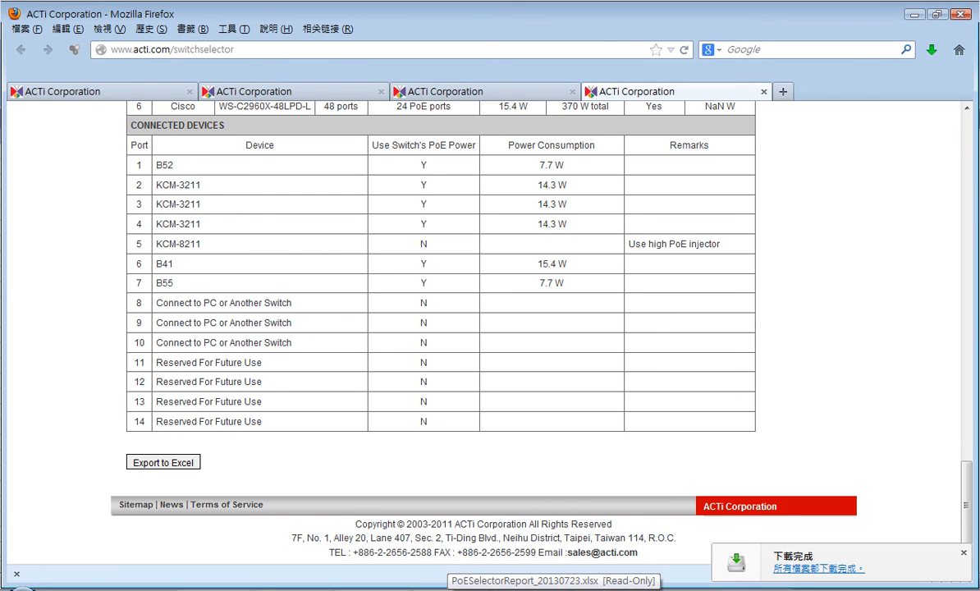
pyautogui.click(554, 590)
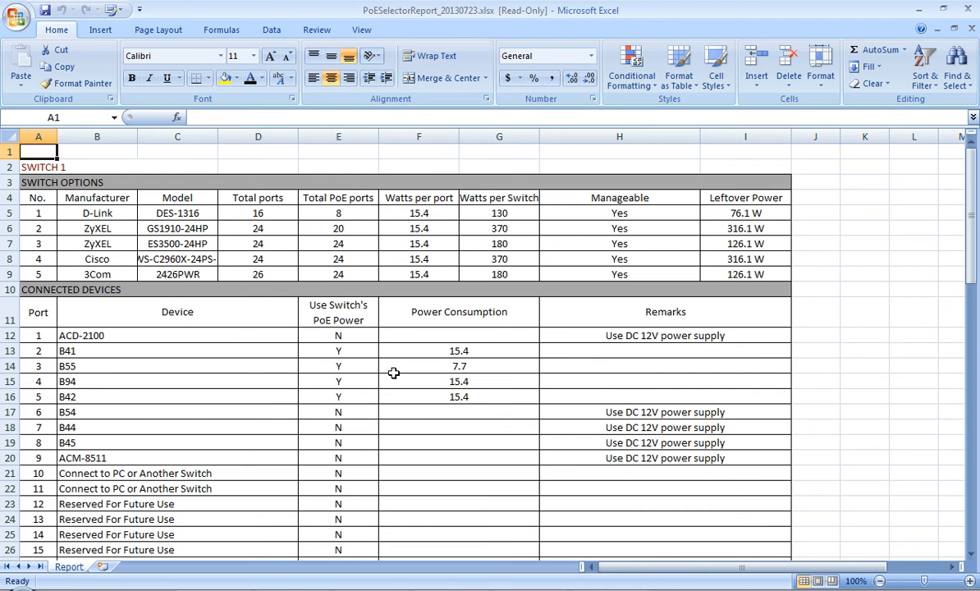
# Step: Look through the exported report's switch sections, selecting Switch 1's option rows, its individual models and the connected device on port 5
pyautogui.scroll(-5, 144, 263)
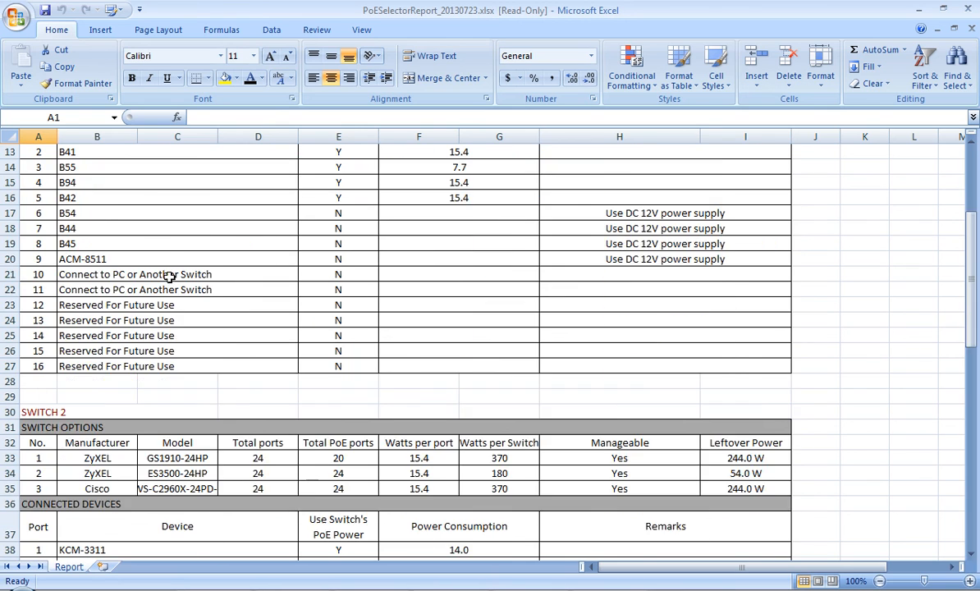
pyautogui.scroll(-8, 138, 288)
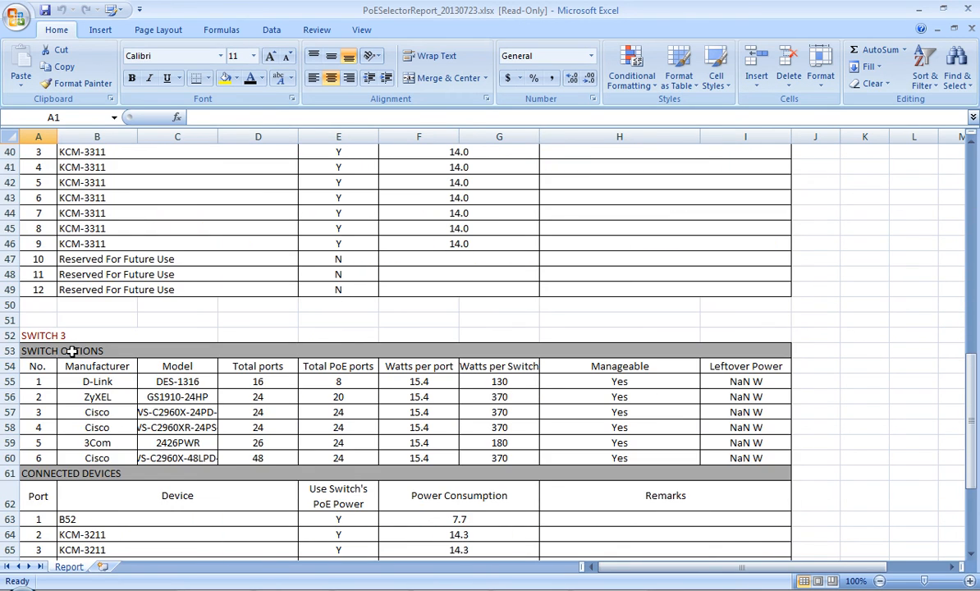
pyautogui.scroll(13, 69, 336)
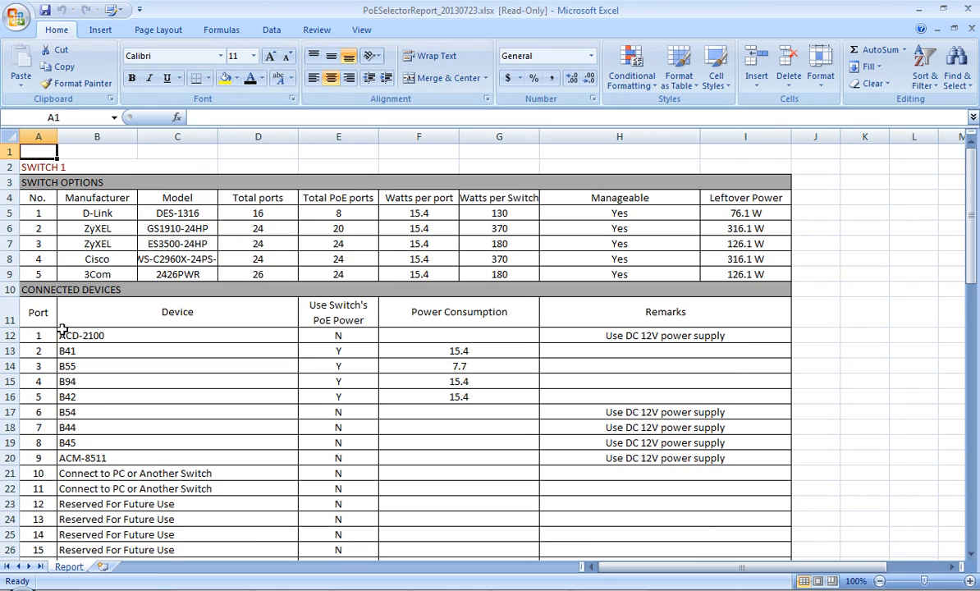
pyautogui.moveTo(88, 214); pyautogui.dragTo(755, 259)
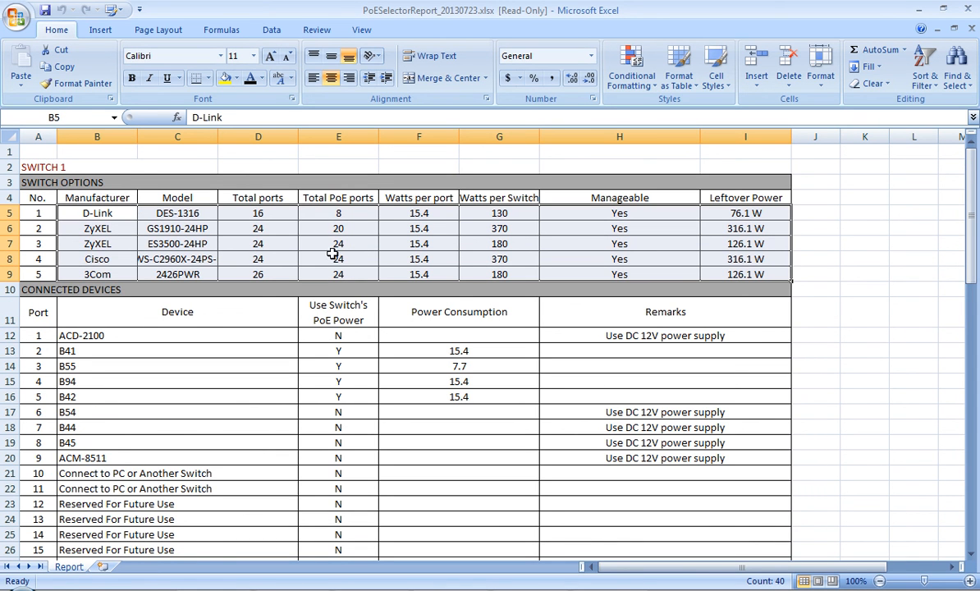
pyautogui.click(184, 215)
pyautogui.click(180, 229)
pyautogui.click(185, 245)
pyautogui.click(186, 259)
pyautogui.click(180, 275)
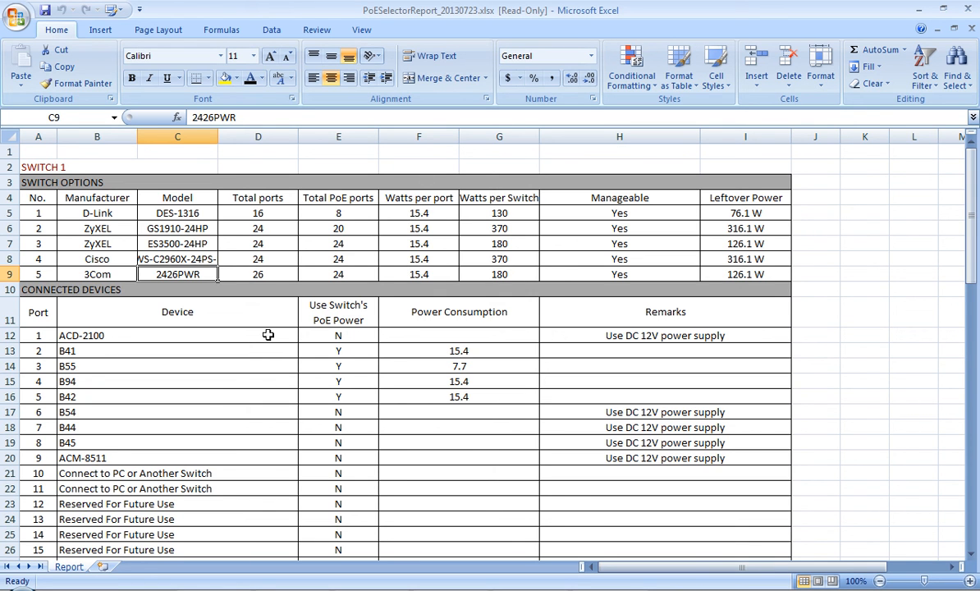
pyautogui.click(207, 392)
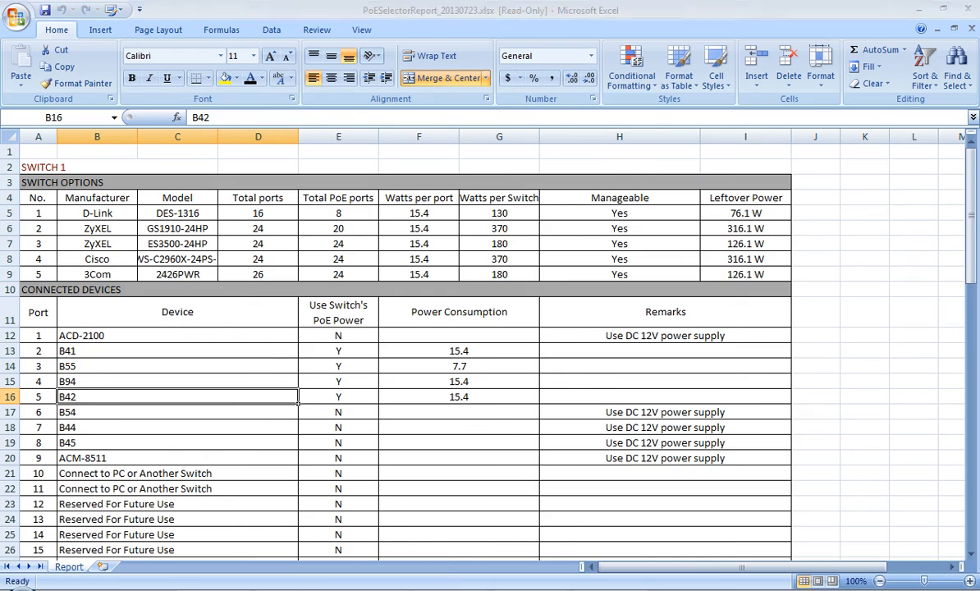
# Step: Switch back to Firefox and review the Switch 1 options and connected devices in the calculation report
pyautogui.click(367, 588)
pyautogui.scroll(15, 373, 275)
pyautogui.scroll(15, 366, 284)
pyautogui.scroll(2, 362, 279)
pyautogui.scroll(-9, 353, 287)
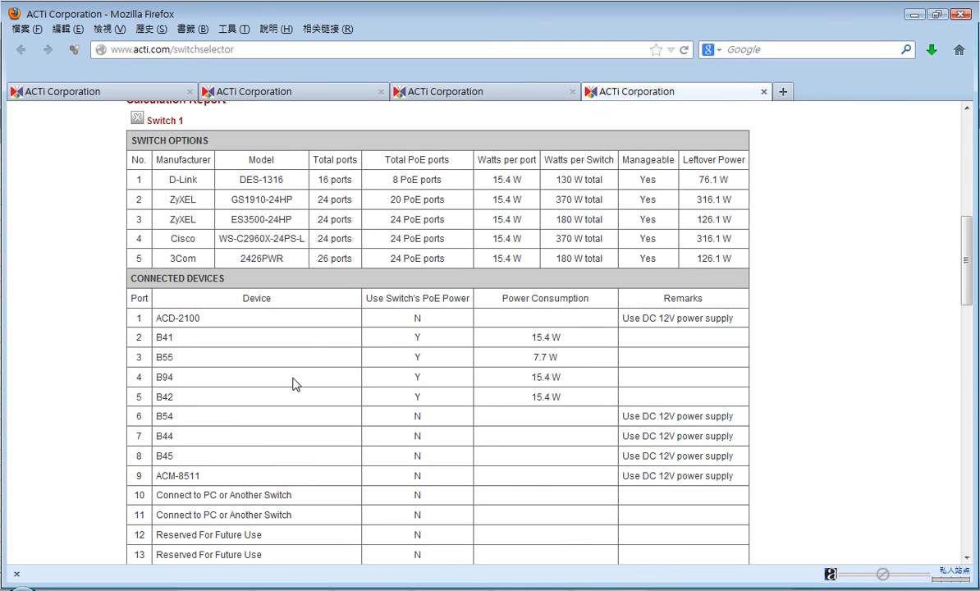
pyautogui.scroll(-4, 294, 384)
# Step: Set the search type to "Validate ACTi cameras with my current PoE switch" and choose the 3Com 2426PWR switch
pyautogui.scroll(12, 287, 366)
pyautogui.click(295, 257)
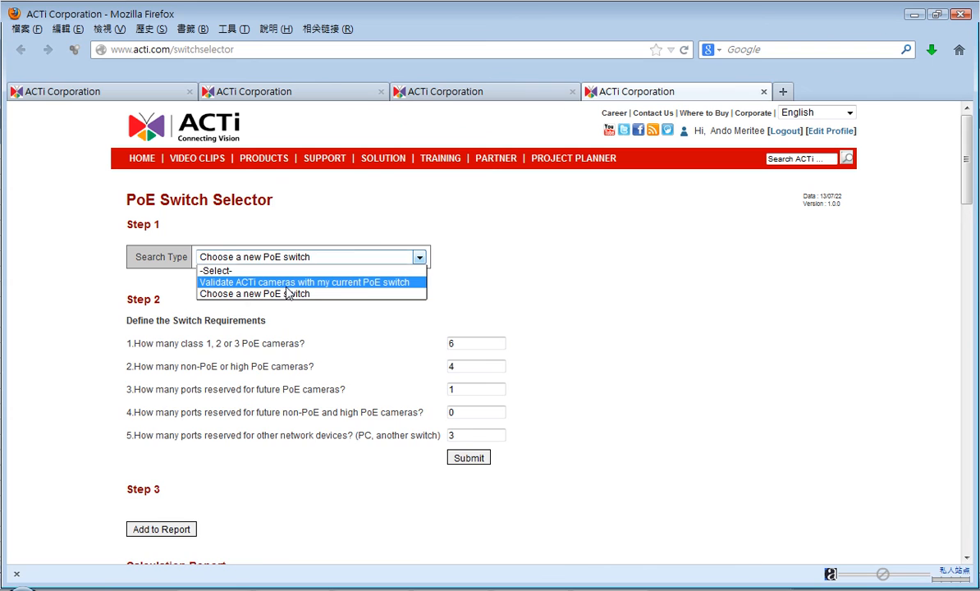
pyautogui.click(287, 282)
pyautogui.click(289, 323)
pyautogui.click(275, 346)
pyautogui.click(280, 349)
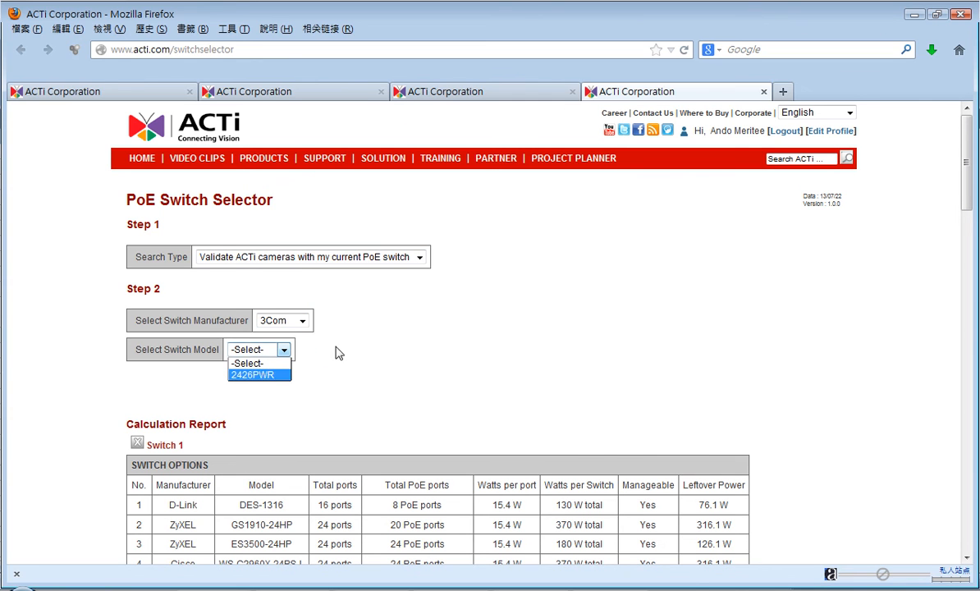
pyautogui.click(261, 374)
# Step: Browse the connected-device choices for Port 1 and examine the full port table of the 3Com 2426PWR
pyautogui.click(266, 484)
pyautogui.scroll(-10, 276, 408)
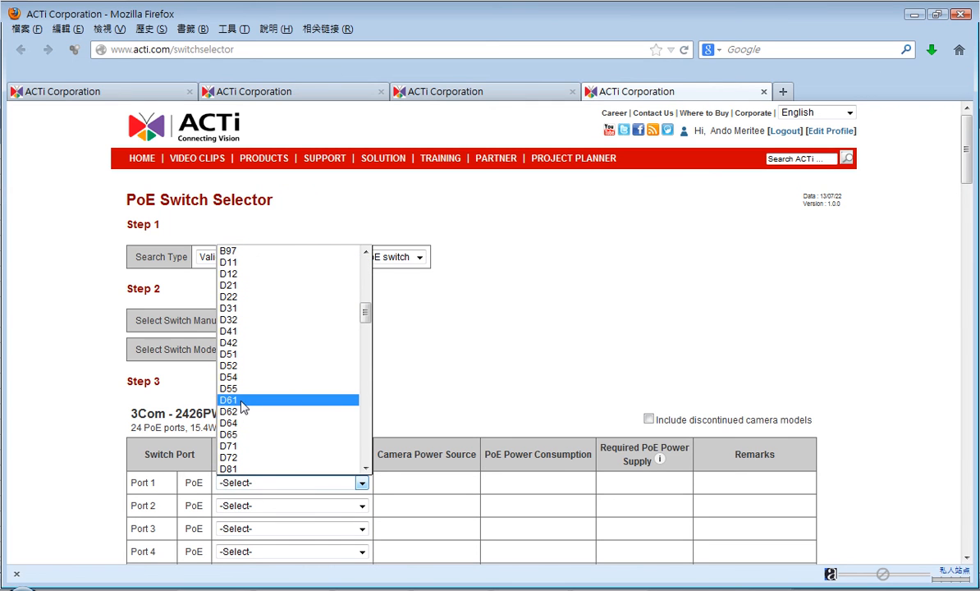
pyautogui.click(497, 385)
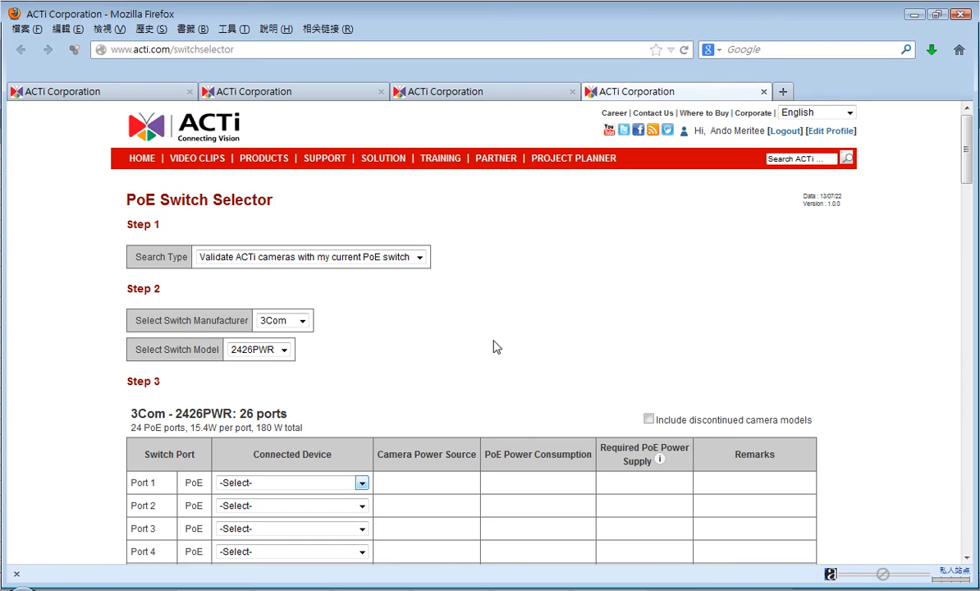
pyautogui.scroll(-4, 408, 362)
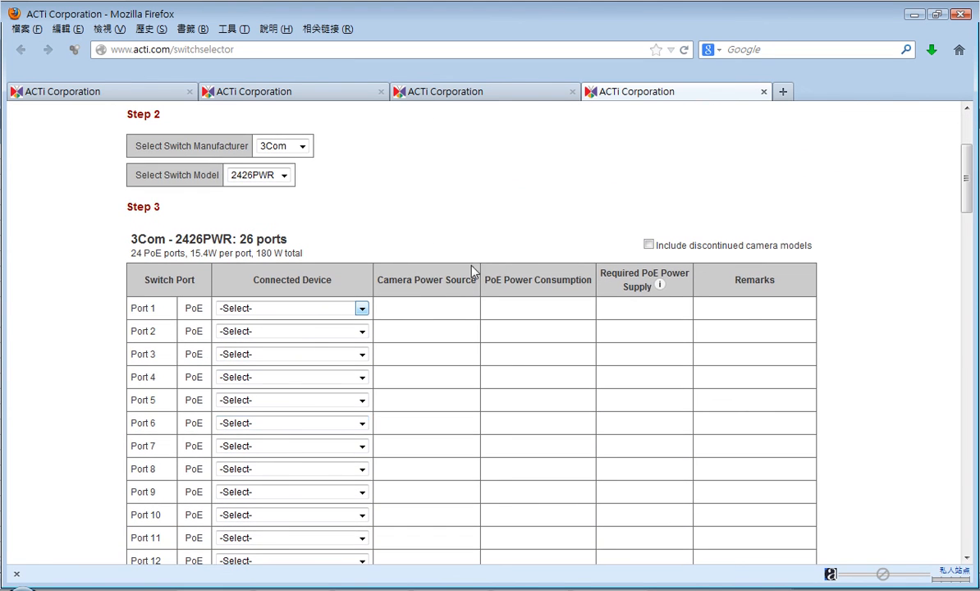
pyautogui.scroll(-8, 557, 213)
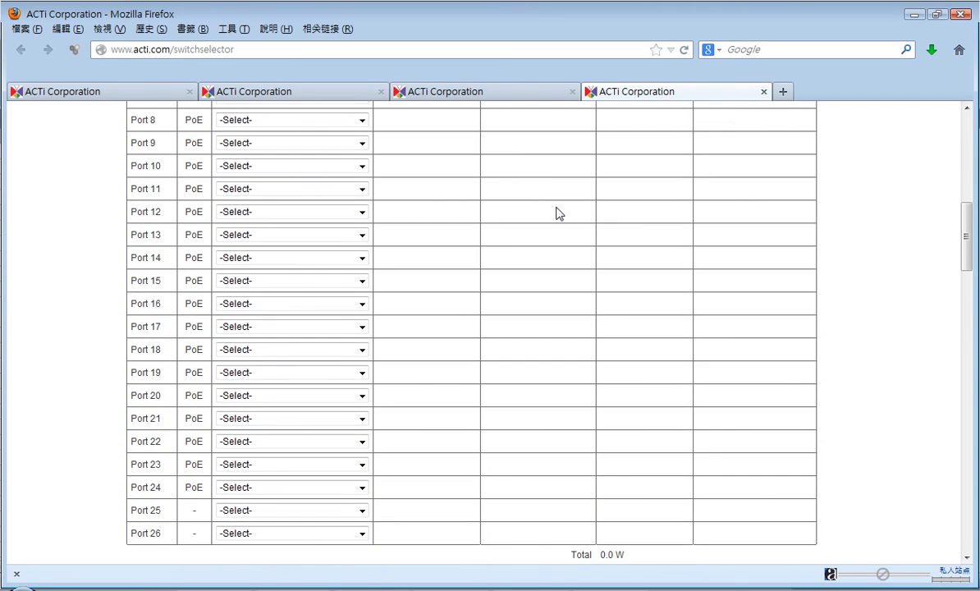
pyautogui.scroll(-2, 556, 213)
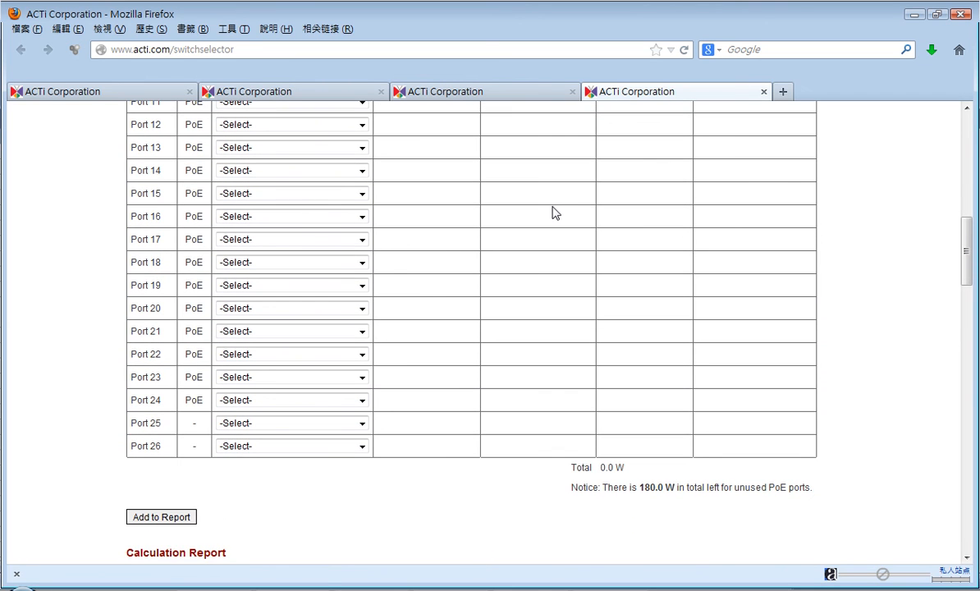
pyautogui.scroll(12, 554, 211)
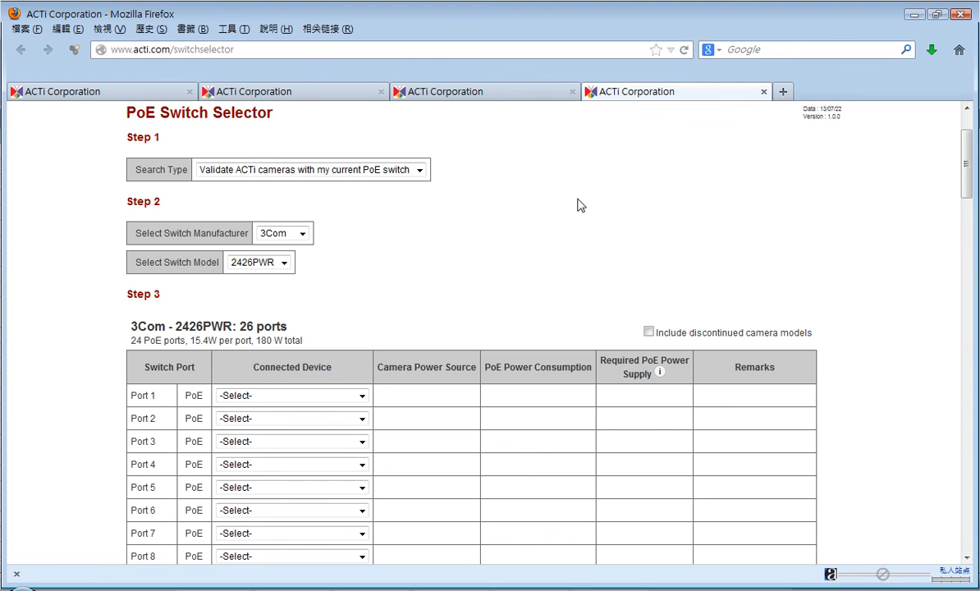
pyautogui.scroll(2, 579, 207)
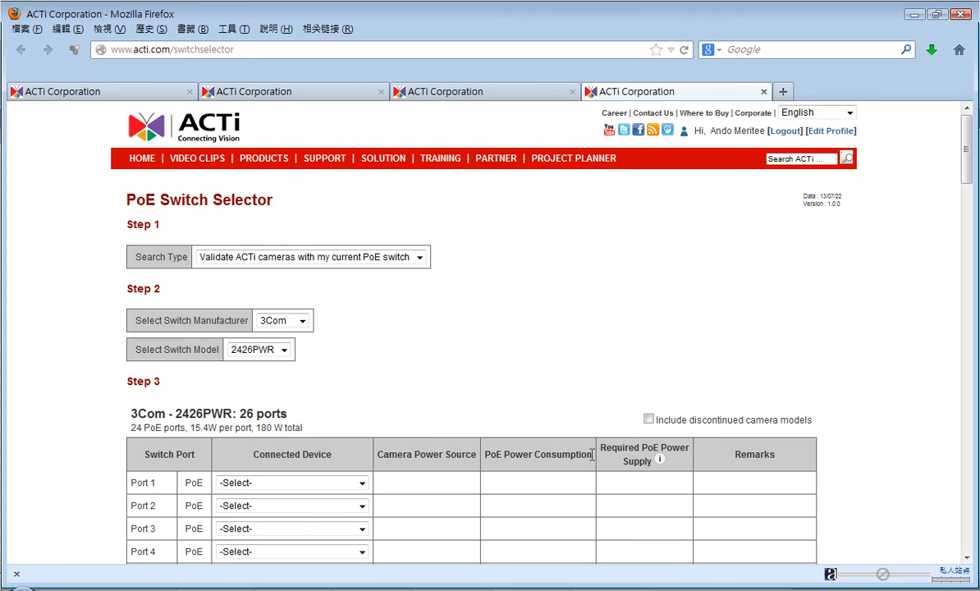
pyautogui.press('F10')
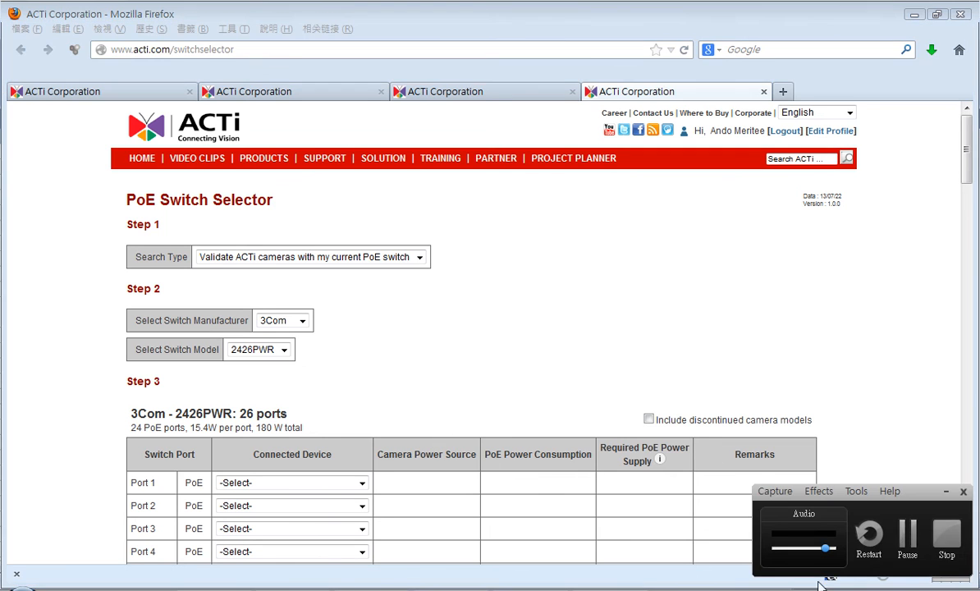